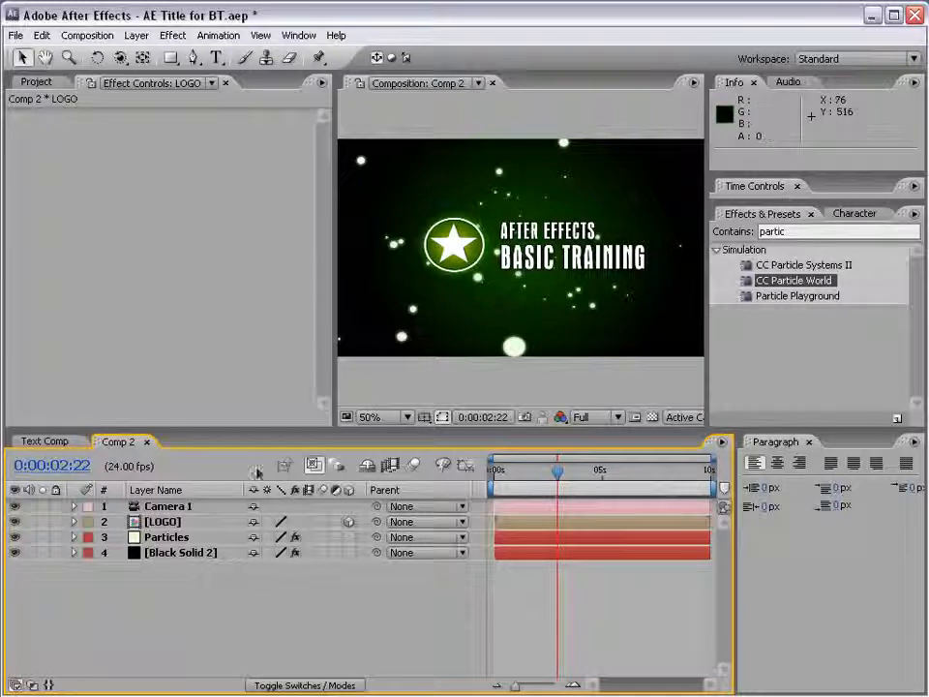
- Try orbiting Camera 1 around the logo and undo the camera move
{"action": "left_click", "coordinate": [120, 58]}
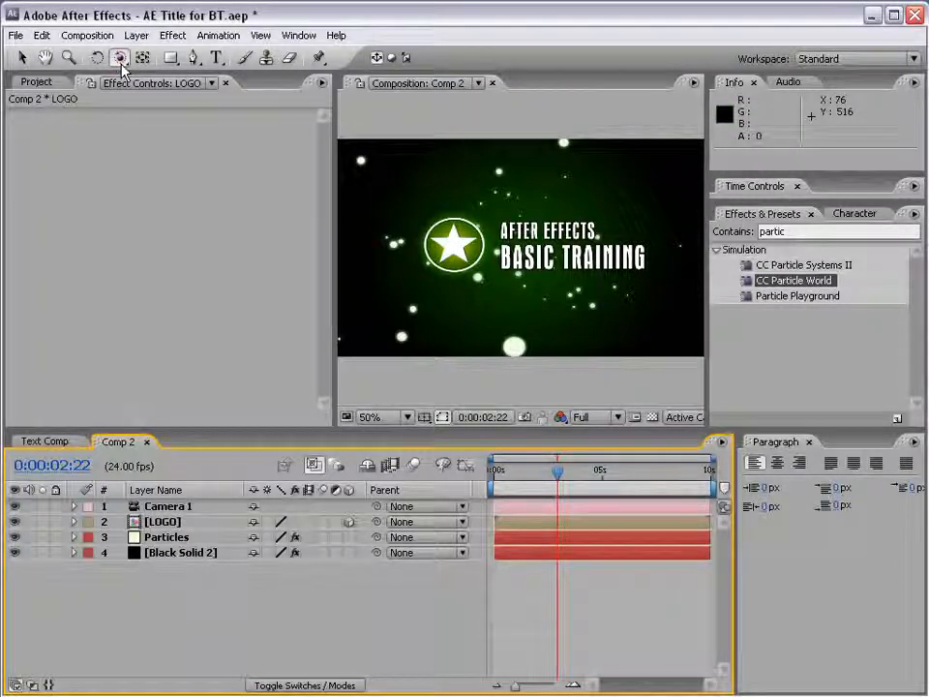
{"action": "left_click_drag", "start_coordinate": [537, 377], "coordinate": [521, 226]}
{"action": "key", "text": "ctrl+z"}
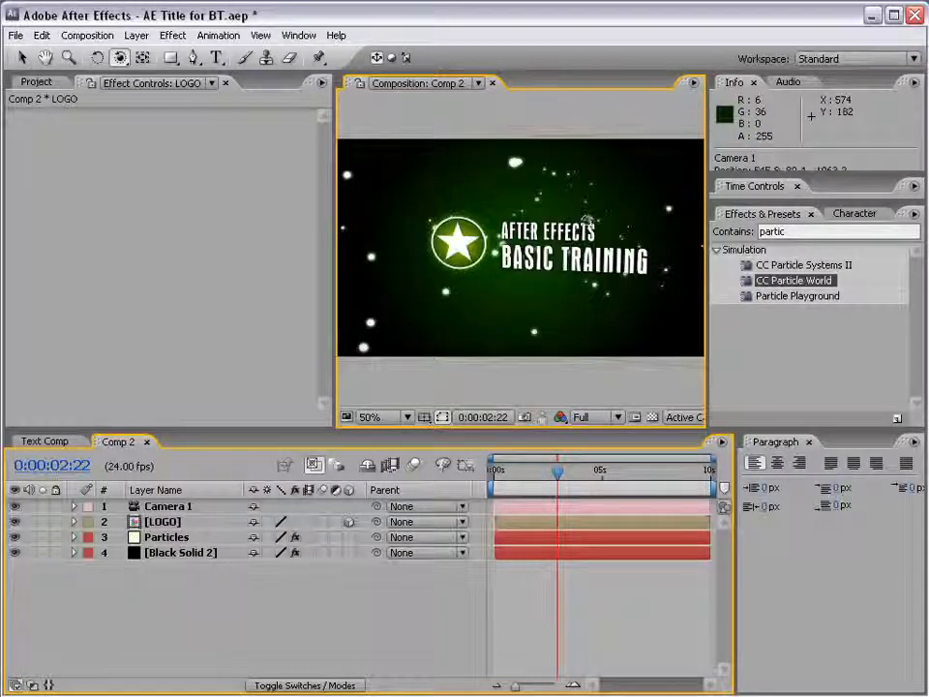
{"action": "key", "text": "v"}
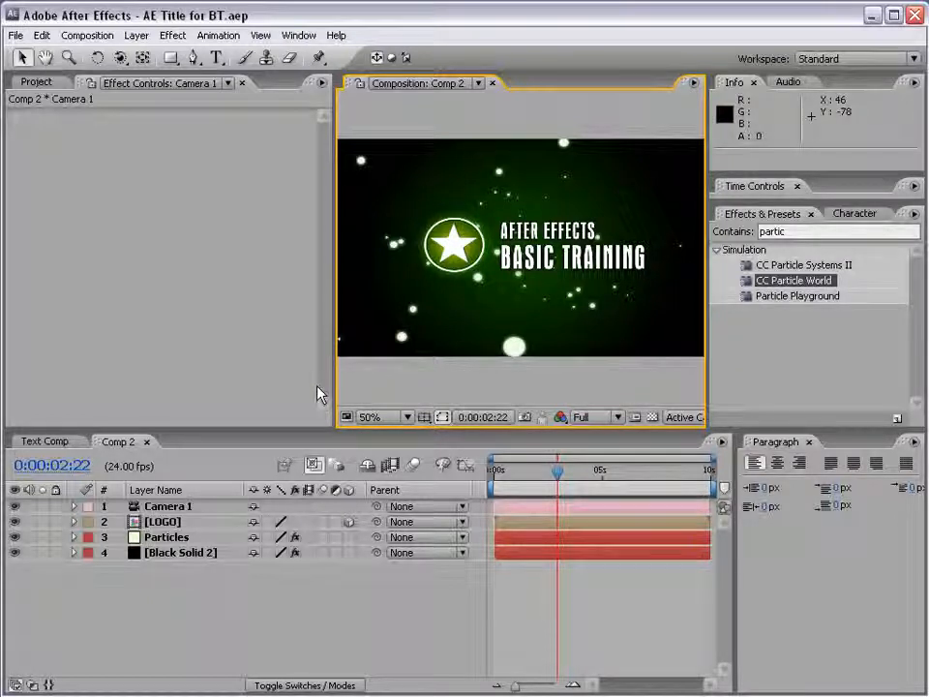
- Add a null object to Comp 2 and make it a 3D layer
{"action": "left_click", "coordinate": [138, 36]}
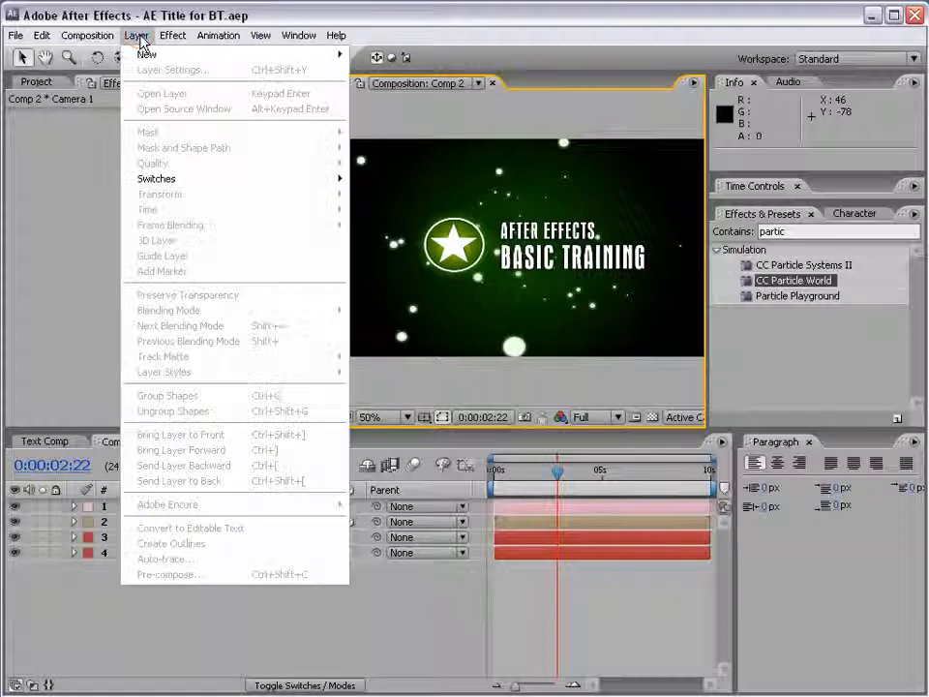
{"action": "mouse_move", "coordinate": [310, 54]}
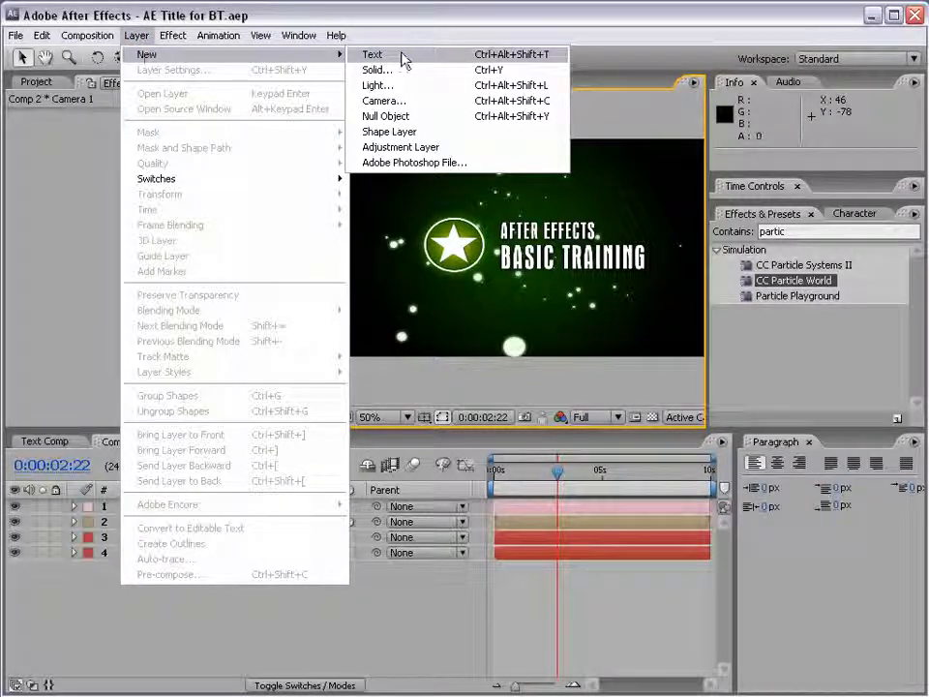
{"action": "left_click", "coordinate": [437, 127]}
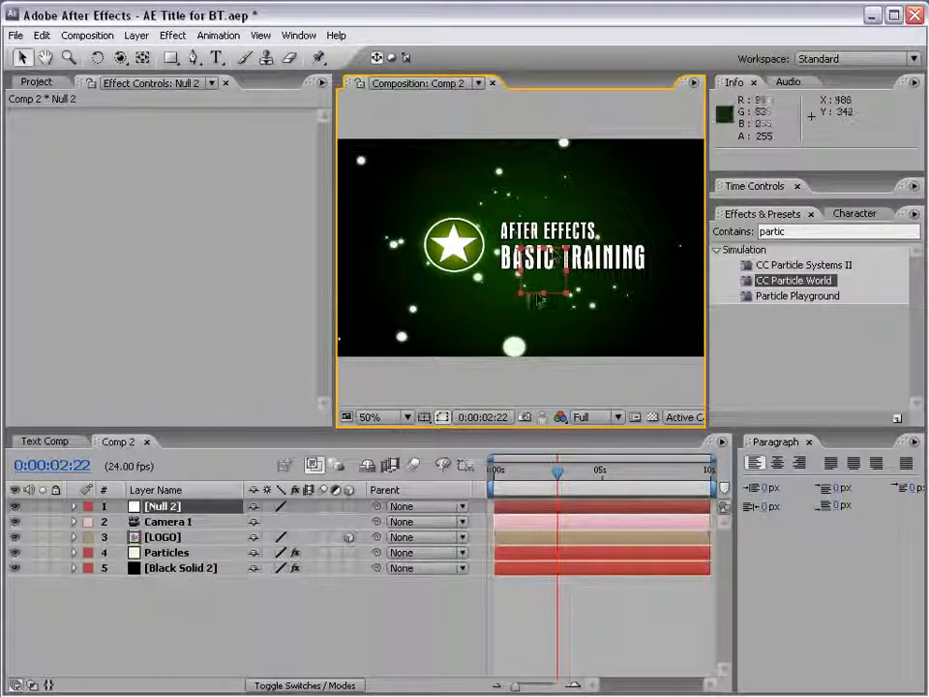
{"action": "left_click", "coordinate": [165, 506]}
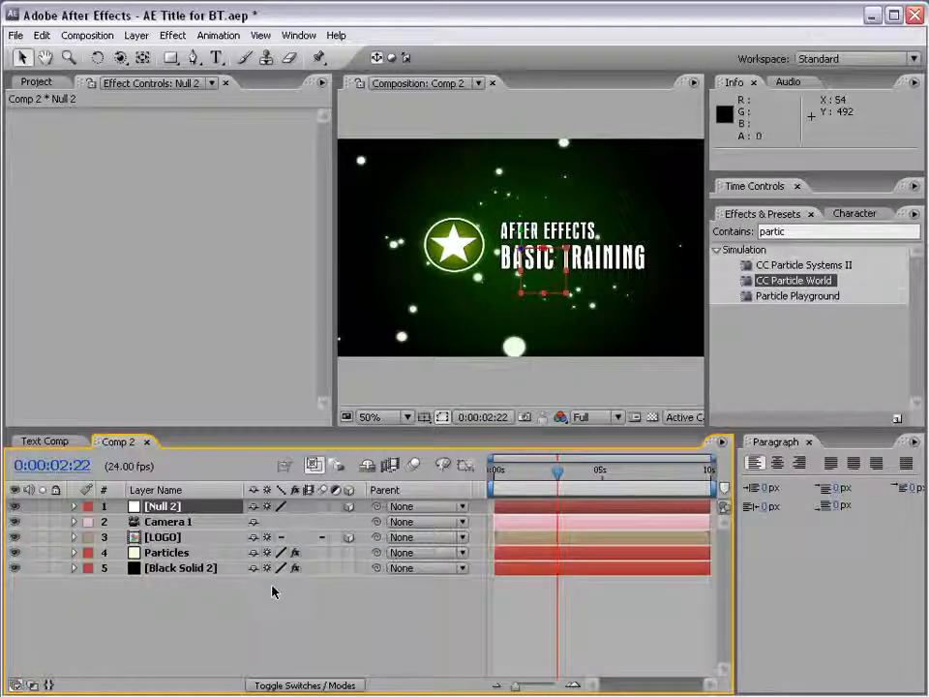
{"action": "key", "text": "ctrl+z"}
{"action": "left_click", "coordinate": [179, 568], "text": "ctrl"}
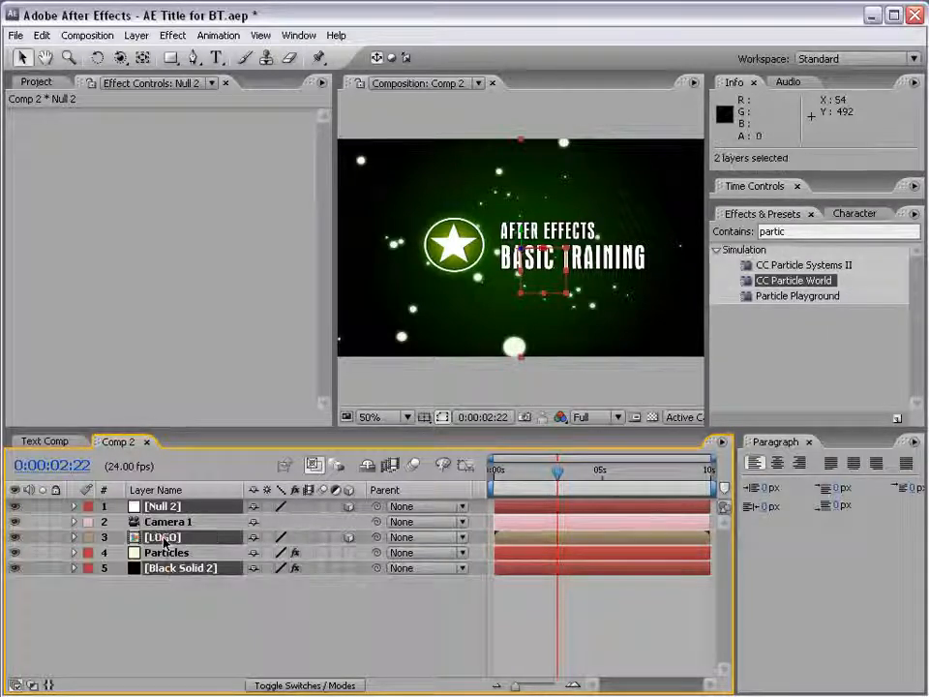
{"action": "left_click", "coordinate": [208, 536], "text": "ctrl"}
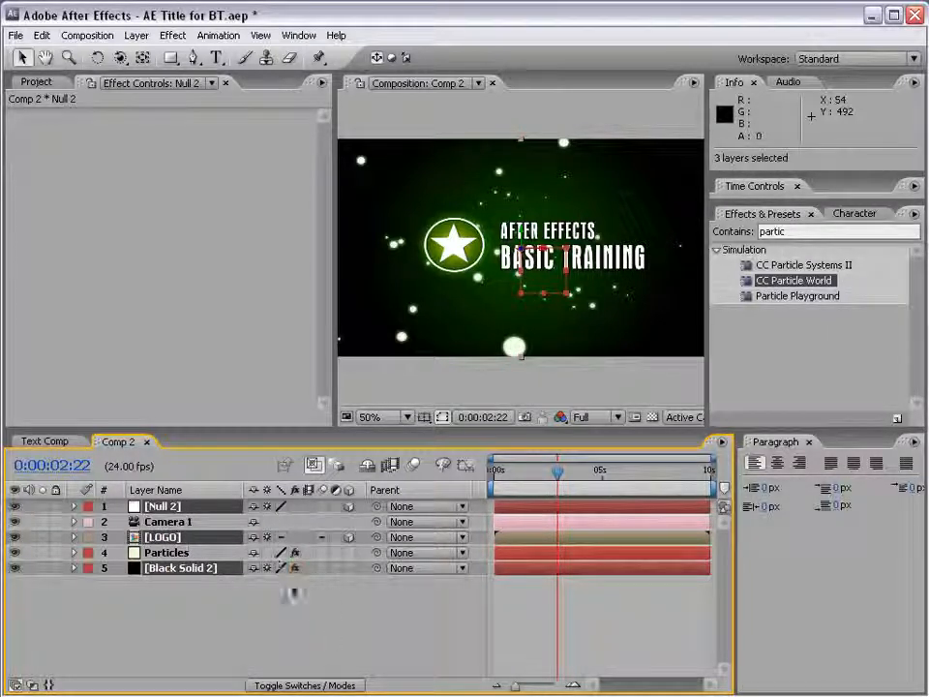
{"action": "left_click", "coordinate": [266, 506]}
{"action": "left_click", "coordinate": [267, 506]}
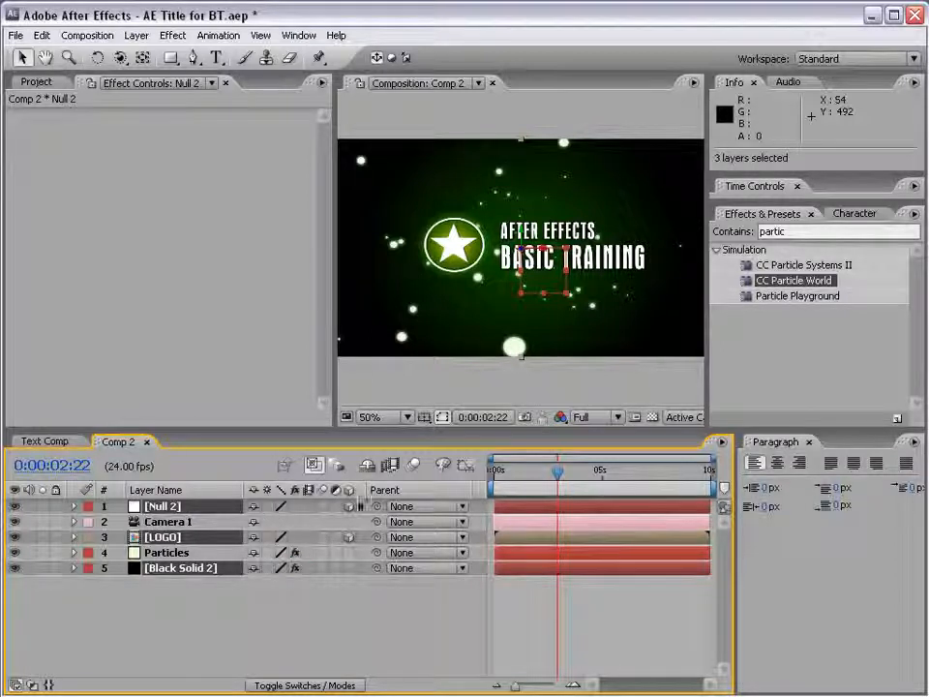
{"action": "left_click", "coordinate": [335, 506]}
{"action": "left_click", "coordinate": [335, 506]}
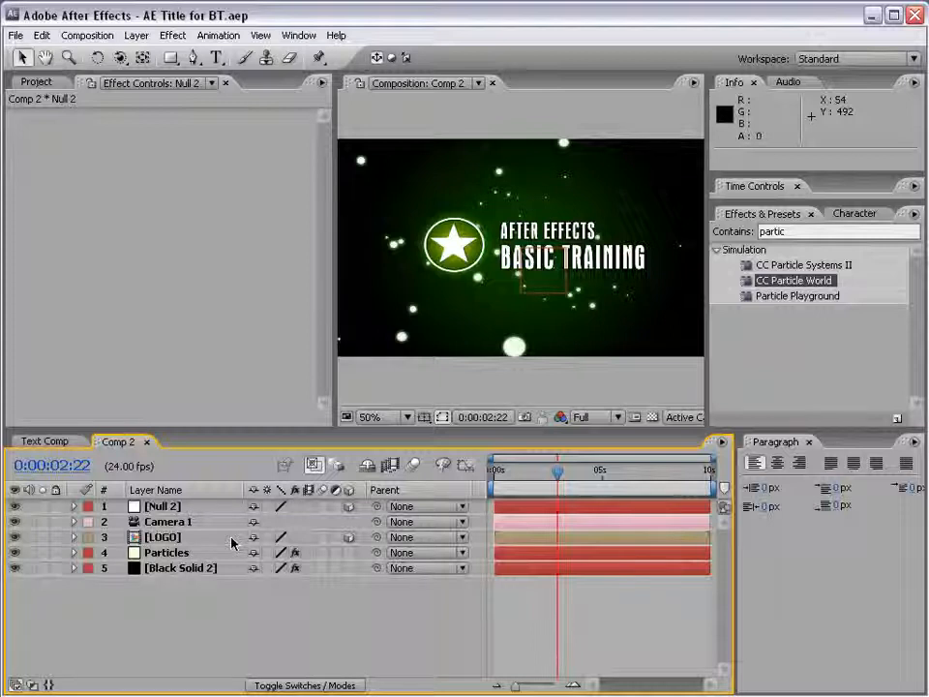
- Save the project and parent Camera 1 to the Null 2 layer
{"action": "key", "text": "ctrl+s"}
{"action": "left_click", "coordinate": [172, 507]}
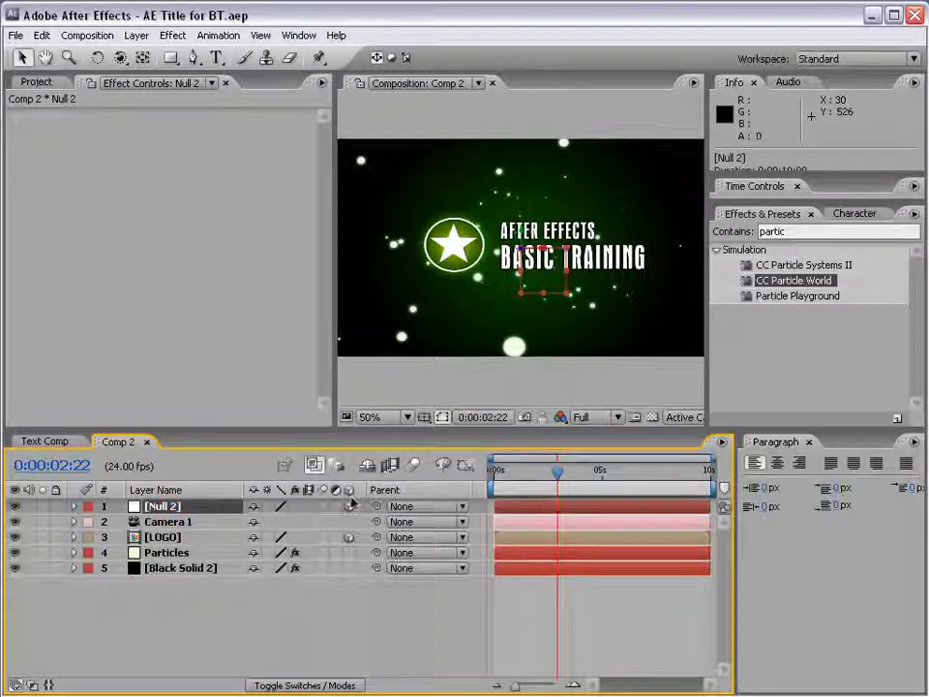
{"action": "left_click", "coordinate": [156, 523]}
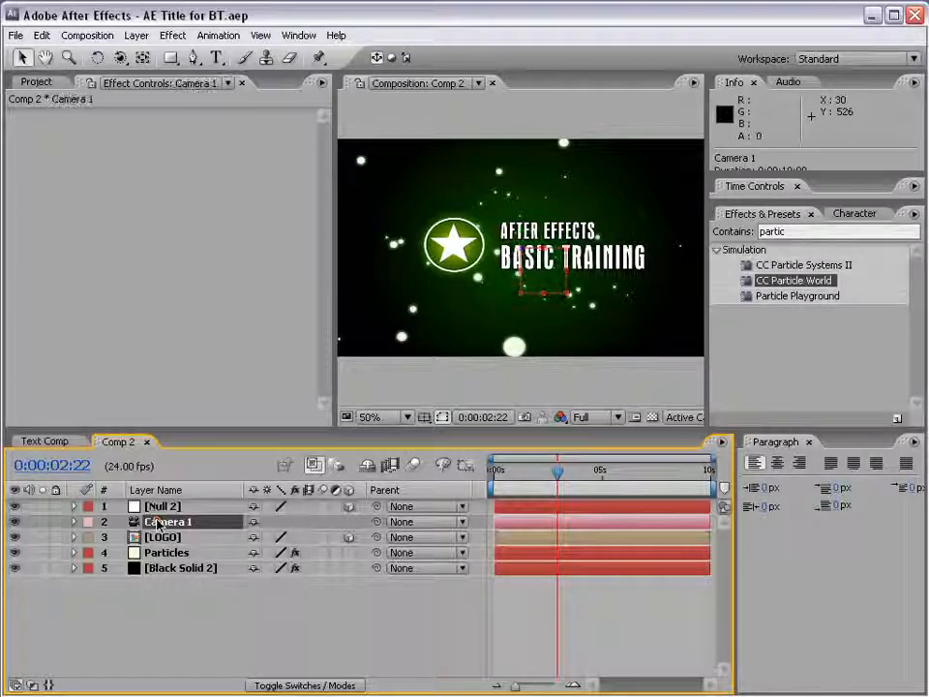
{"action": "left_click_drag", "start_coordinate": [376, 521], "coordinate": [160, 507]}
{"action": "left_click", "coordinate": [159, 506]}
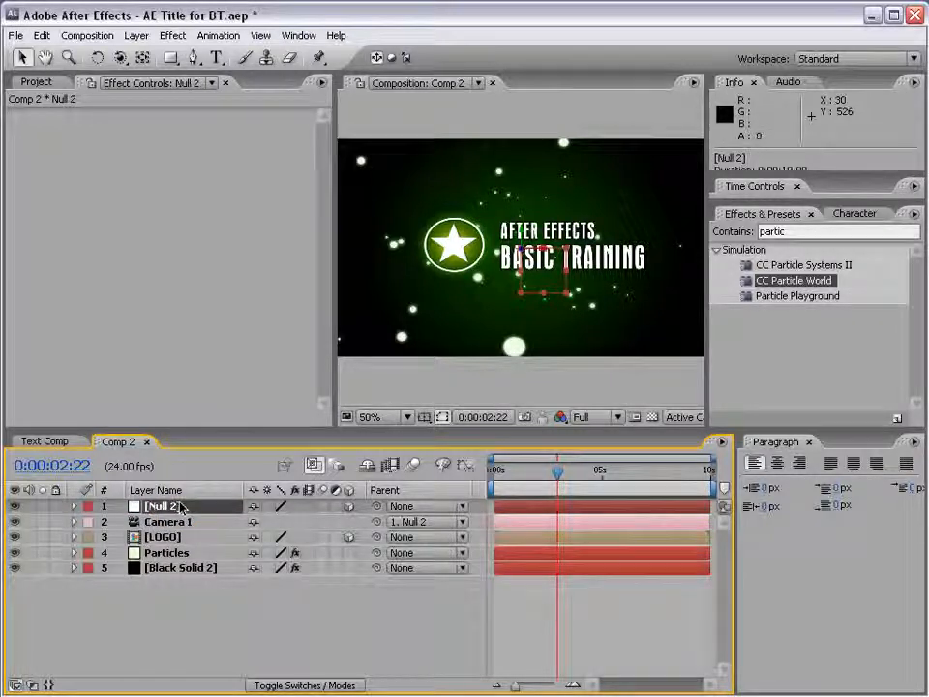
{"action": "left_click", "coordinate": [169, 528]}
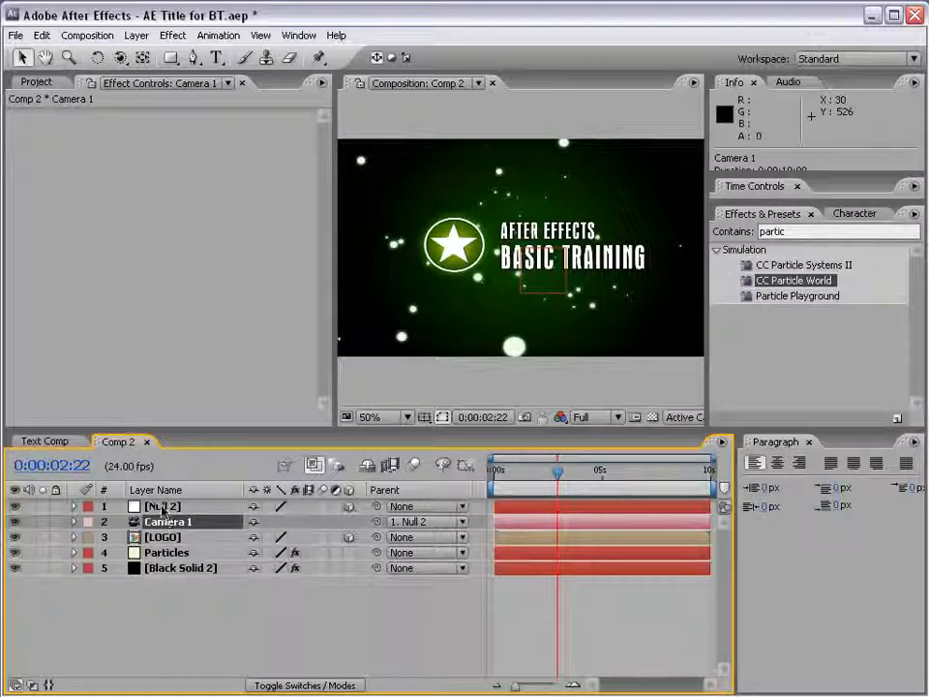
- Try shifting Null 2's Z and X position to test the camera control, undoing each change
{"action": "left_click", "coordinate": [162, 507]}
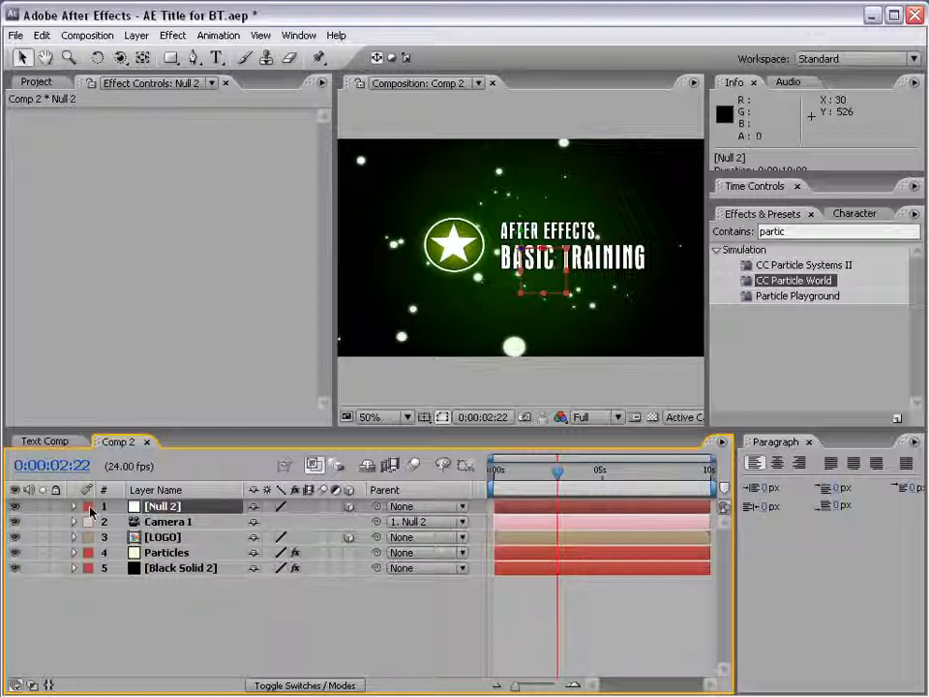
{"action": "key", "text": "p"}
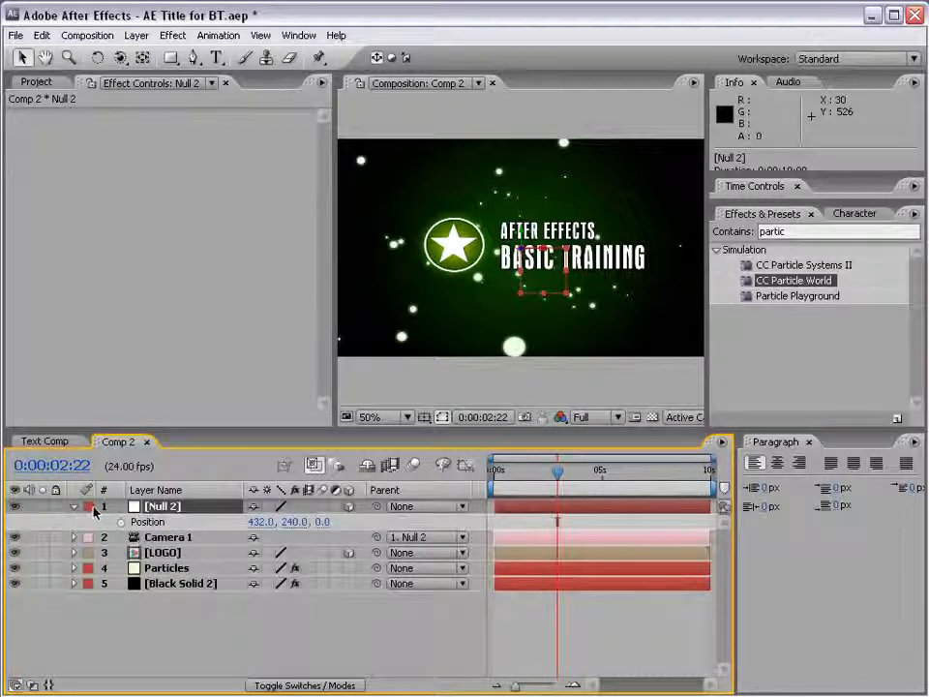
{"action": "left_click_drag", "start_coordinate": [322, 522], "coordinate": [249, 494]}
{"action": "key", "text": "ctrl+z"}
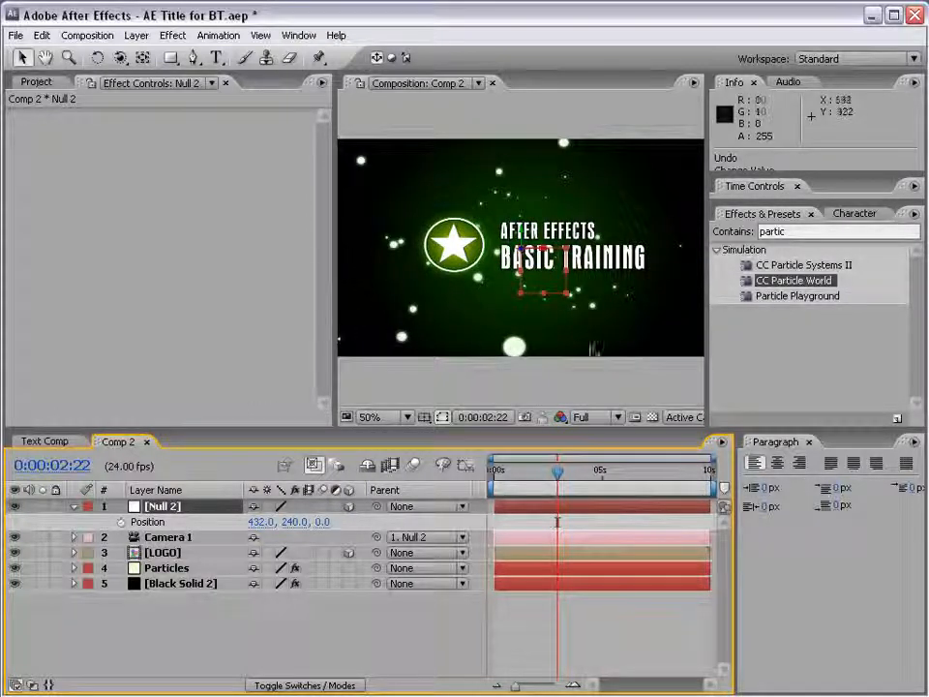
{"action": "left_click_drag", "start_coordinate": [253, 521], "coordinate": [19, 517]}
{"action": "key", "text": "ctrl+z"}
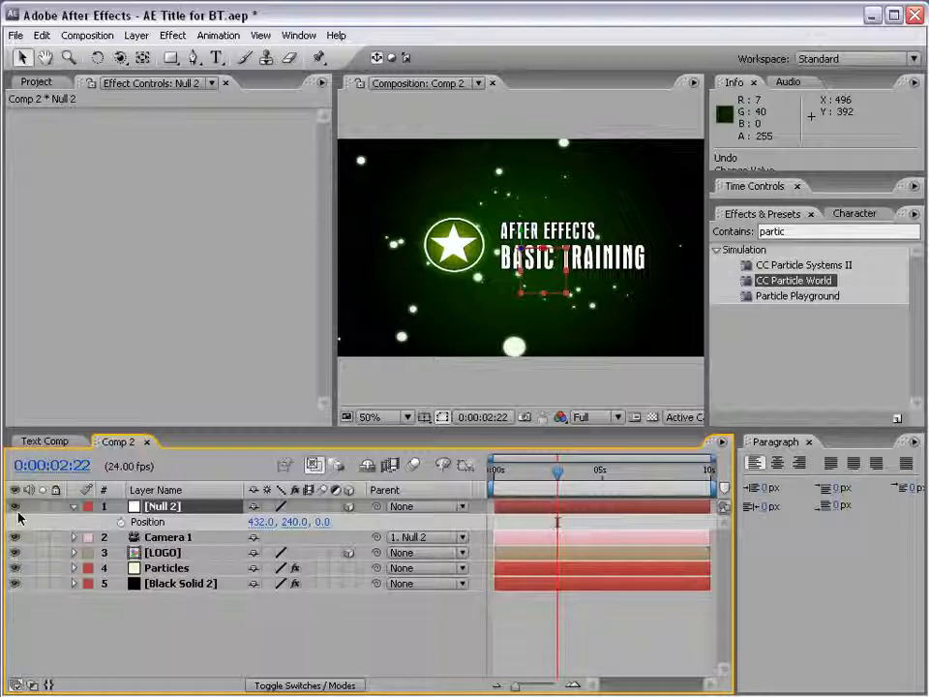
- Save the project and move the current time to 0:00:00:00
{"action": "key", "text": "ctrl+s"}
{"action": "left_click", "coordinate": [553, 481]}
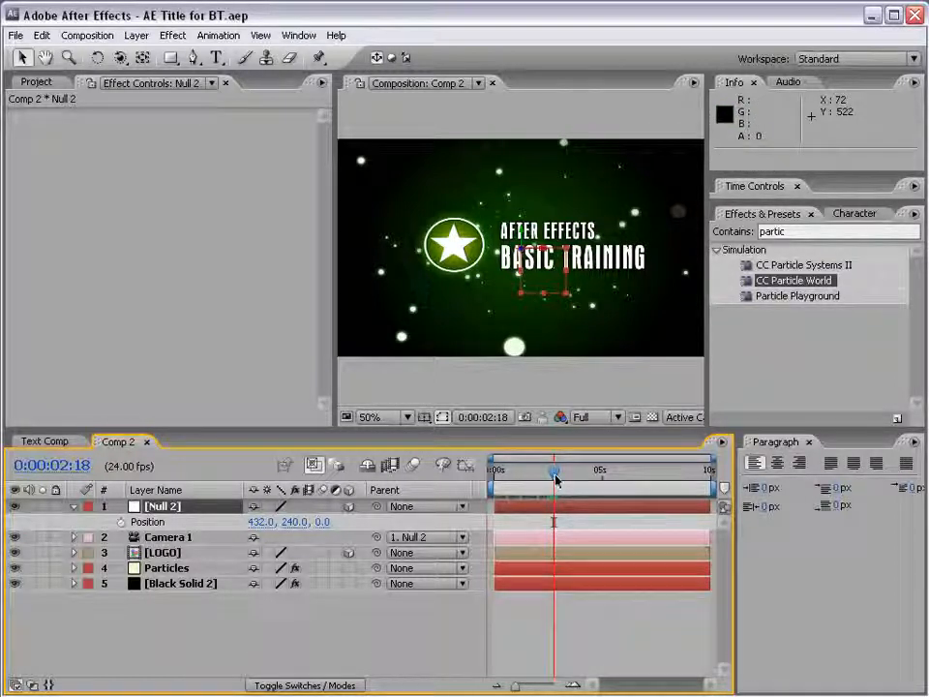
{"action": "left_click_drag", "start_coordinate": [555, 479], "coordinate": [489, 474]}
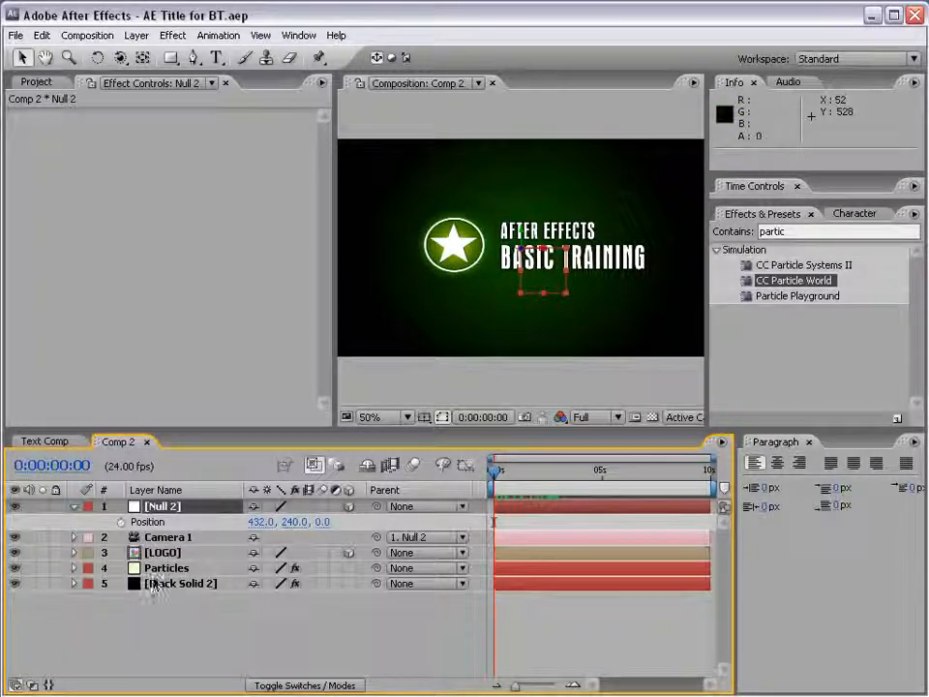
- Slide the Particles layer about 3 seconds earlier and extend its out point to the end of the composition
{"action": "left_click", "coordinate": [155, 569]}
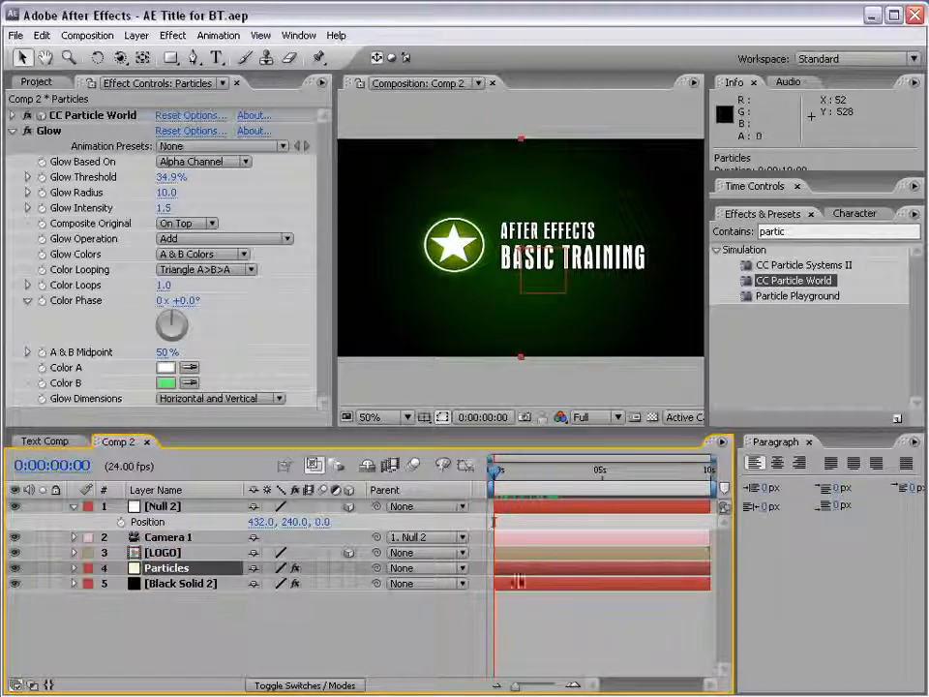
{"action": "left_click_drag", "start_coordinate": [627, 572], "coordinate": [550, 572]}
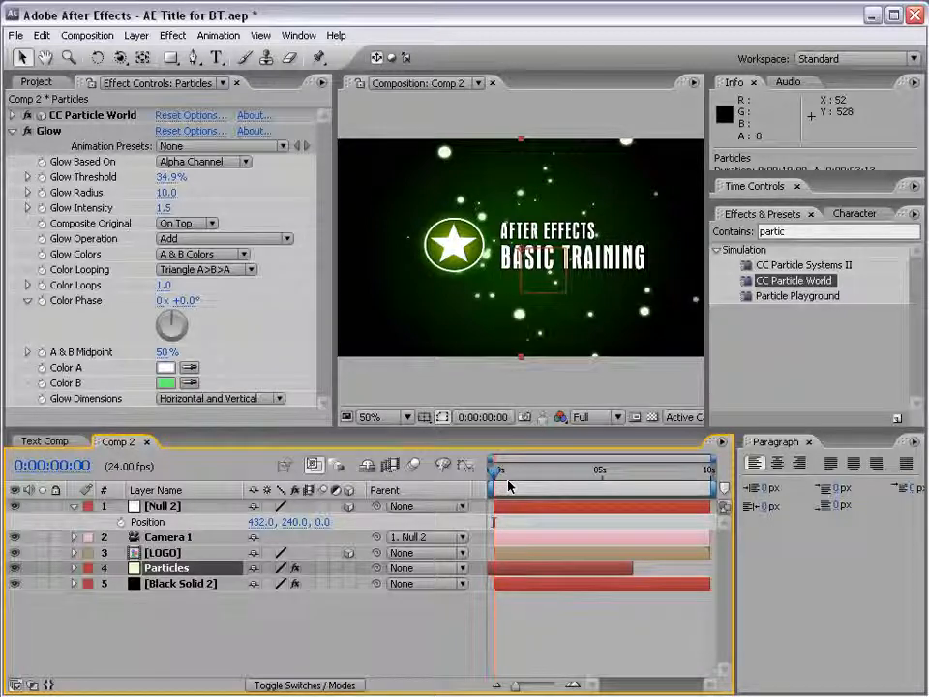
{"action": "mouse_move", "coordinate": [508, 574]}
{"action": "left_mouse_down"}
{"action": "mouse_move", "coordinate": [556, 571]}
{"action": "mouse_move", "coordinate": [515, 571]}
{"action": "left_mouse_up"}
{"action": "mouse_move", "coordinate": [496, 474]}
{"action": "left_mouse_down"}
{"action": "mouse_move", "coordinate": [531, 475]}
{"action": "mouse_move", "coordinate": [494, 474]}
{"action": "left_mouse_up"}
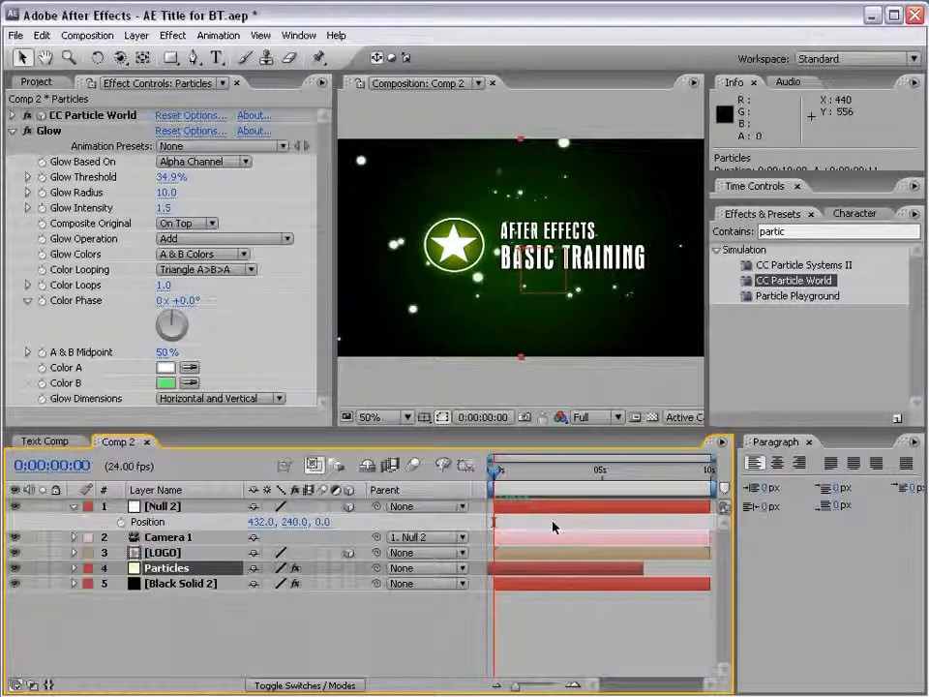
{"action": "left_click_drag", "start_coordinate": [639, 568], "coordinate": [709, 568]}
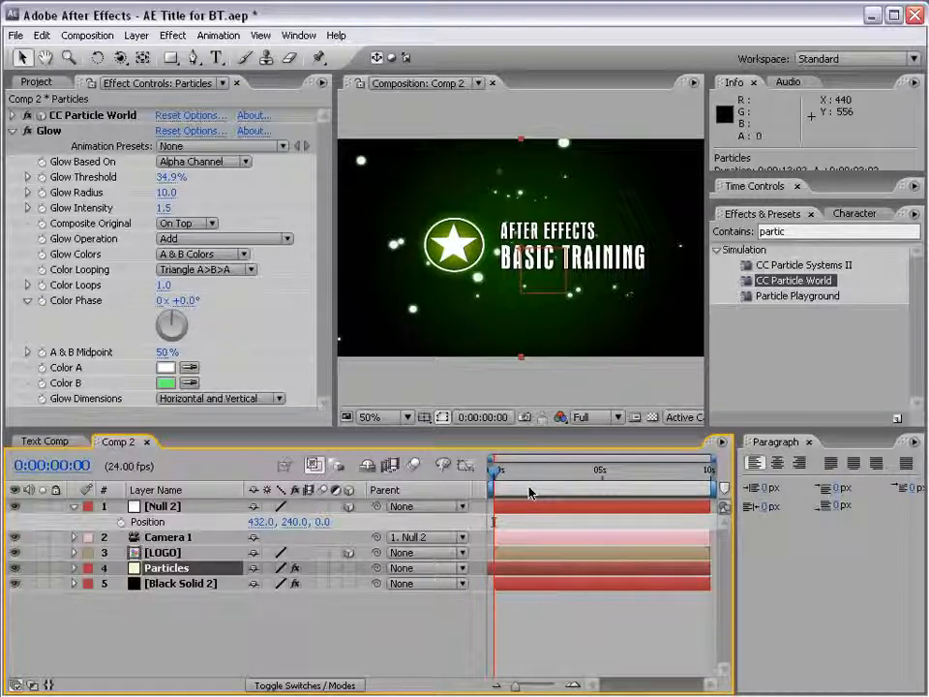
{"action": "mouse_move", "coordinate": [497, 473]}
{"action": "left_mouse_down"}
{"action": "mouse_move", "coordinate": [548, 474]}
{"action": "mouse_move", "coordinate": [493, 475]}
{"action": "left_mouse_up"}
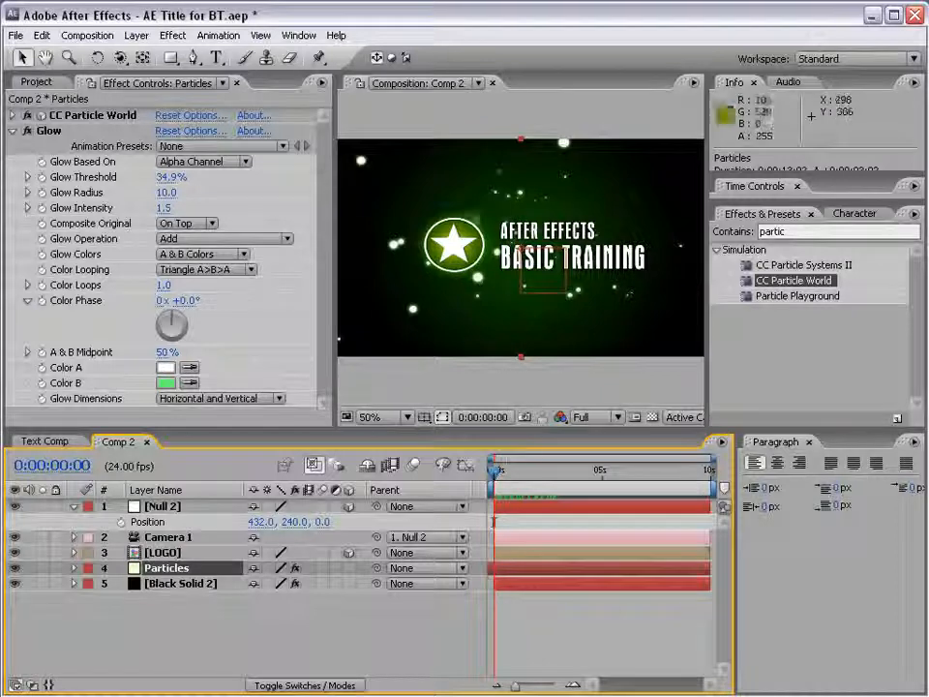
- Set Position keyframes on Null 2 at 0:00:00:00 and 0:00:00:20 with the position kept the same
{"action": "left_click", "coordinate": [155, 509]}
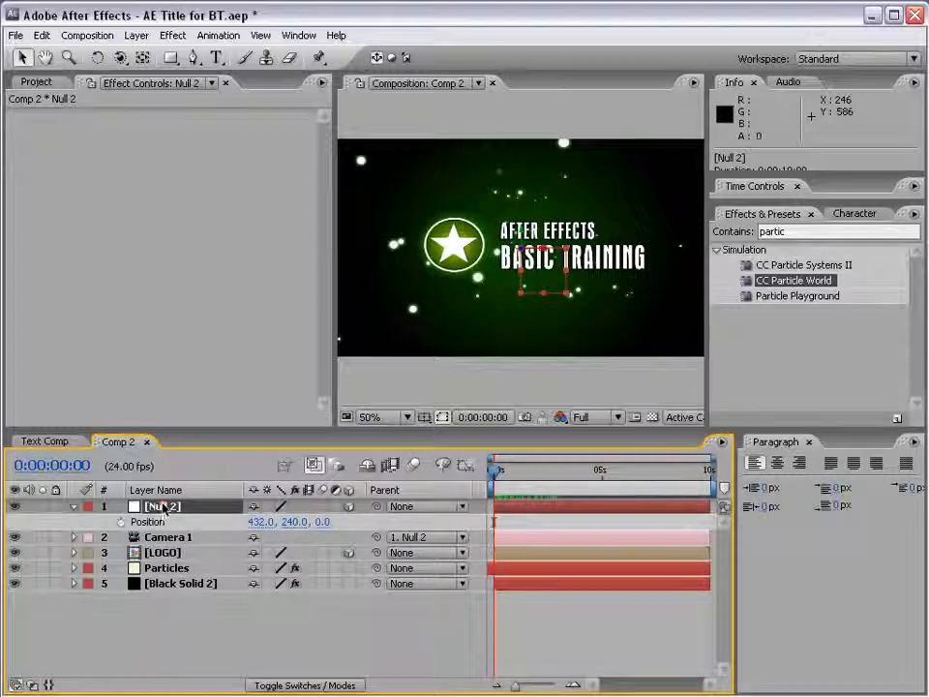
{"action": "key", "text": "p"}
{"action": "key", "text": "p"}
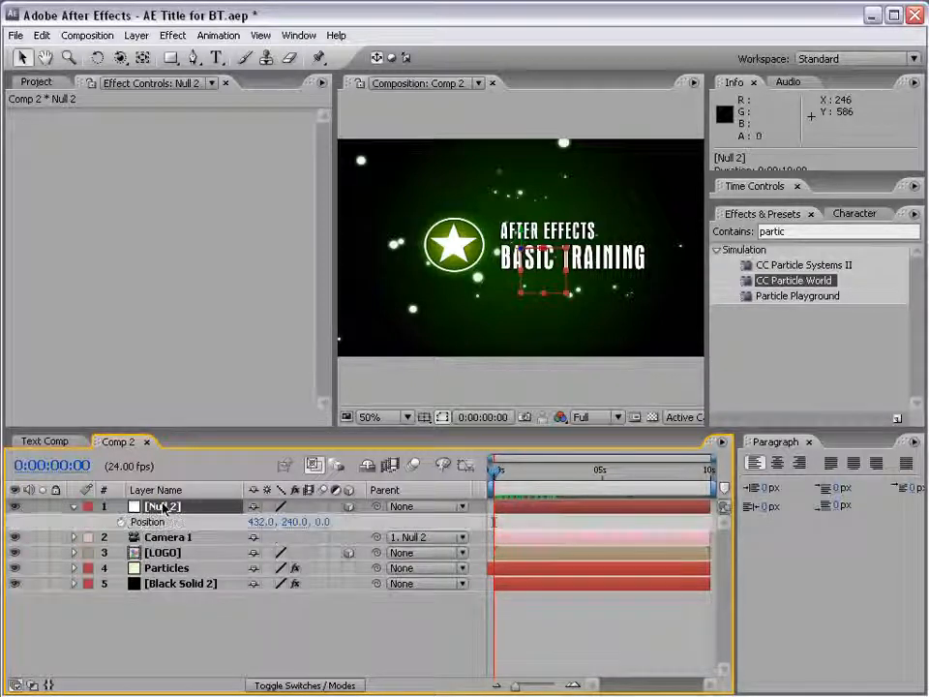
{"action": "left_click", "coordinate": [120, 521]}
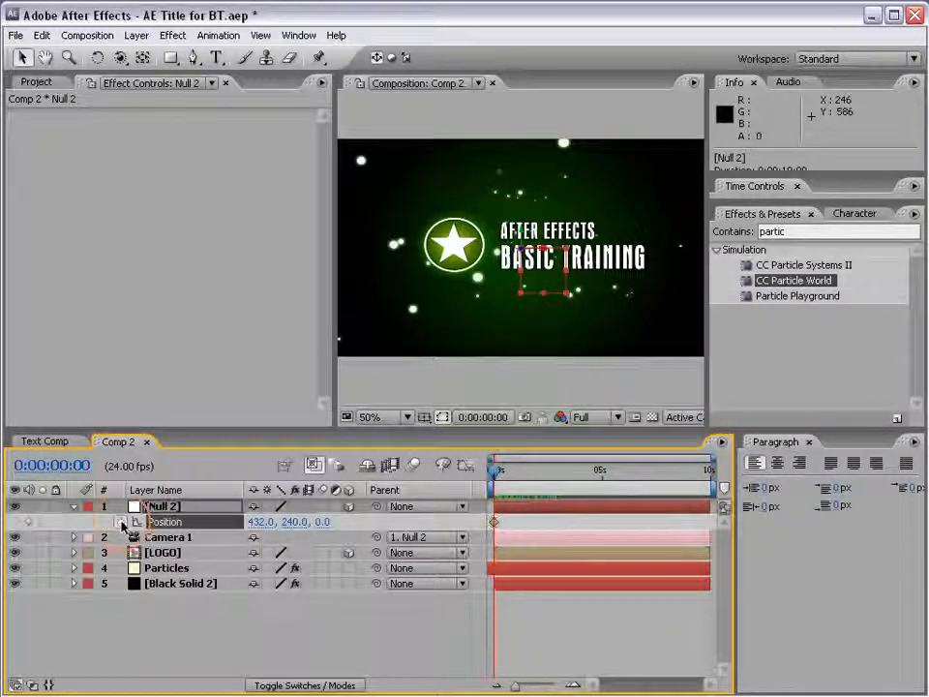
{"action": "left_click_drag", "start_coordinate": [495, 472], "coordinate": [511, 476]}
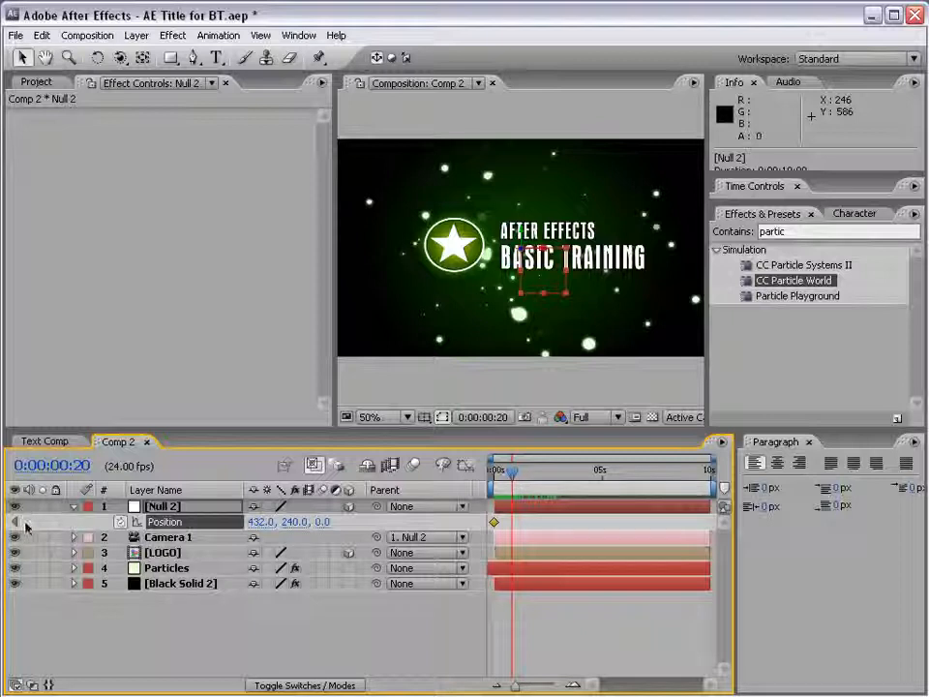
{"action": "left_click", "coordinate": [30, 523]}
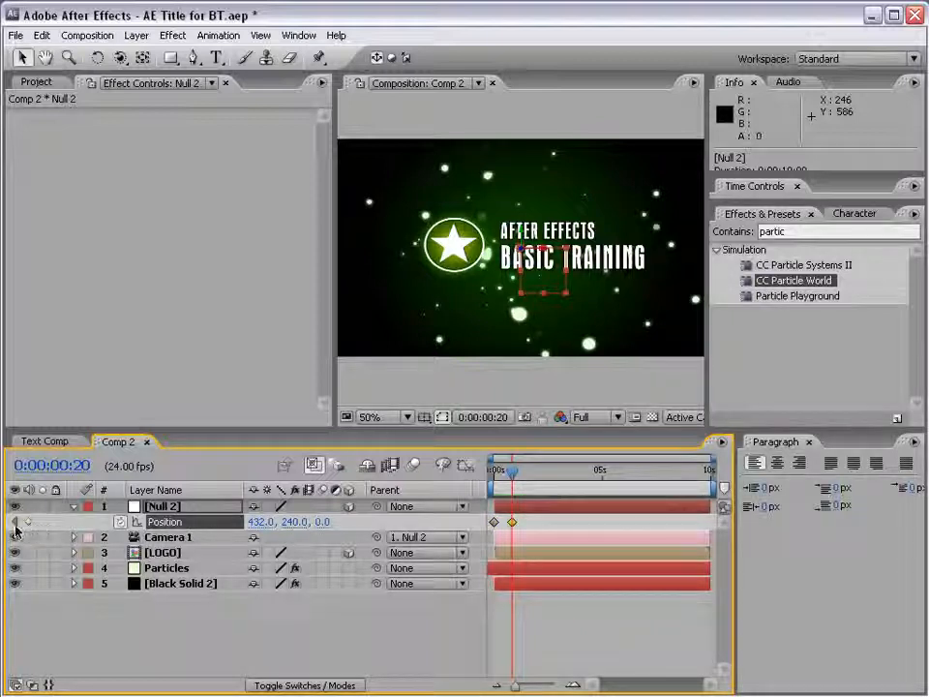
- Set Null 2's X position to 1226 on the keyframe at 0:00:00:00 and preview the camera move
{"action": "left_click", "coordinate": [16, 523]}
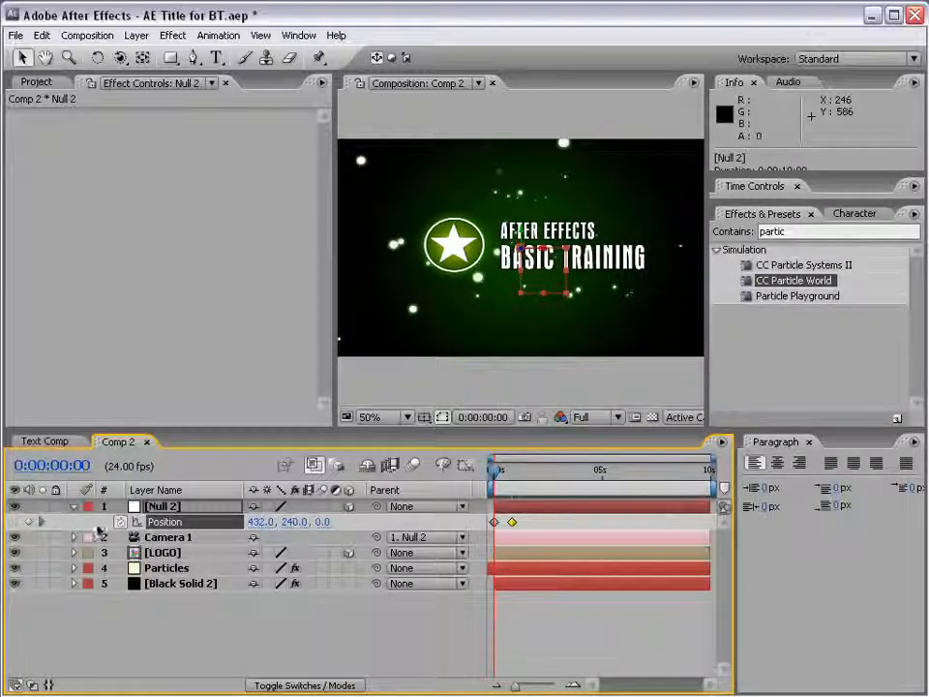
{"action": "left_click", "coordinate": [493, 522]}
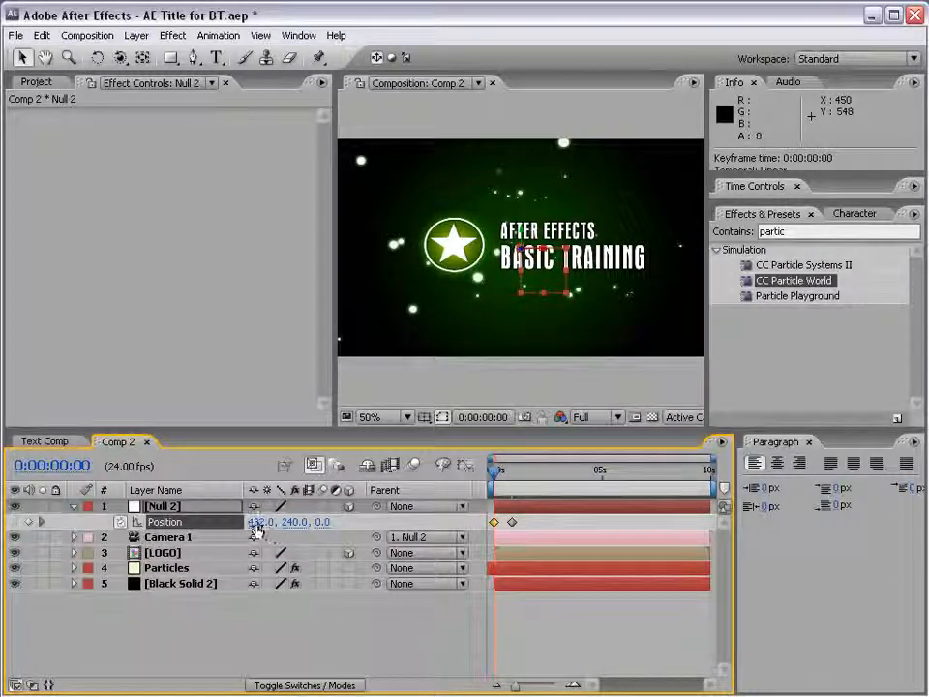
{"action": "left_click_drag", "start_coordinate": [295, 527], "coordinate": [433, 521]}
{"action": "left_click_drag", "start_coordinate": [533, 521], "coordinate": [928, 530]}
{"action": "mouse_move", "coordinate": [494, 472]}
{"action": "left_mouse_down"}
{"action": "mouse_move", "coordinate": [512, 475]}
{"action": "mouse_move", "coordinate": [493, 474]}
{"action": "left_mouse_up"}
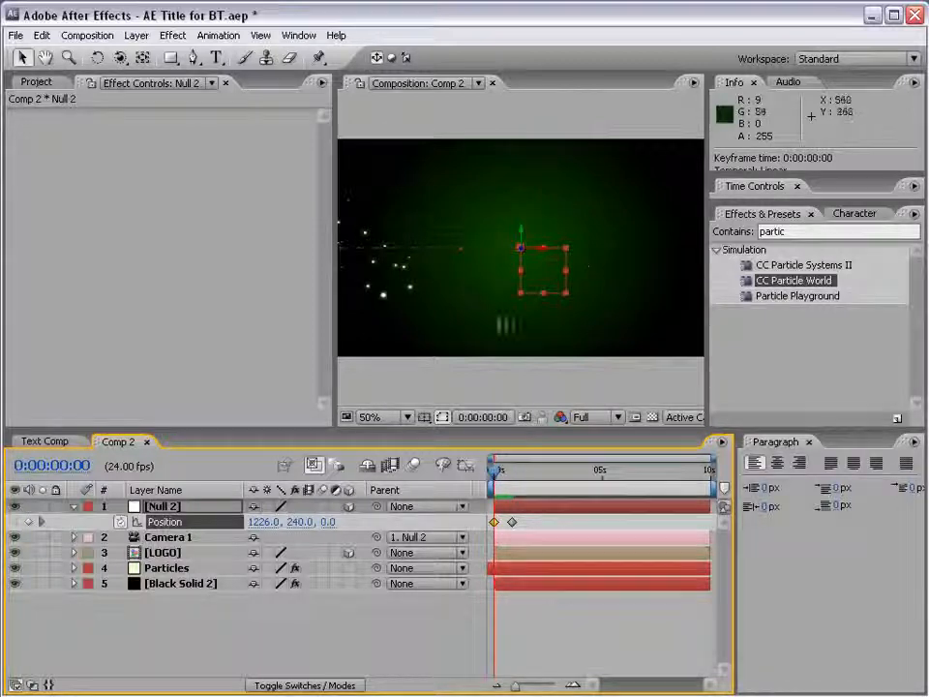
- Set the Particles layer's CC Particle World Producer radius to X 1.4, Y 0.9 and Z 4.2
{"action": "left_click", "coordinate": [178, 569]}
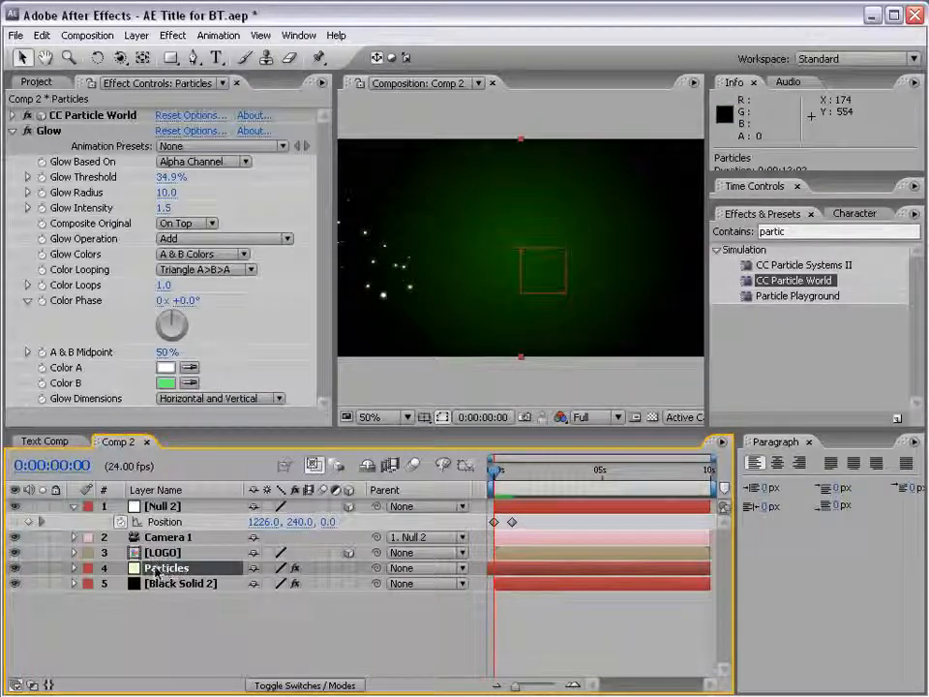
{"action": "left_click", "coordinate": [94, 116]}
{"action": "left_click", "coordinate": [12, 115]}
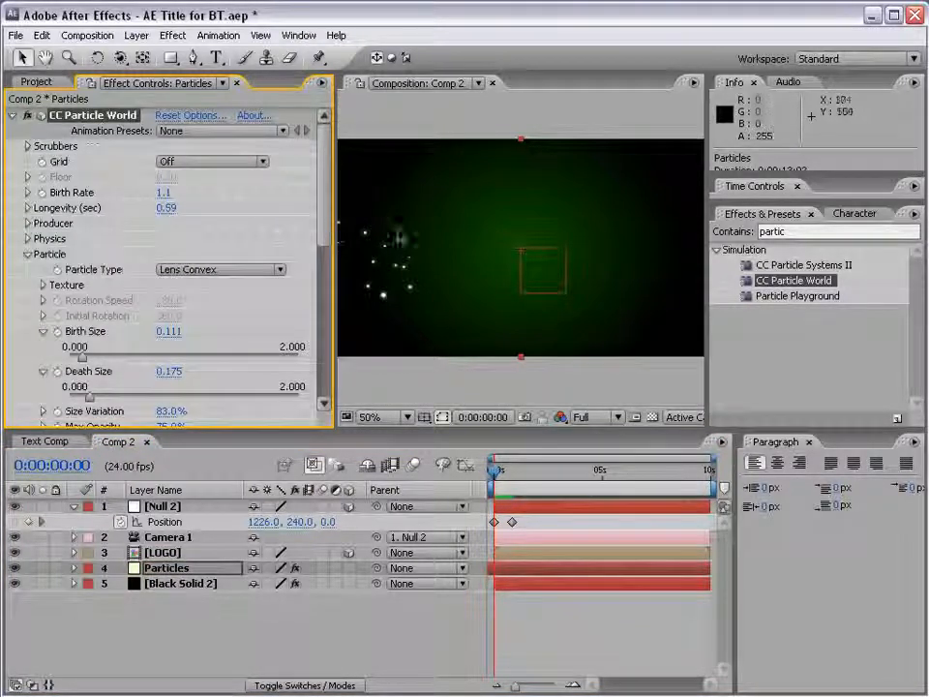
{"action": "left_click_drag", "start_coordinate": [321, 183], "coordinate": [321, 197]}
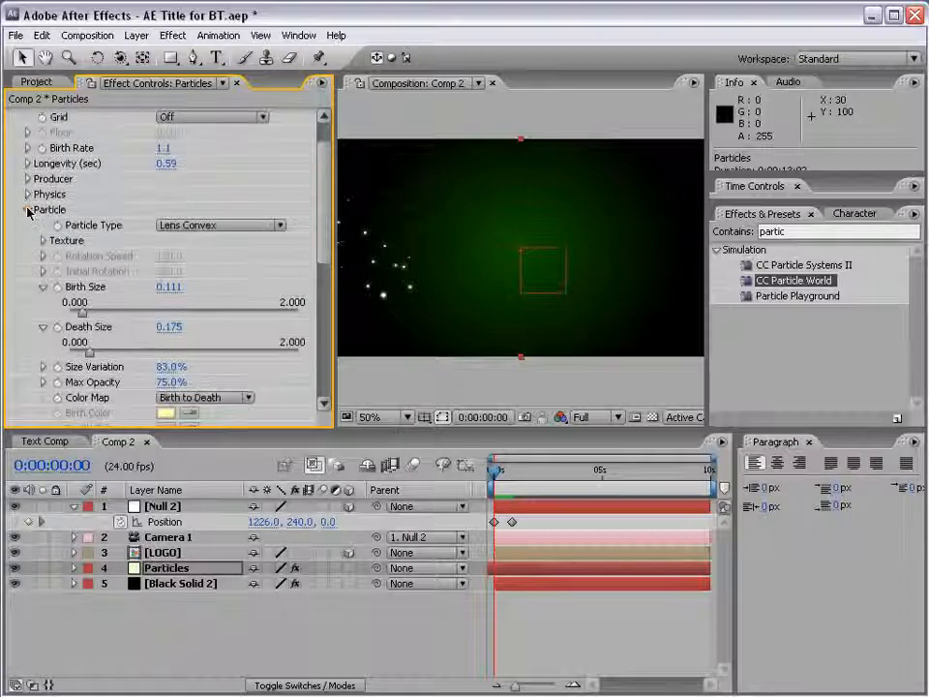
{"action": "left_click", "coordinate": [27, 210]}
{"action": "left_click", "coordinate": [27, 179]}
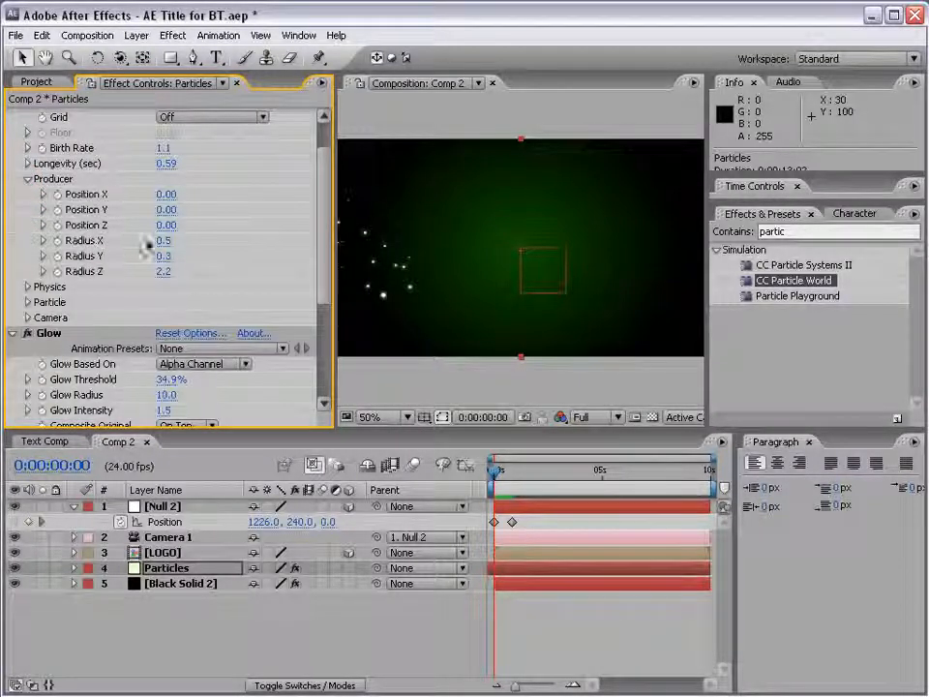
{"action": "left_click_drag", "start_coordinate": [163, 240], "coordinate": [241, 238]}
{"action": "left_click_drag", "start_coordinate": [170, 257], "coordinate": [223, 254]}
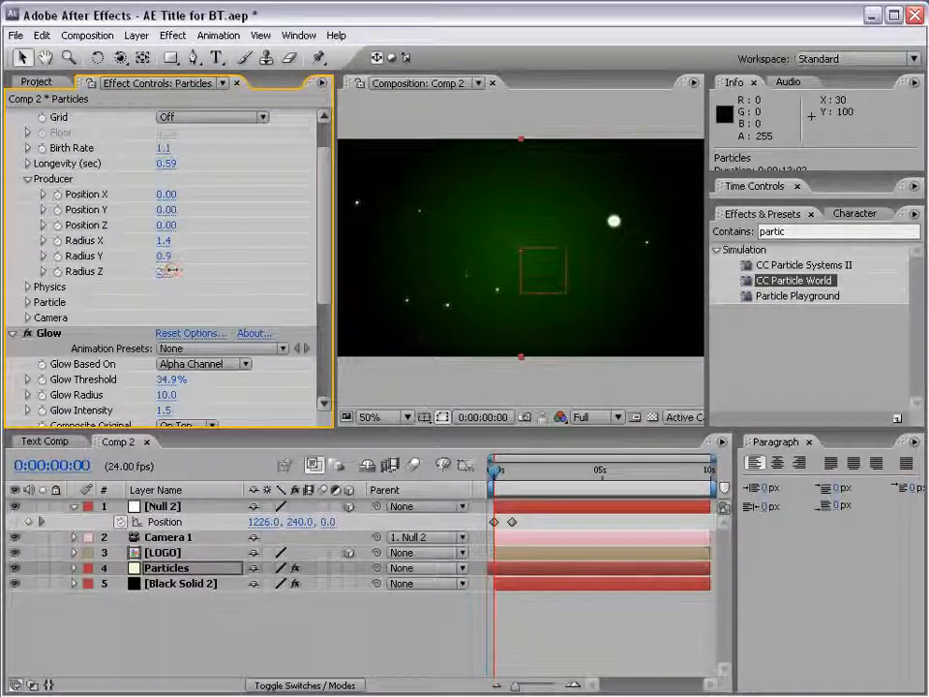
{"action": "left_click_drag", "start_coordinate": [171, 271], "coordinate": [344, 274]}
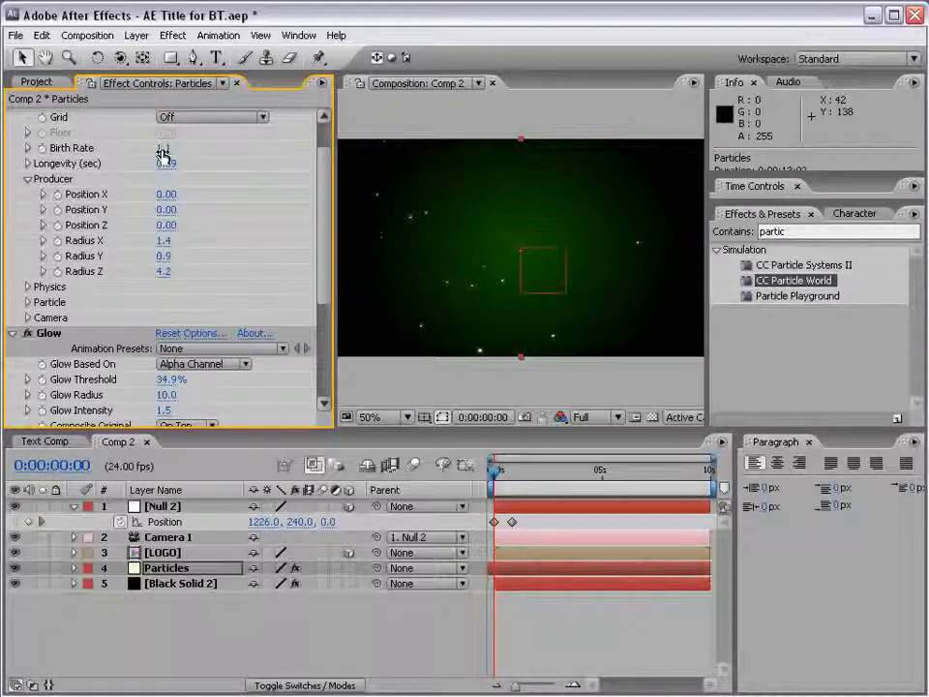
- Set the particles' Birth Rate to 2.2, Longevity to 1.26, Radius X to 1.9 and Radius Y to 1.1
{"action": "left_click_drag", "start_coordinate": [172, 148], "coordinate": [181, 148]}
{"action": "left_click_drag", "start_coordinate": [166, 253], "coordinate": [214, 241]}
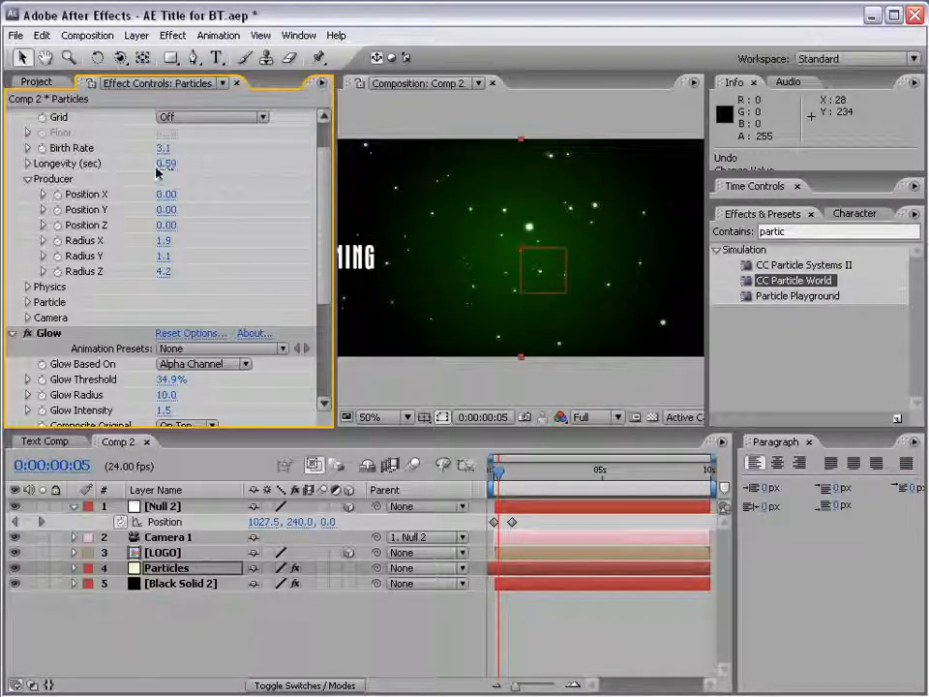
{"action": "left_click_drag", "start_coordinate": [183, 163], "coordinate": [224, 167]}
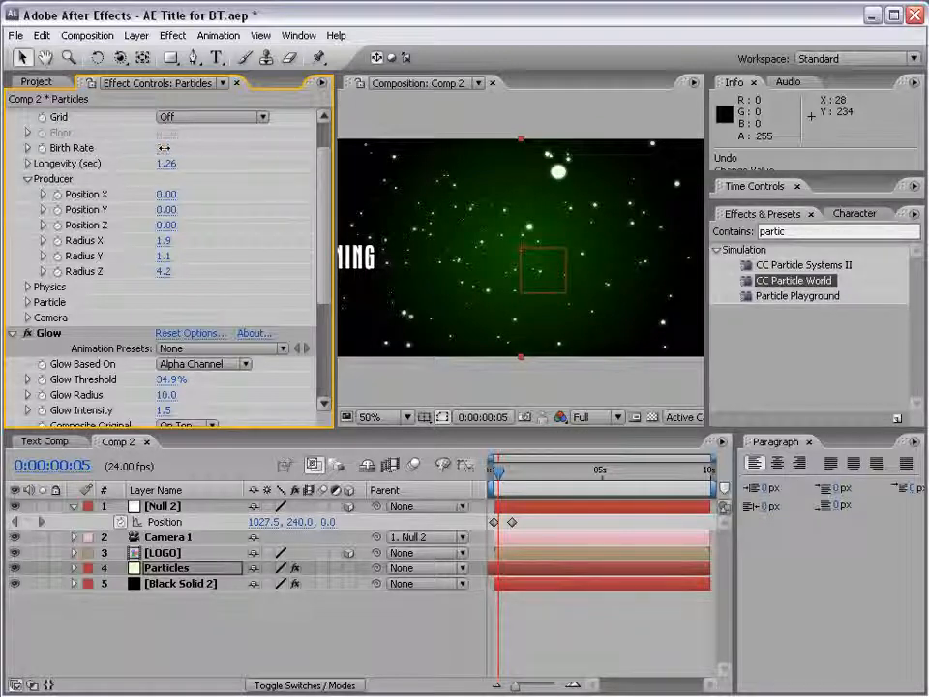
{"action": "left_click_drag", "start_coordinate": [163, 148], "coordinate": [155, 149]}
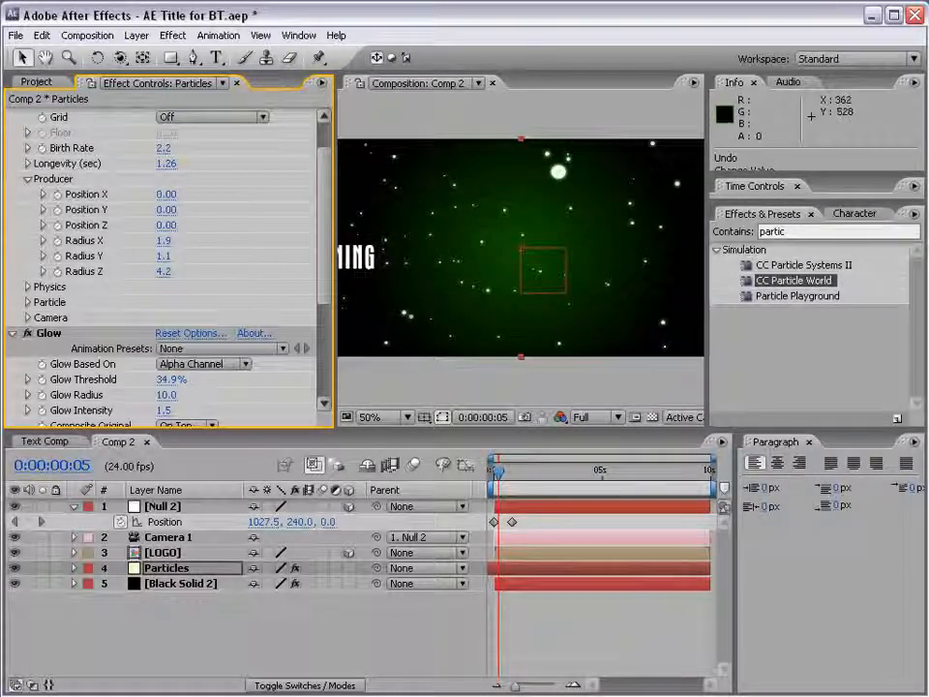
- Scrub to about 0:00:00:19 and run a RAM preview of the camera move with the denser particles
{"action": "mouse_move", "coordinate": [497, 472]}
{"action": "left_mouse_down"}
{"action": "mouse_move", "coordinate": [516, 477]}
{"action": "mouse_move", "coordinate": [494, 477]}
{"action": "mouse_move", "coordinate": [512, 479]}
{"action": "left_mouse_up"}
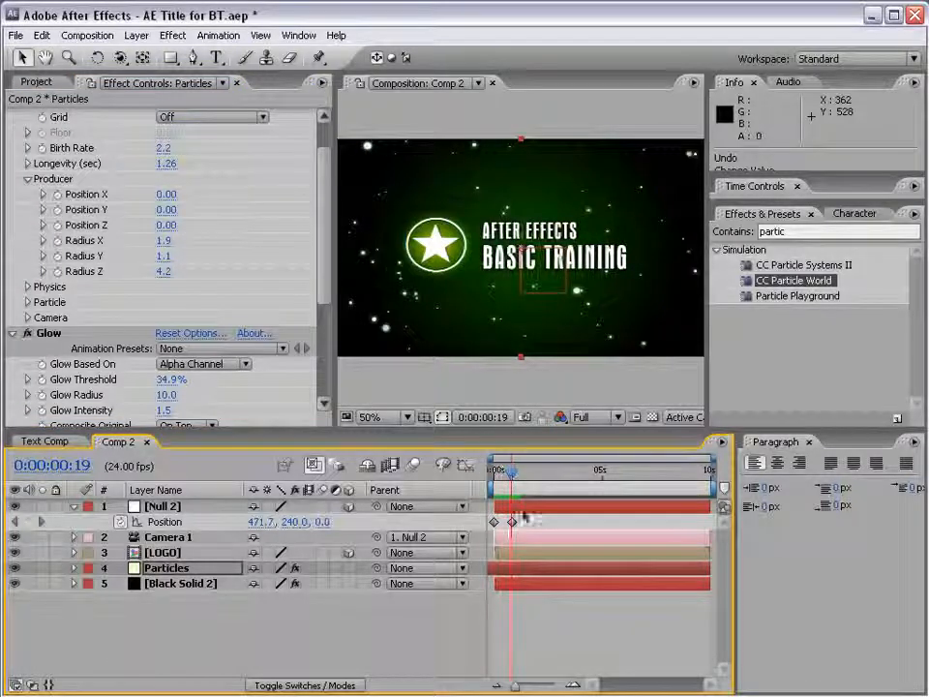
{"action": "left_click", "coordinate": [755, 186]}
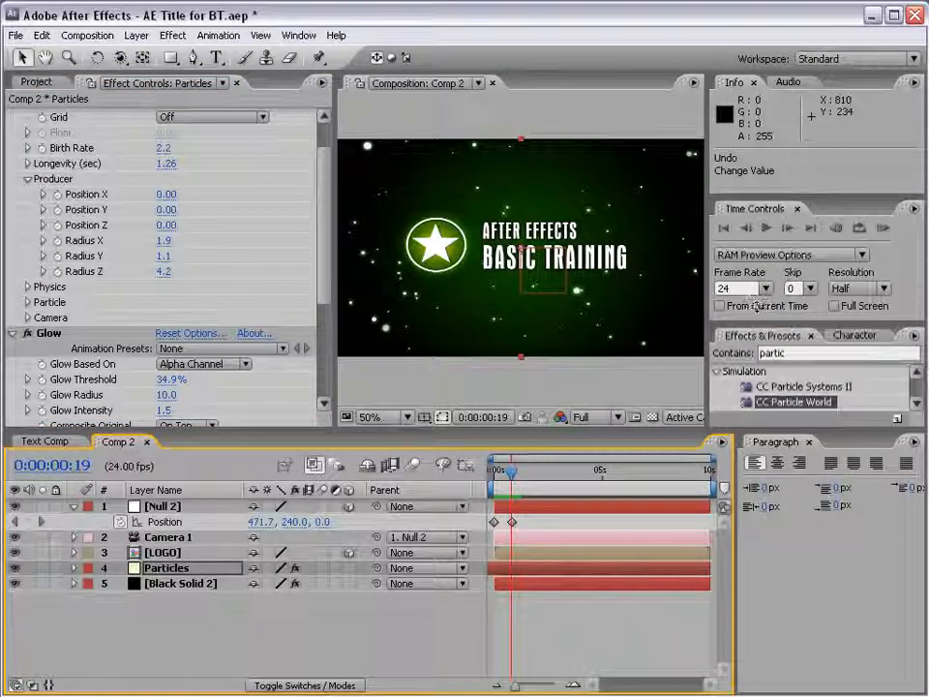
{"action": "left_click", "coordinate": [882, 235]}
{"action": "key", "text": "space"}
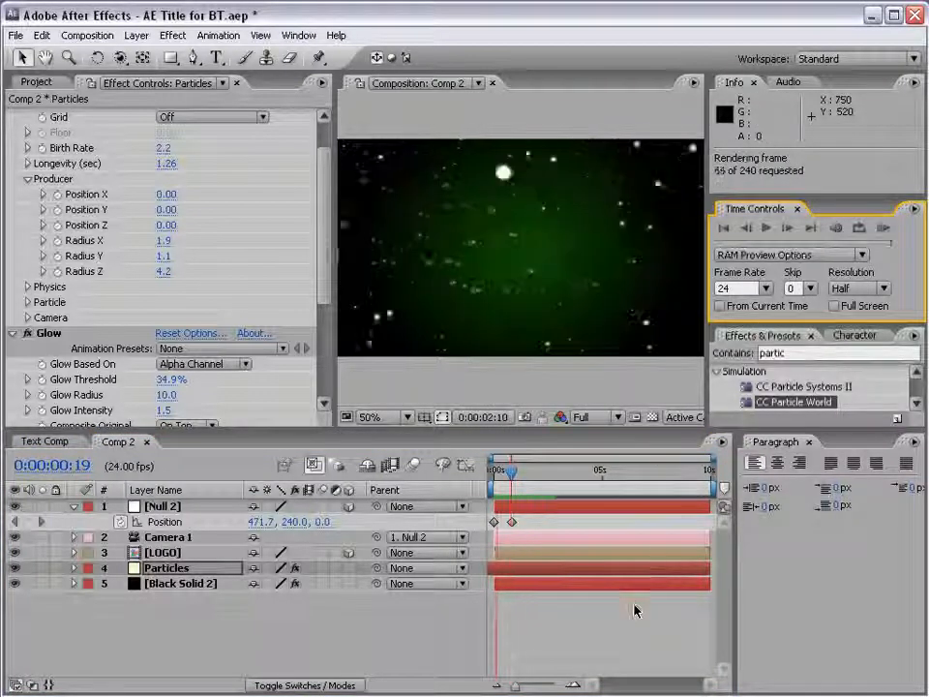
{"action": "key", "text": "space"}
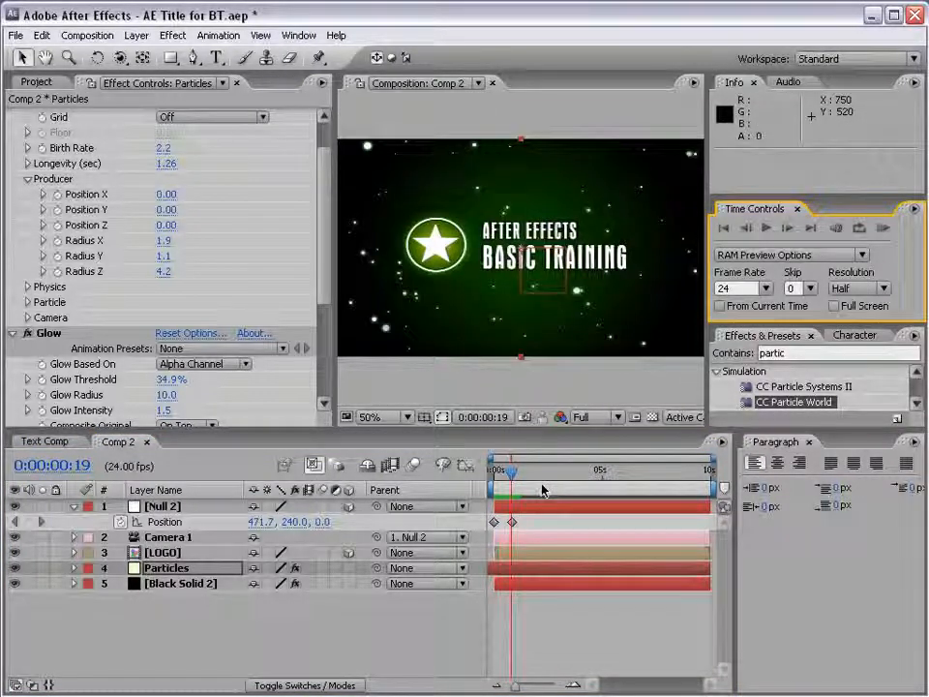
- Apply Easy Ease to Null 2's Position keyframe at 0:00:00:20 and preview the eased camera move
{"action": "left_click", "coordinate": [512, 522]}
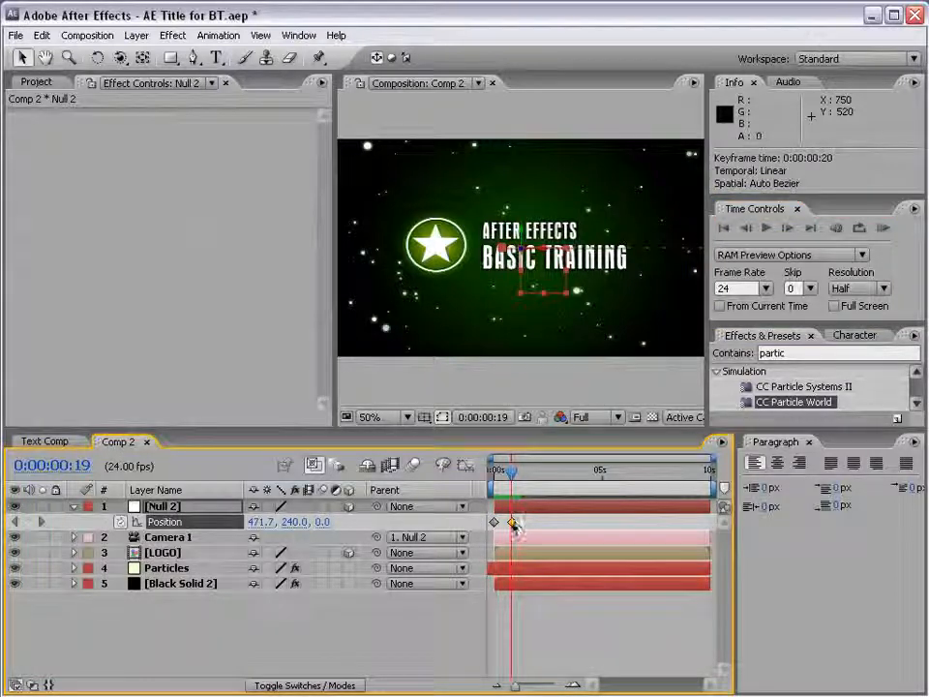
{"action": "key", "text": "F9"}
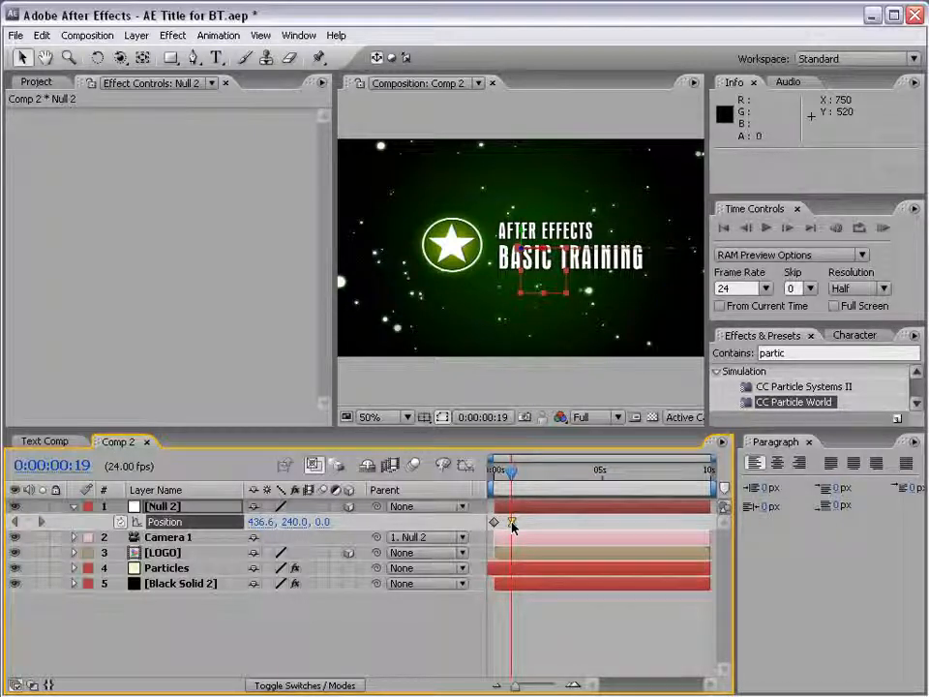
{"action": "left_click", "coordinate": [882, 227]}
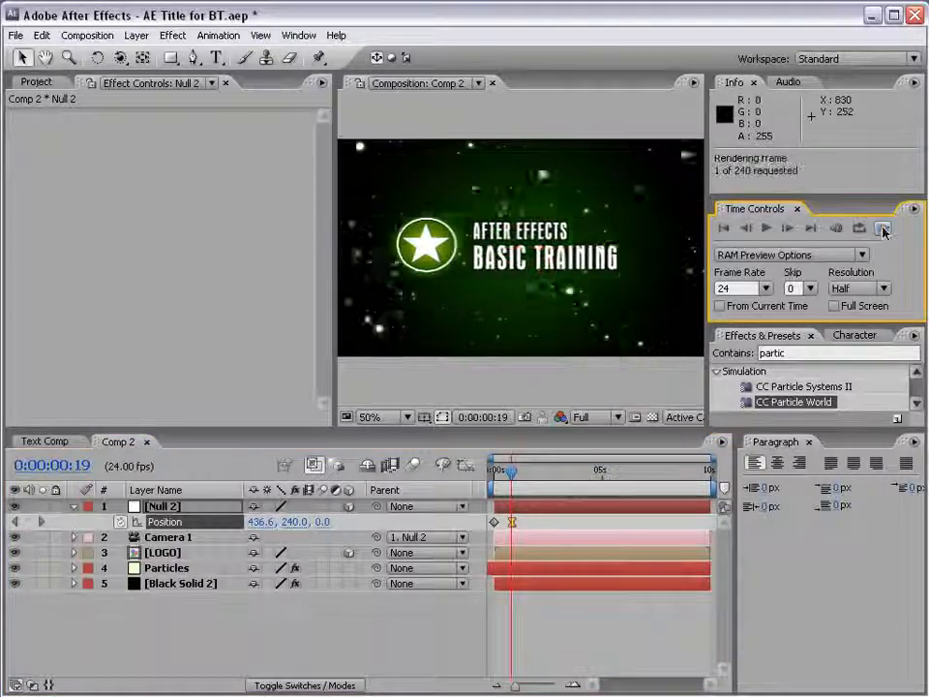
{"action": "left_click", "coordinate": [557, 632]}
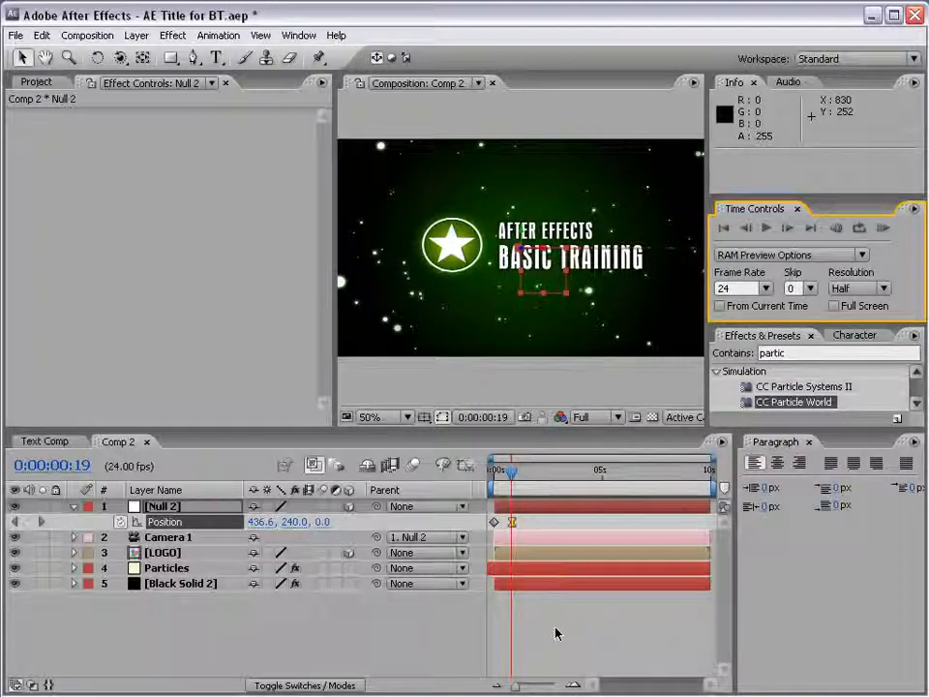
{"action": "left_click", "coordinate": [549, 637]}
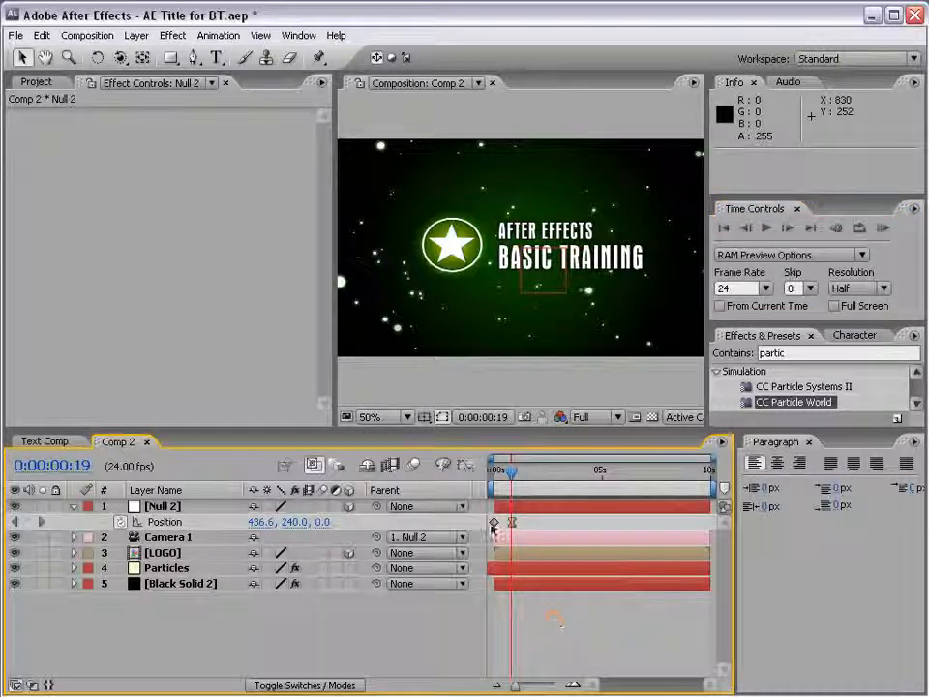
- Test-rotate the LOGO layer around its current anchor point and undo the rotation
{"action": "left_click", "coordinate": [162, 553]}
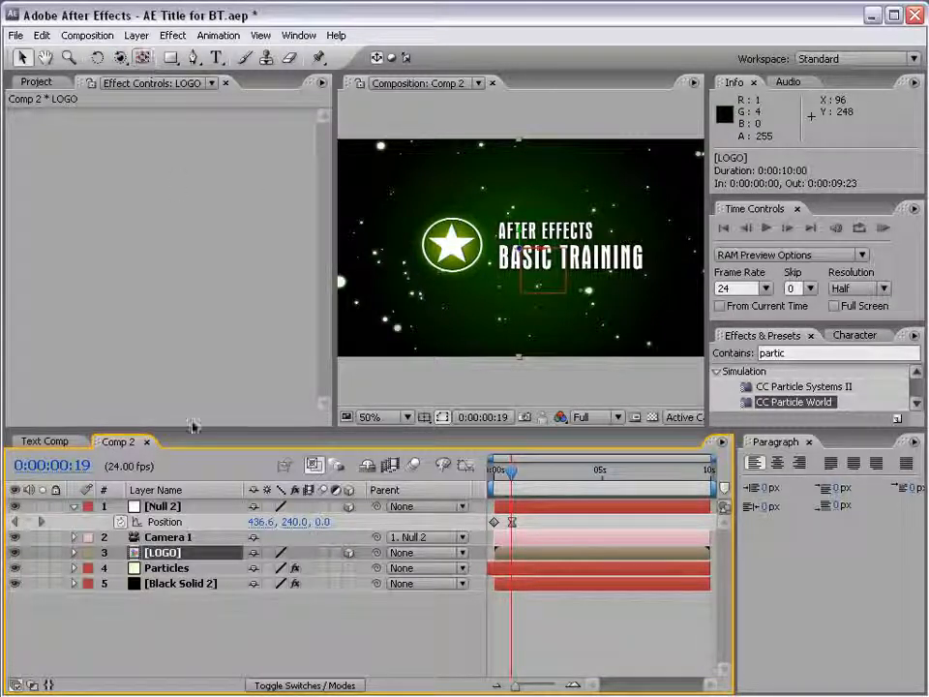
{"action": "left_click", "coordinate": [96, 58]}
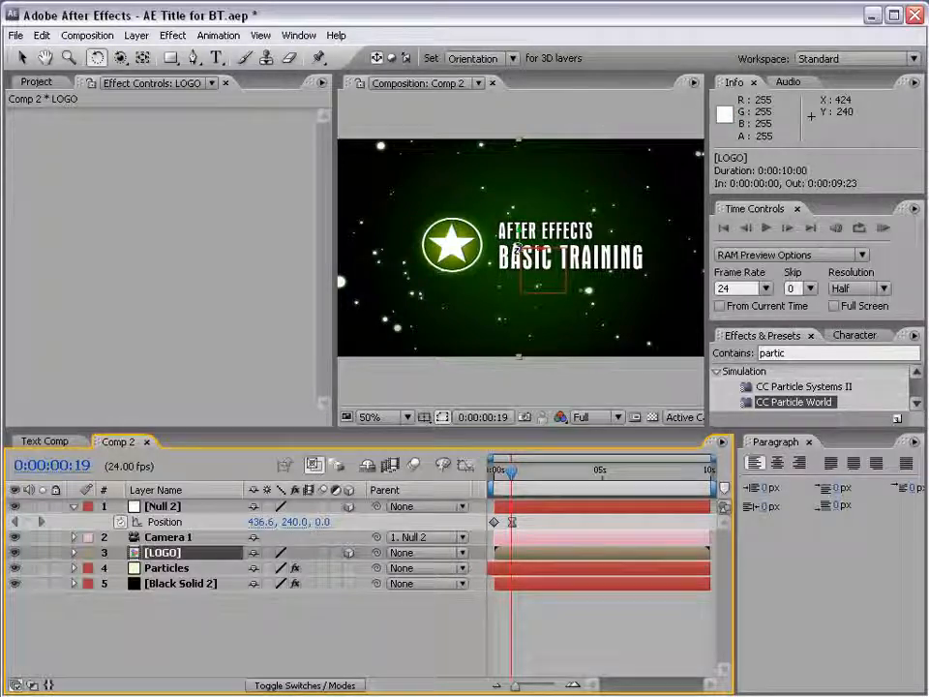
{"action": "mouse_move", "coordinate": [519, 253]}
{"action": "left_mouse_down"}
{"action": "mouse_move", "coordinate": [507, 214]}
{"action": "mouse_move", "coordinate": [531, 267]}
{"action": "left_mouse_up"}
{"action": "key", "text": "ctrl+z"}
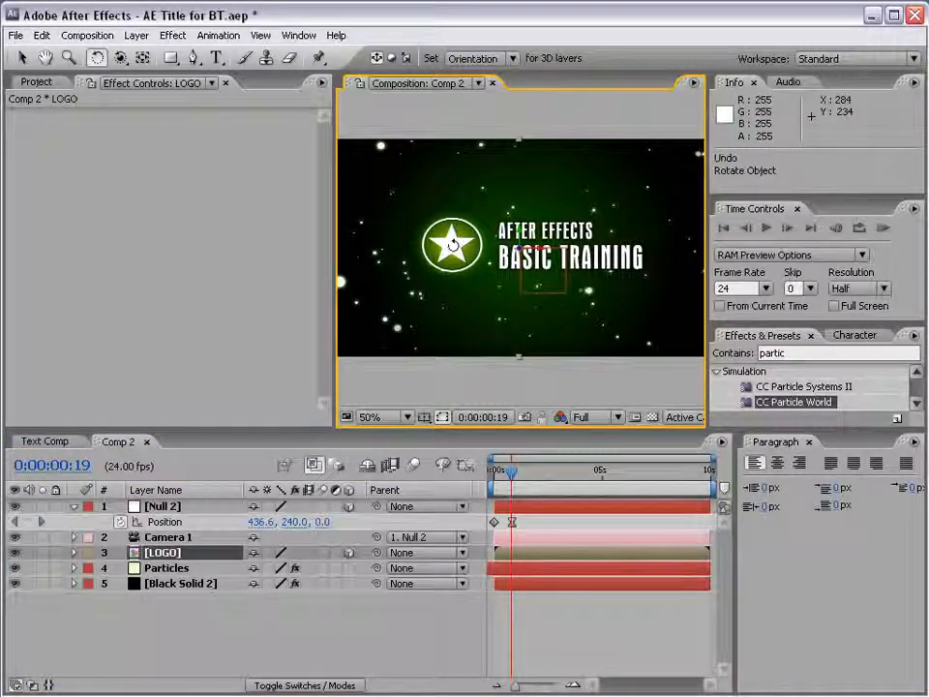
- Move the LOGO layer's anchor point to the centre of the star emblem with the Pan Behind tool
{"action": "left_click", "coordinate": [143, 59]}
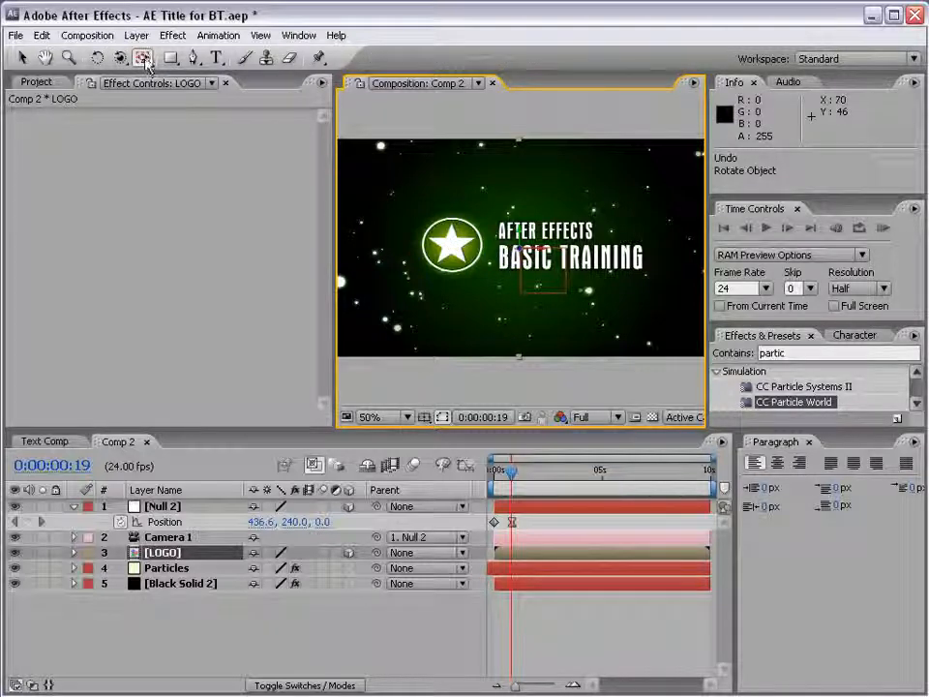
{"action": "scroll", "coordinate": [503, 272], "scroll_direction": "up", "scroll_amount": 1}
{"action": "key", "text": "h"}
{"action": "left_click_drag", "start_coordinate": [491, 271], "coordinate": [533, 271]}
{"action": "scroll", "coordinate": [535, 273], "scroll_direction": "up", "scroll_amount": 1}
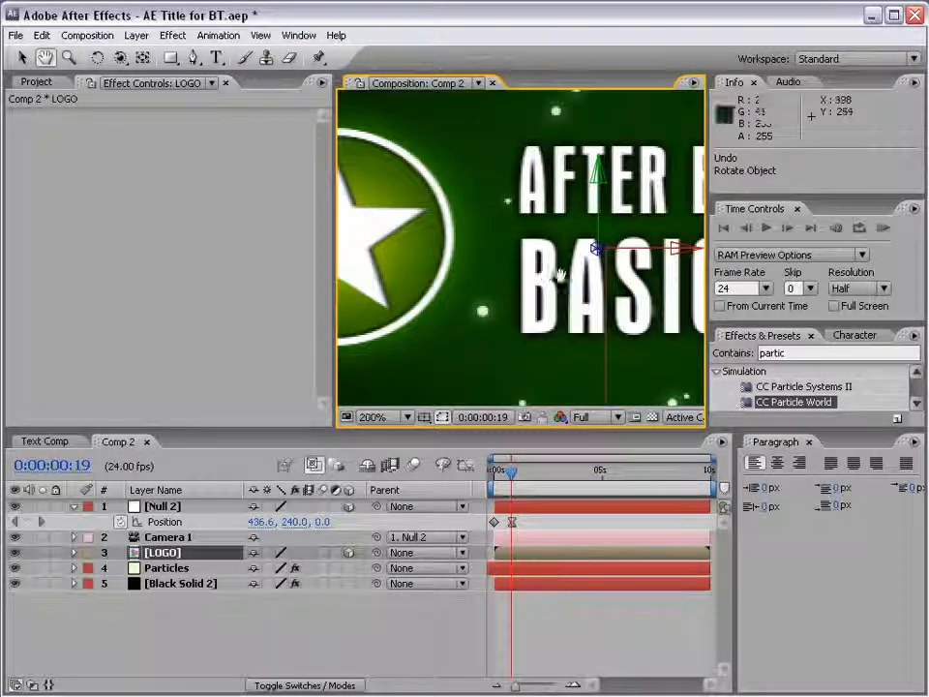
{"action": "key", "text": "y"}
{"action": "left_click_drag", "start_coordinate": [597, 249], "coordinate": [460, 240]}
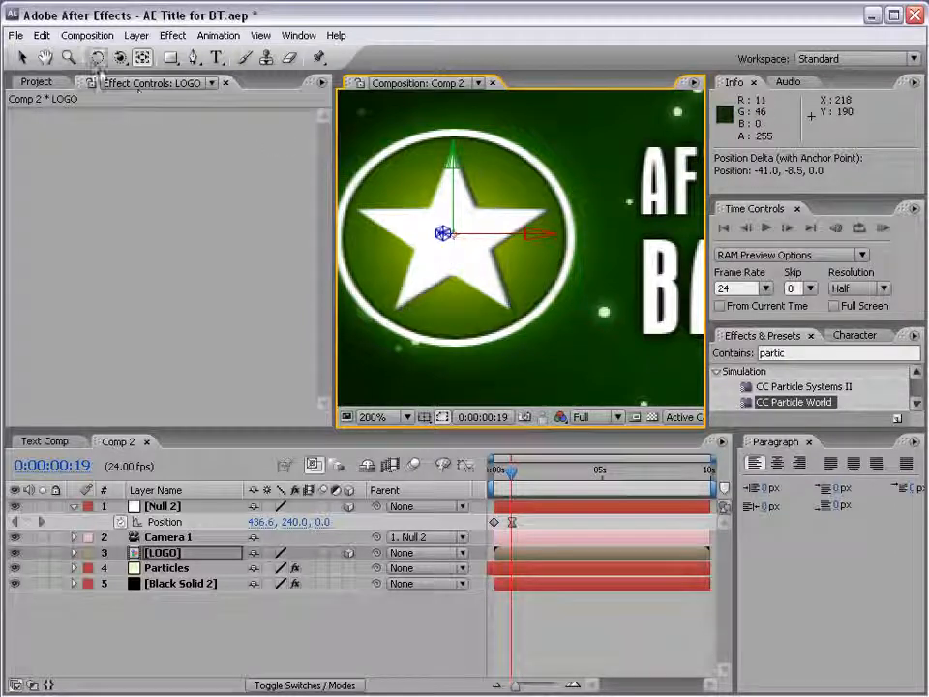
- Test-rotate the LOGO layer around the star emblem's centre and undo the rotation
{"action": "left_click", "coordinate": [98, 58]}
{"action": "left_click", "coordinate": [435, 234]}
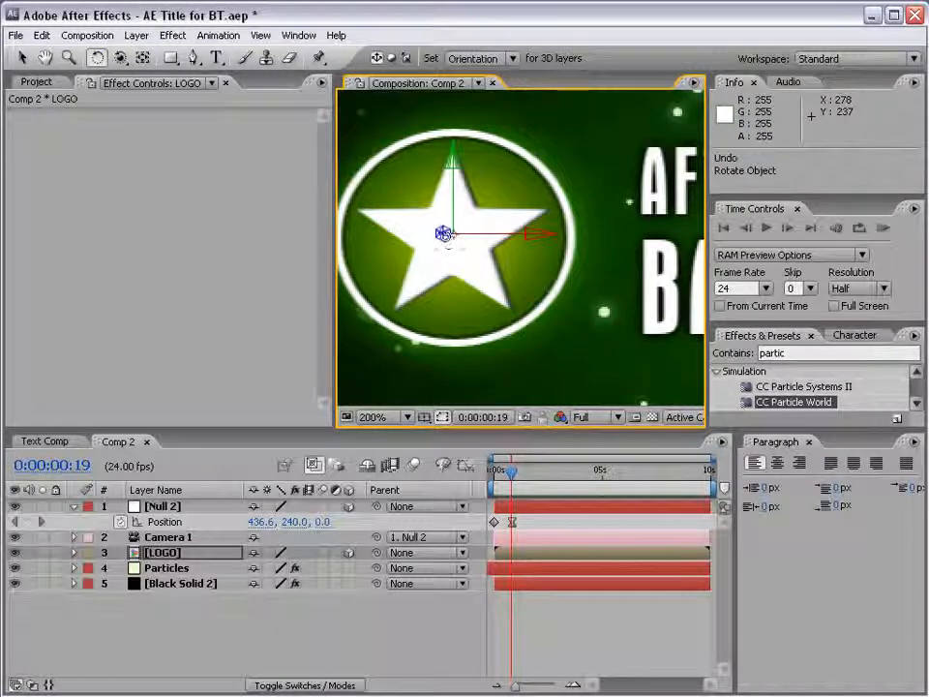
{"action": "left_click_drag", "start_coordinate": [443, 234], "coordinate": [477, 242]}
{"action": "scroll", "coordinate": [482, 250], "scroll_direction": "down", "scroll_amount": 1}
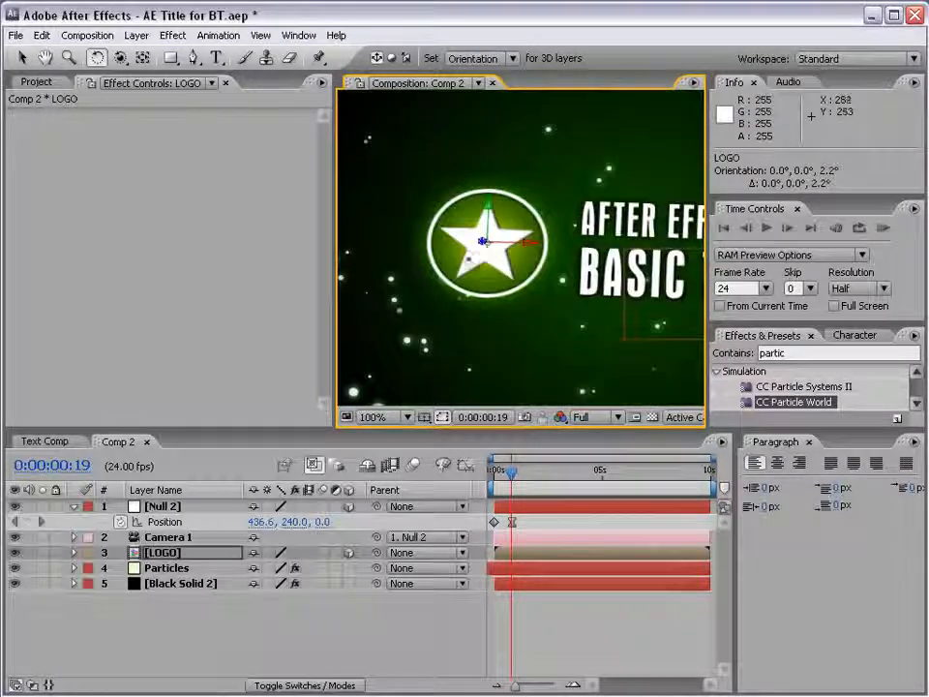
{"action": "key", "text": "ctrl+z"}
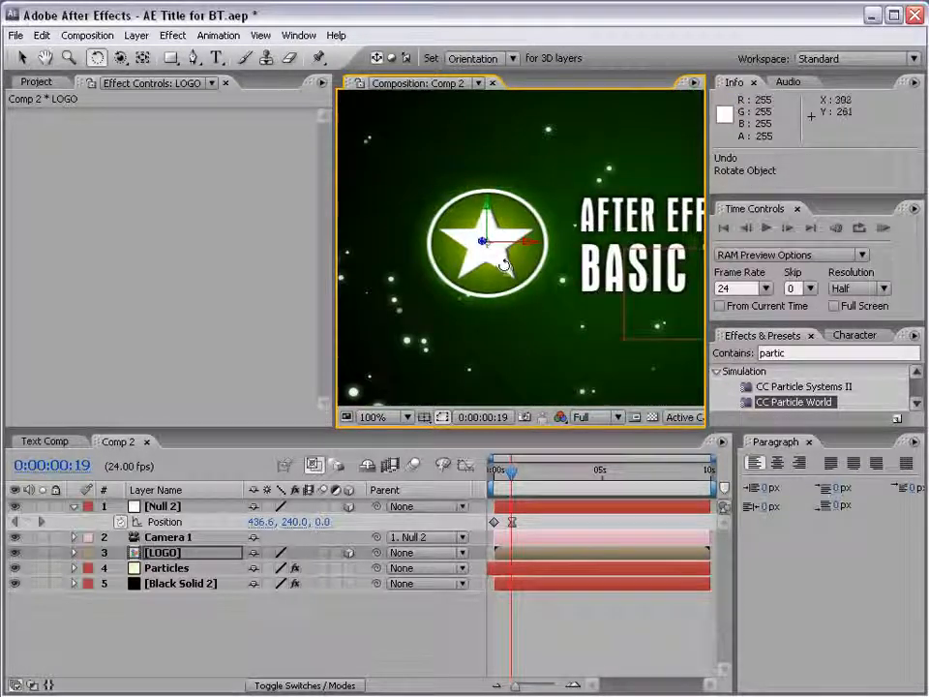
- Set an Orientation keyframe on the LOGO layer at 0:00:01:10
{"action": "scroll", "coordinate": [522, 262], "scroll_direction": "down", "scroll_amount": 1}
{"action": "key", "text": "space"}
{"action": "left_click_drag", "start_coordinate": [600, 273], "coordinate": [563, 268]}
{"action": "mouse_move", "coordinate": [513, 478]}
{"action": "left_mouse_down"}
{"action": "mouse_move", "coordinate": [495, 479]}
{"action": "mouse_move", "coordinate": [524, 487]}
{"action": "left_mouse_up"}
{"action": "left_click", "coordinate": [168, 554]}
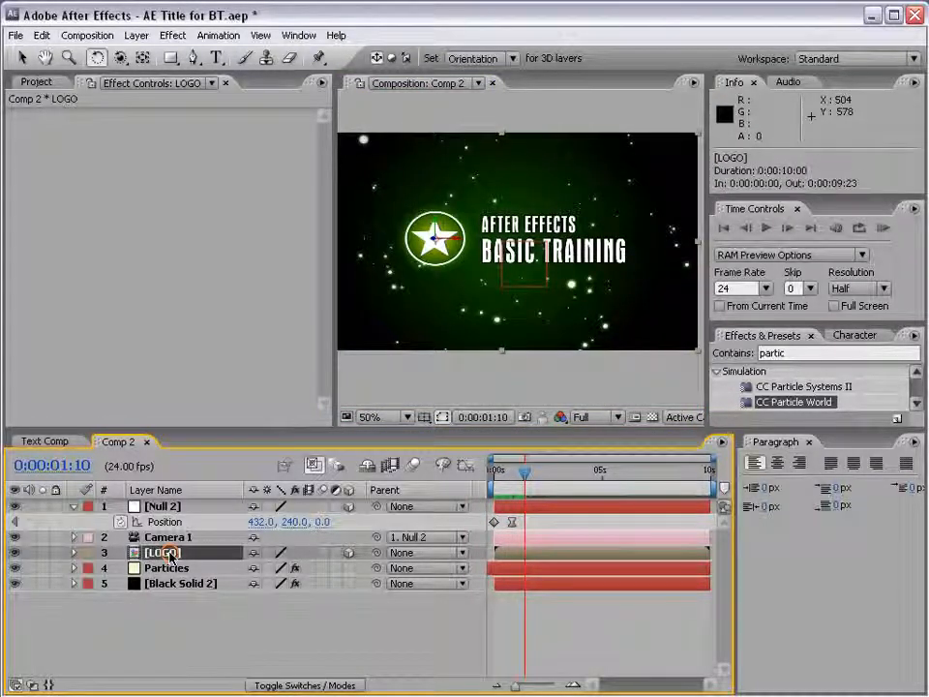
{"action": "key", "text": "r"}
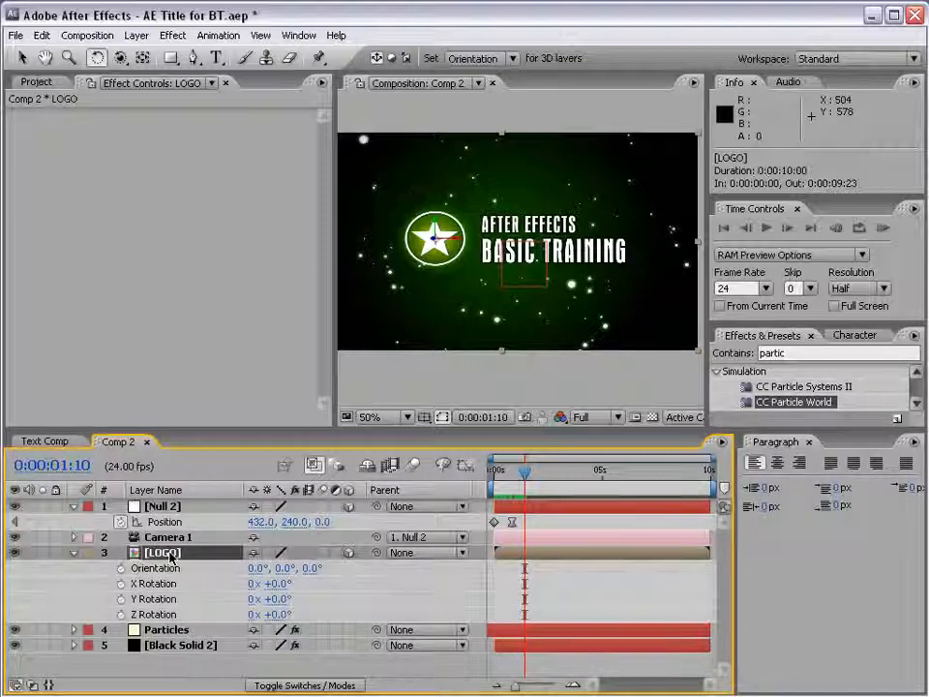
{"action": "left_click", "coordinate": [121, 569]}
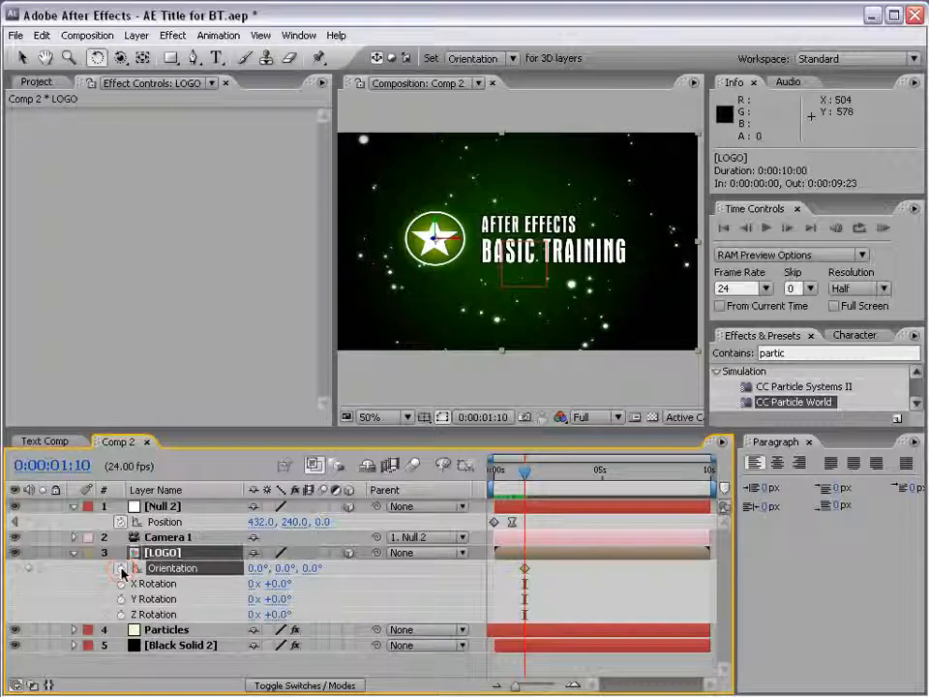
- Set the LOGO layer's Z orientation to 90° at 0:00:02:01
{"action": "left_click_drag", "start_coordinate": [526, 474], "coordinate": [538, 474]}
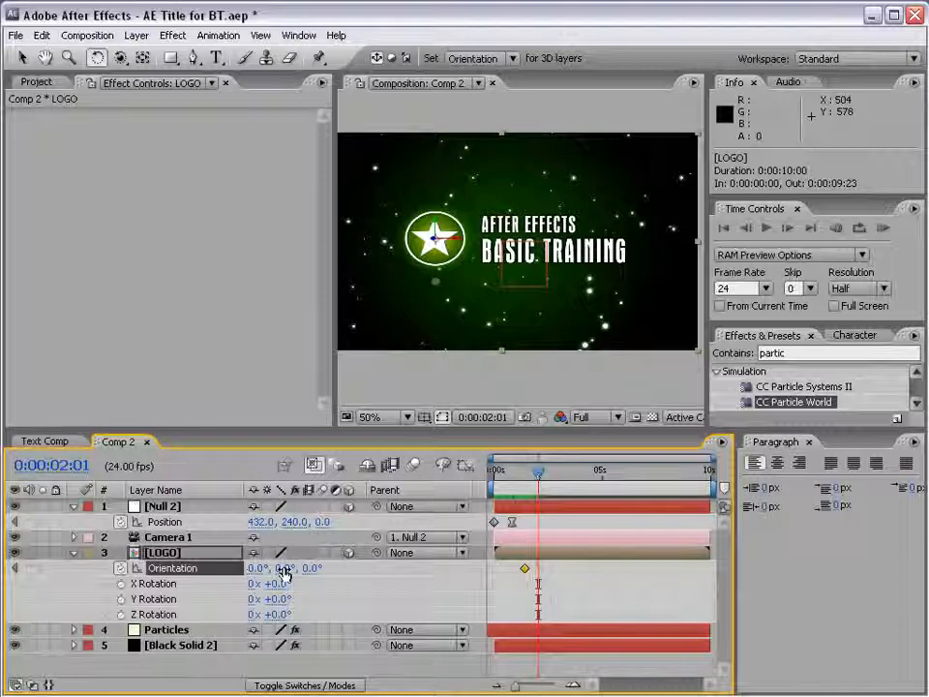
{"action": "left_click_drag", "start_coordinate": [305, 574], "coordinate": [346, 568]}
{"action": "left_click", "coordinate": [342, 568]}
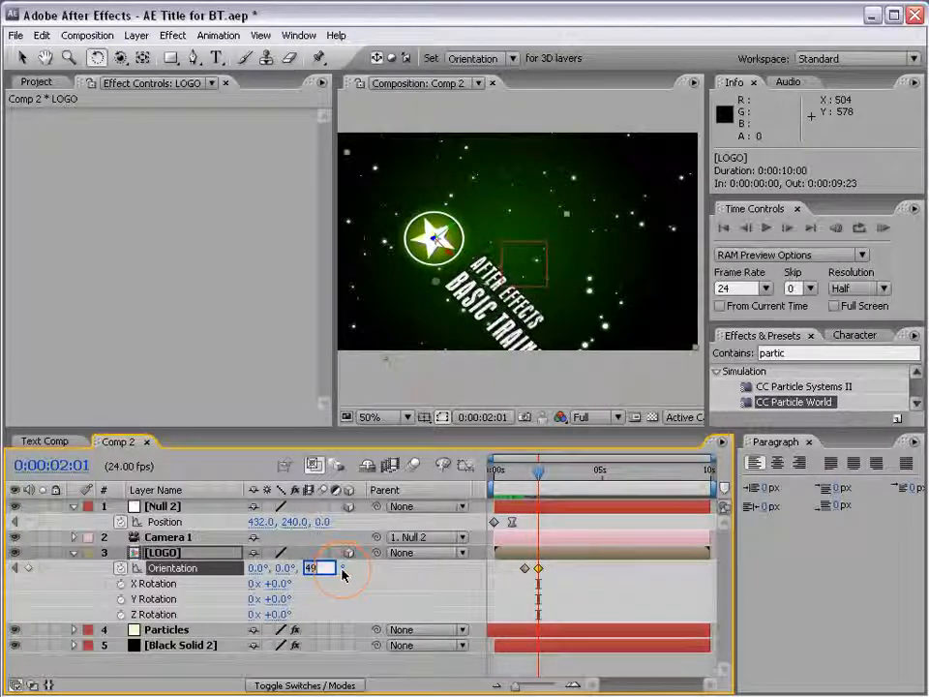
{"action": "type", "text": "90"}
{"action": "key", "text": "Return"}
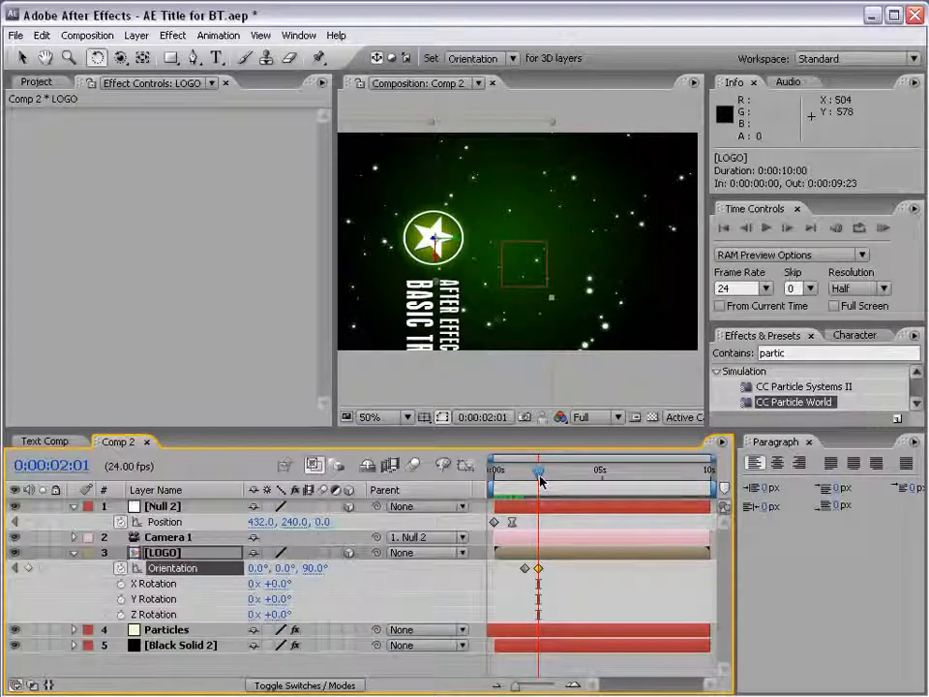
- Apply Easy Ease to both LOGO Orientation keyframes and scrub through the rotation
{"action": "mouse_move", "coordinate": [535, 481]}
{"action": "left_mouse_down"}
{"action": "mouse_move", "coordinate": [521, 481]}
{"action": "mouse_move", "coordinate": [535, 483]}
{"action": "left_mouse_up"}
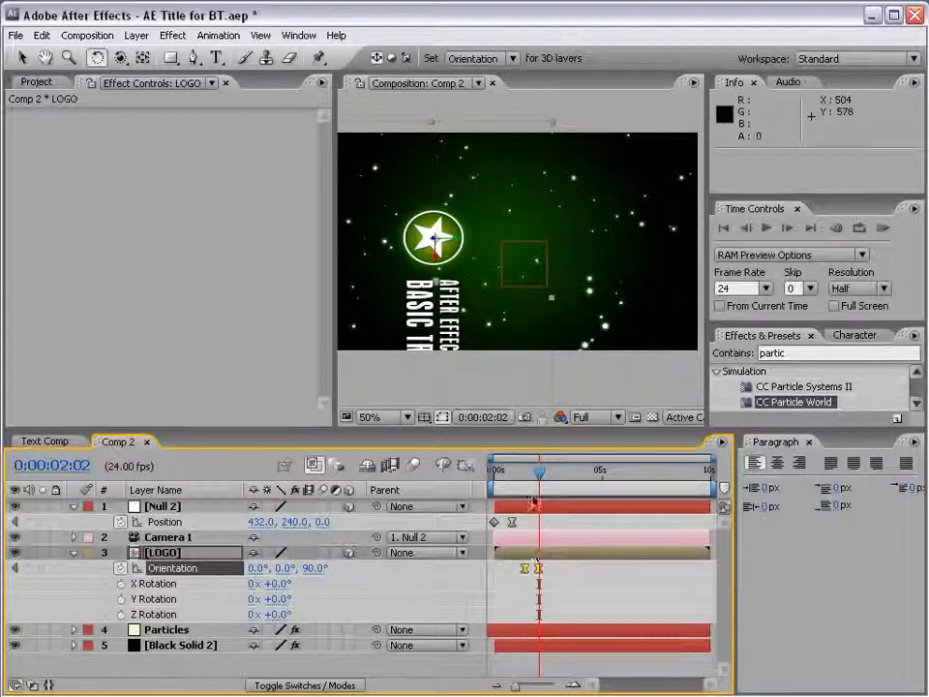
{"action": "mouse_move", "coordinate": [536, 472]}
{"action": "left_mouse_down"}
{"action": "mouse_move", "coordinate": [518, 472]}
{"action": "mouse_move", "coordinate": [542, 472]}
{"action": "left_mouse_up"}
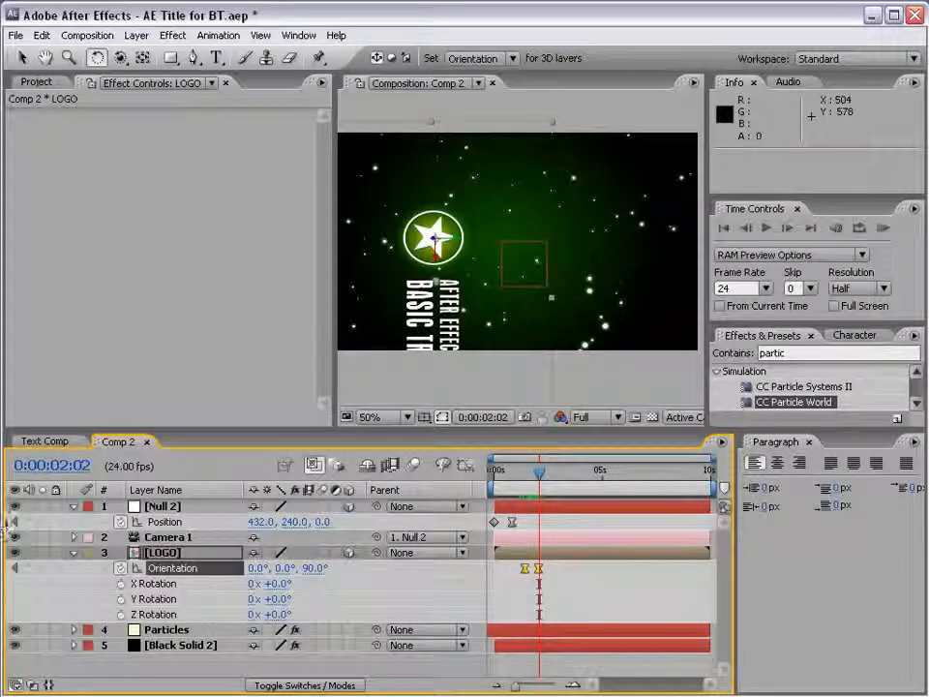
- Keyframe the Null 2 layer's current Position at 0:00:02:02 and set its Z position to 1414 at 0:00:02:16
{"action": "left_click", "coordinate": [163, 507]}
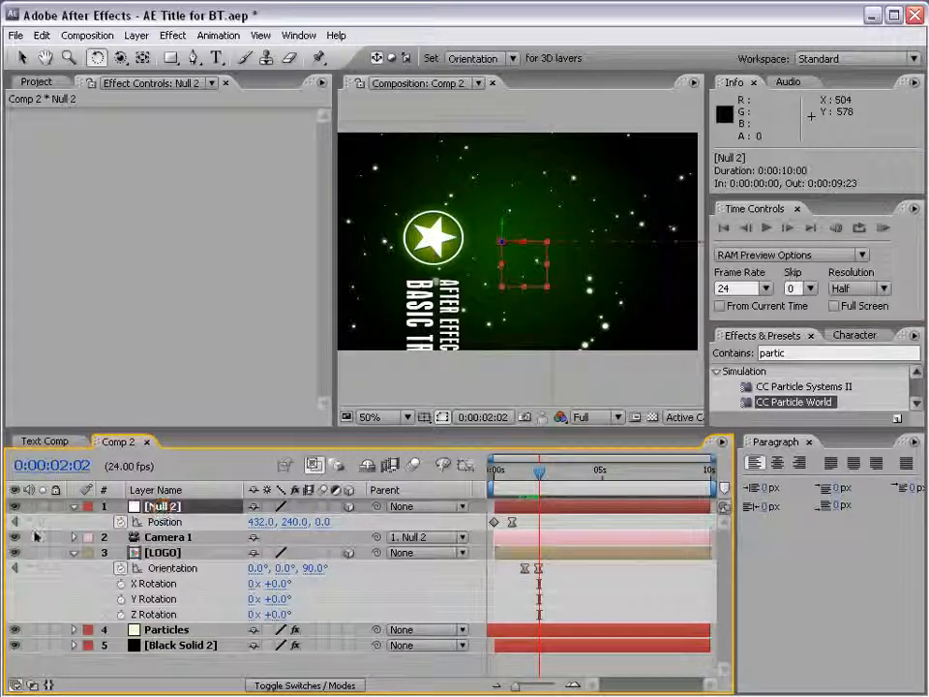
{"action": "left_click", "coordinate": [29, 523]}
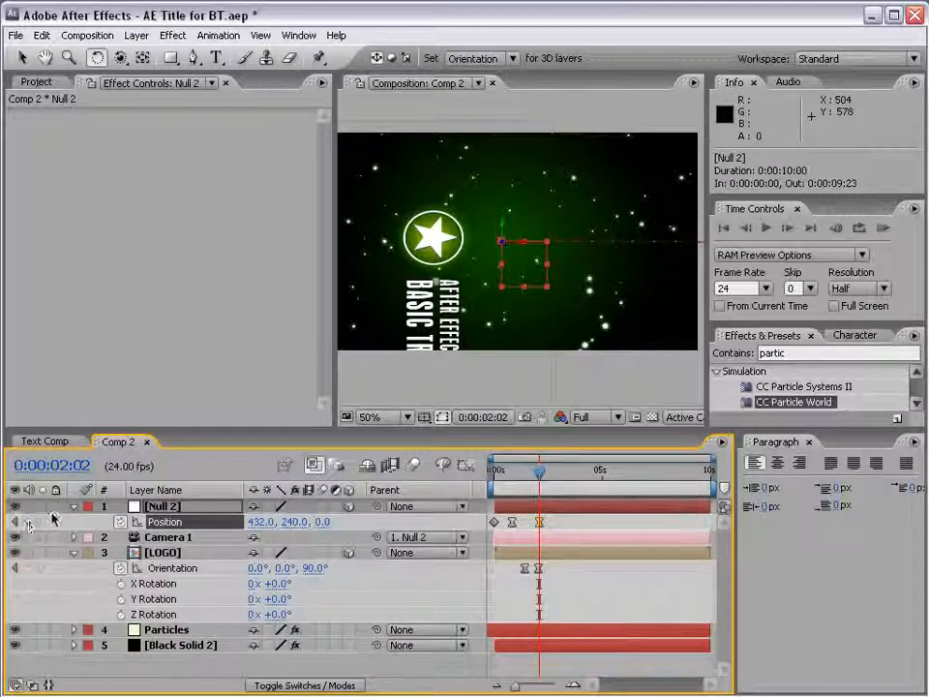
{"action": "left_click_drag", "start_coordinate": [540, 472], "coordinate": [553, 474]}
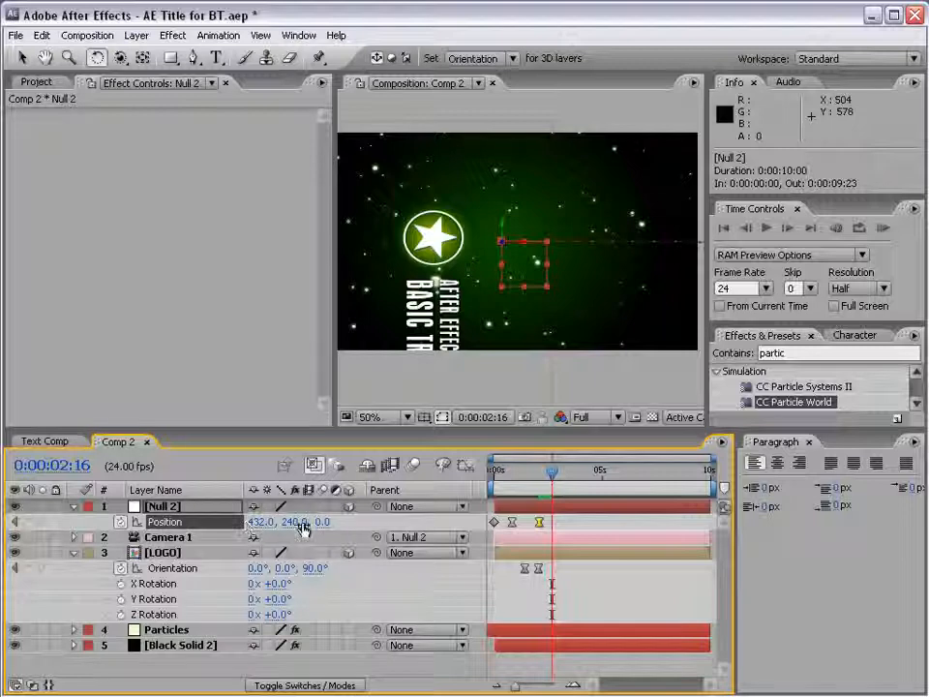
{"action": "left_click_drag", "start_coordinate": [325, 522], "coordinate": [714, 521]}
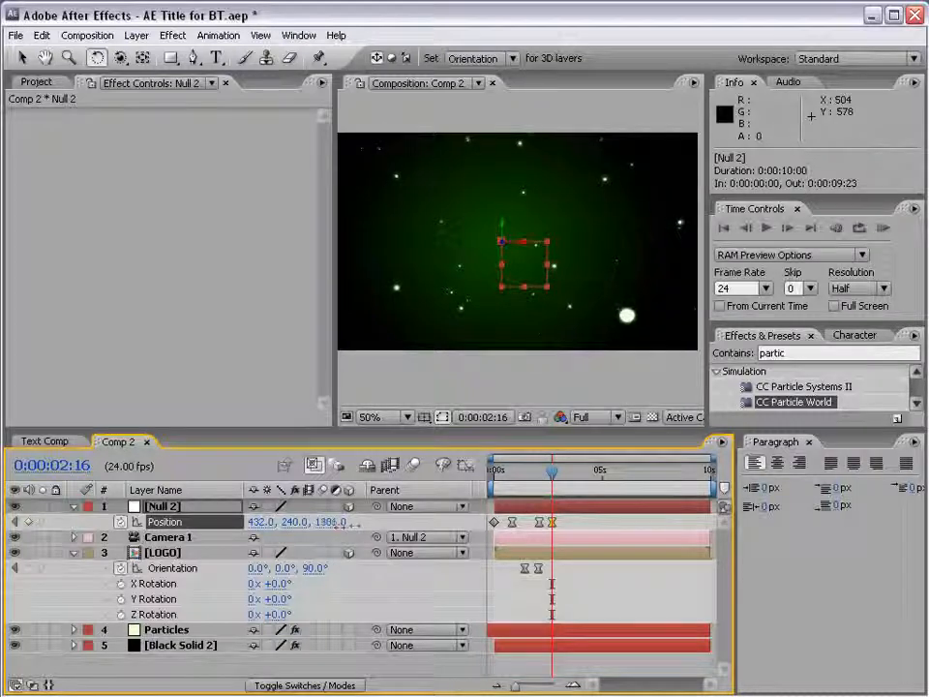
- Scrub the timeline between the start and 0:00:02:16 to review the camera sweep and forward push
{"action": "left_click", "coordinate": [491, 472]}
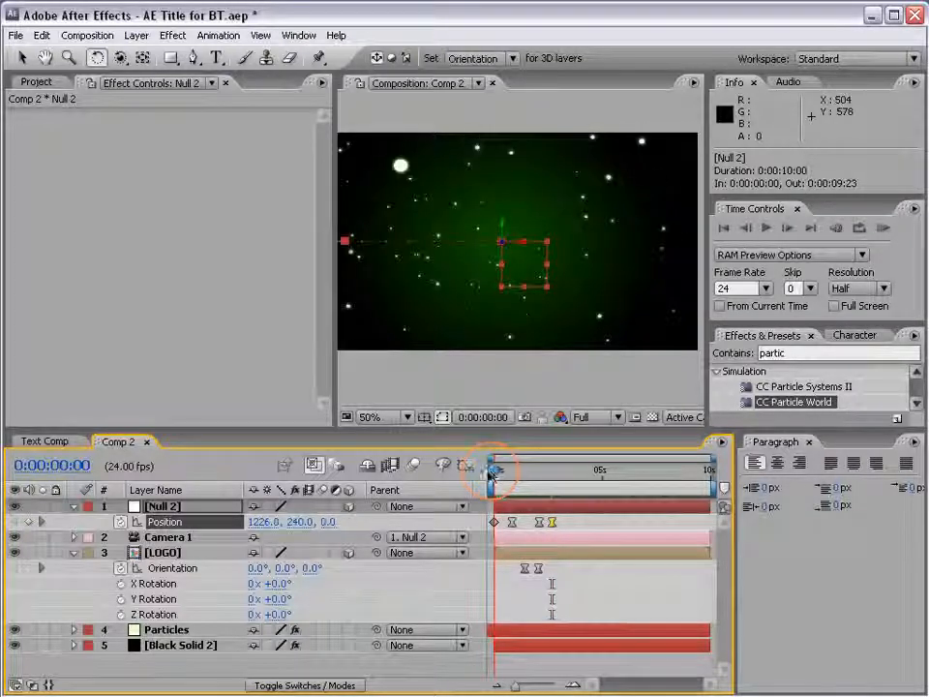
{"action": "left_click_drag", "start_coordinate": [491, 471], "coordinate": [553, 473]}
{"action": "mouse_move", "coordinate": [538, 473]}
{"action": "left_mouse_down"}
{"action": "mouse_move", "coordinate": [498, 473]}
{"action": "mouse_move", "coordinate": [553, 472]}
{"action": "left_mouse_up"}
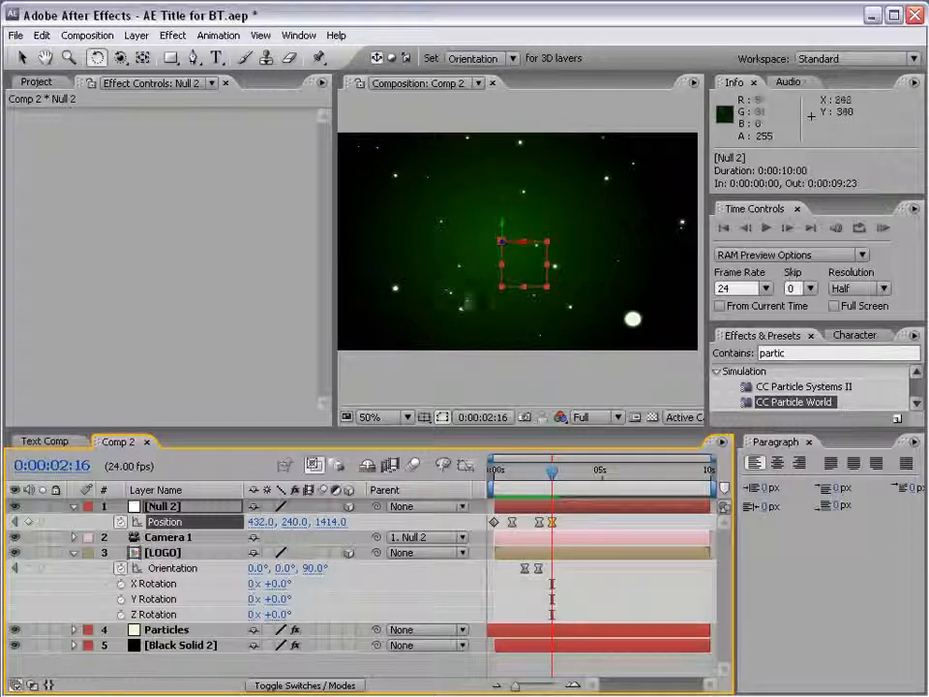
{"action": "left_click", "coordinate": [541, 474]}
{"action": "left_click_drag", "start_coordinate": [540, 475], "coordinate": [512, 474]}
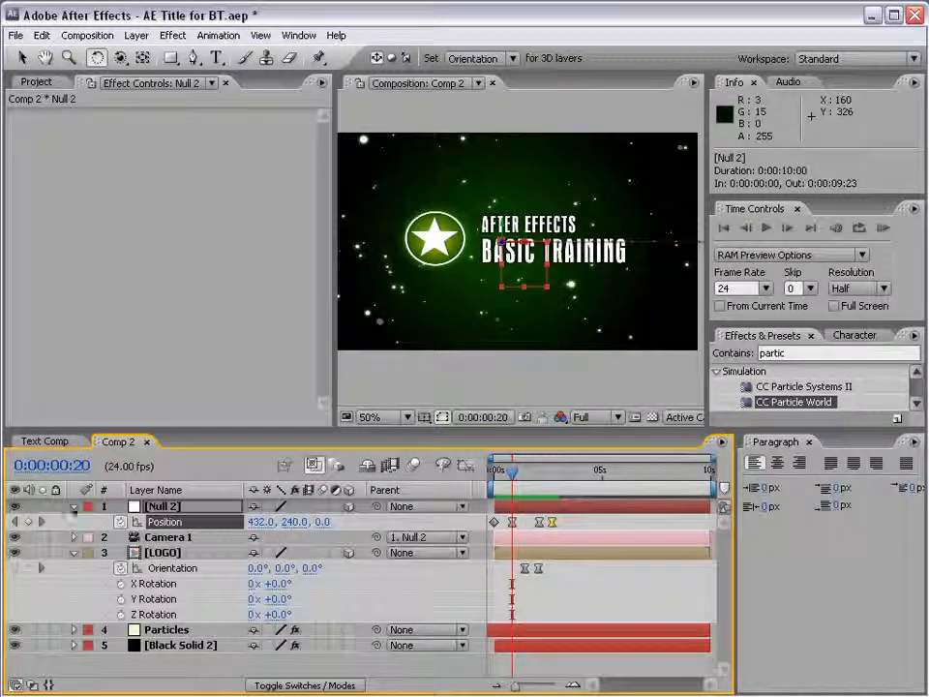
- Collapse the expanded layer properties in Comp 2 and return to the Selection tool
{"action": "left_click", "coordinate": [74, 506]}
{"action": "left_click", "coordinate": [73, 537]}
{"action": "left_click", "coordinate": [112, 638]}
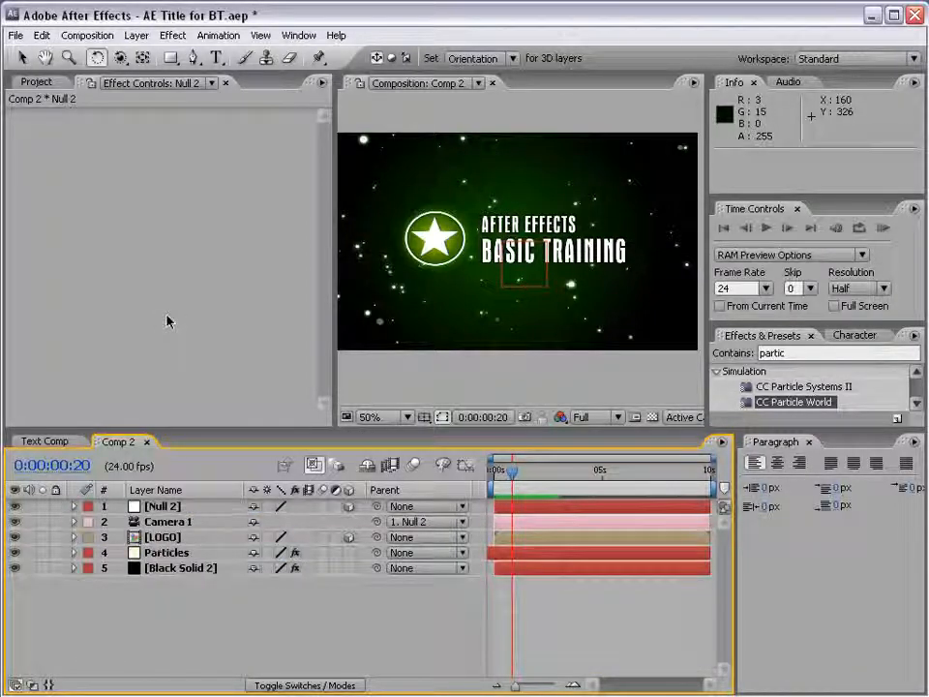
{"action": "key", "text": "v"}
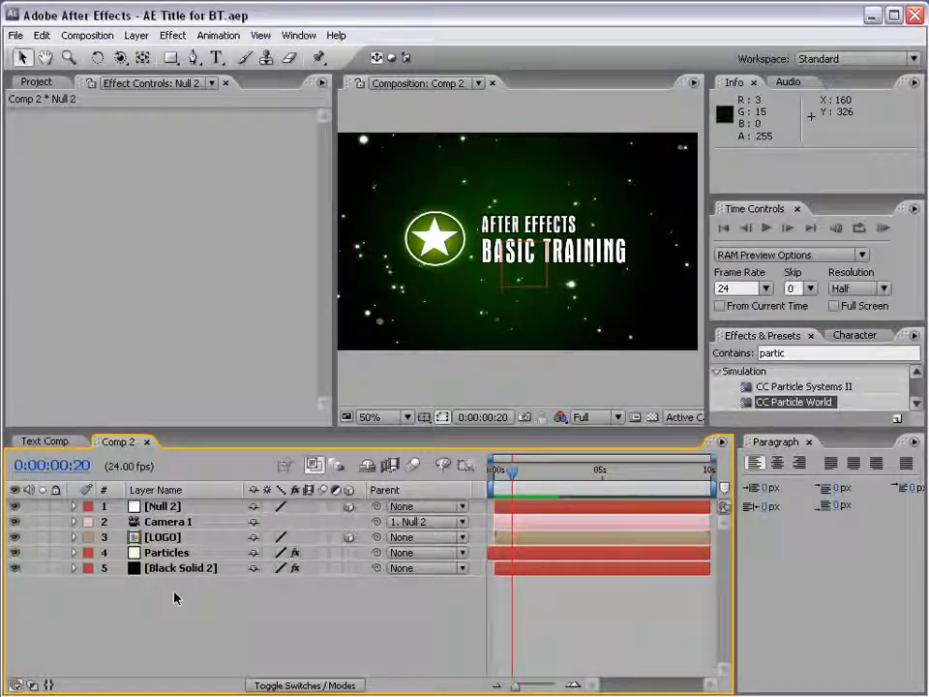
- Open the LOGO composition and copy its AFTER EFFECTS text layer
{"action": "left_click", "coordinate": [156, 537]}
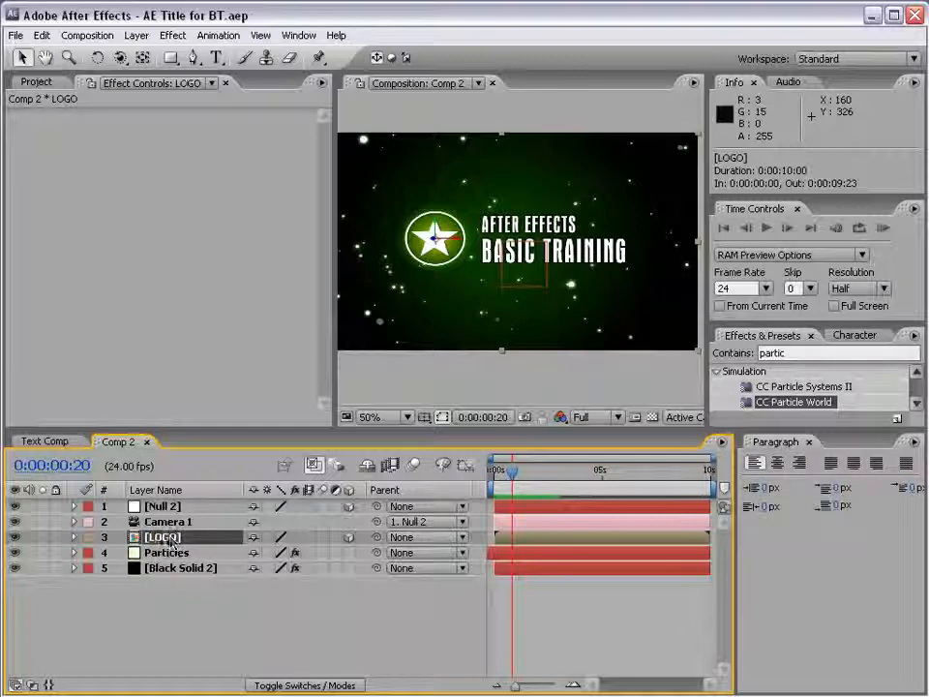
{"action": "double_click", "coordinate": [157, 537]}
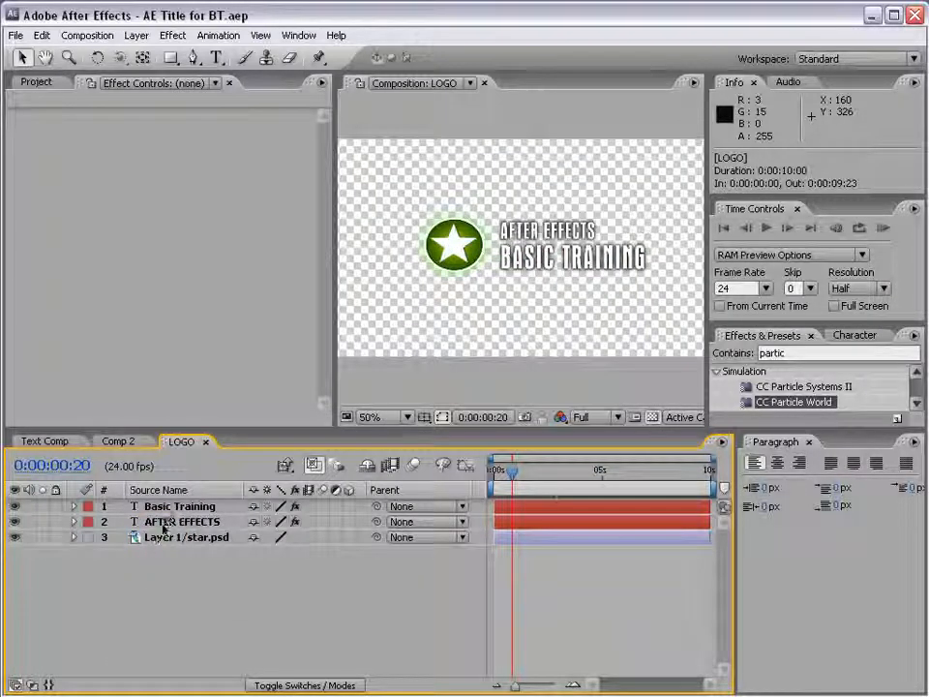
{"action": "left_click", "coordinate": [160, 522]}
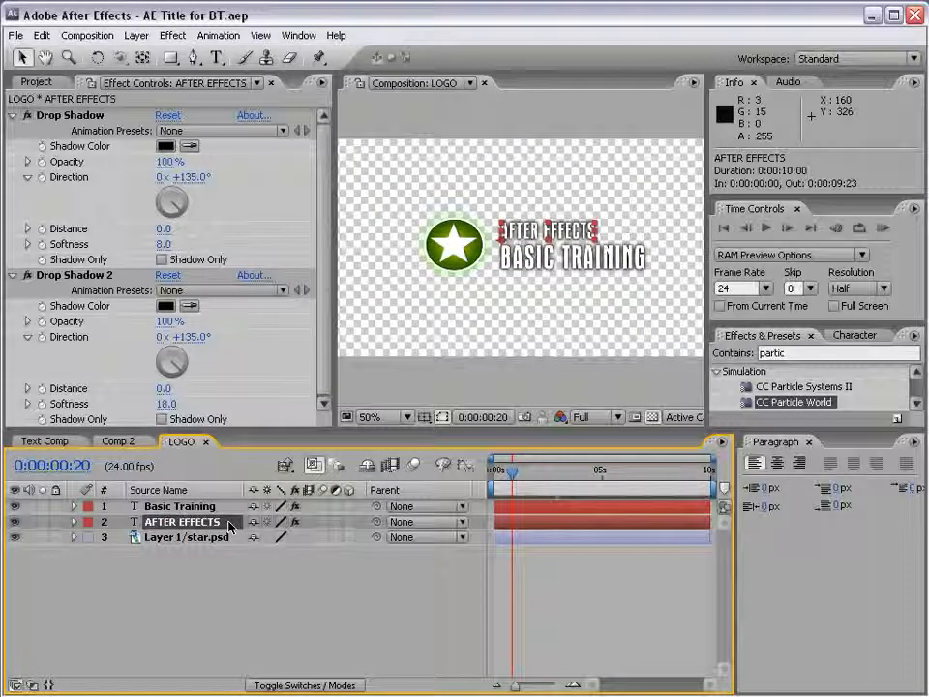
{"action": "key", "text": "ctrl+c"}
{"action": "left_click", "coordinate": [42, 36]}
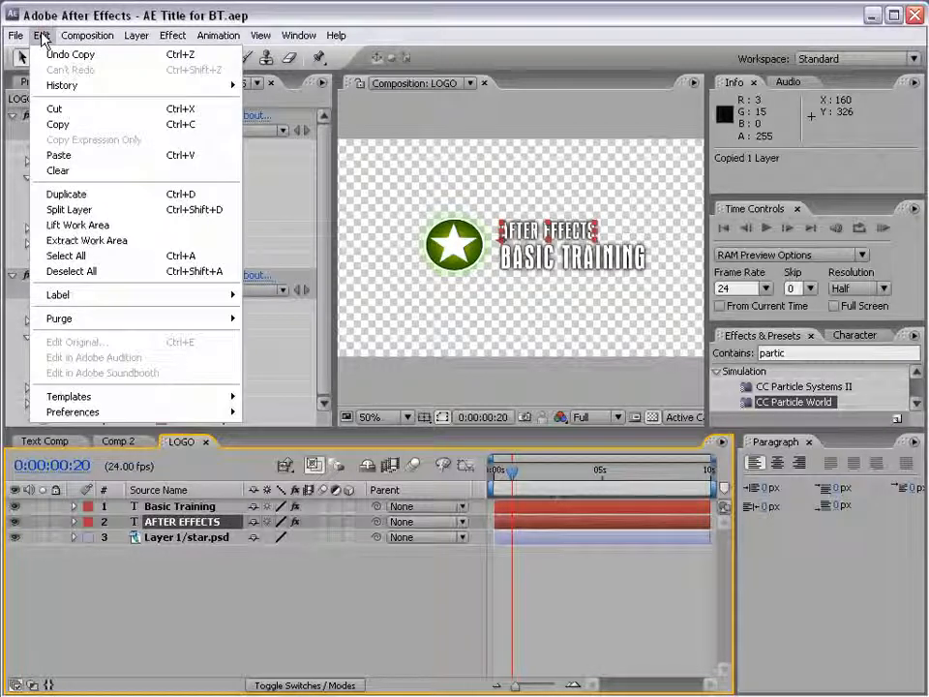
{"action": "left_click", "coordinate": [92, 126]}
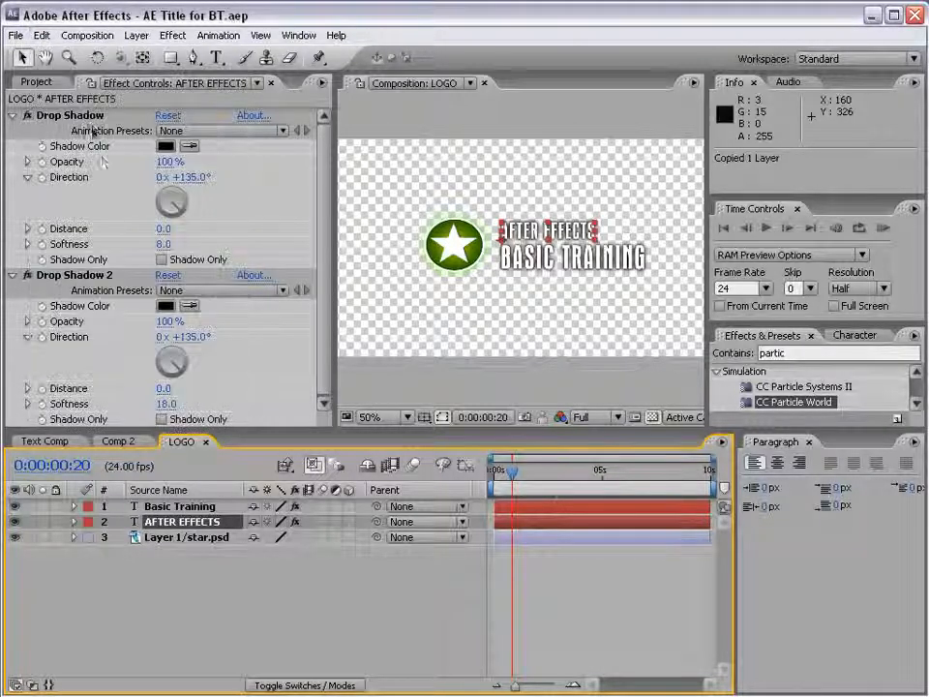
- Paste the AFTER EFFECTS text layer into Comp 2, raise it to Y 137, and move it to the top of the layer stack
{"action": "left_click", "coordinate": [118, 441]}
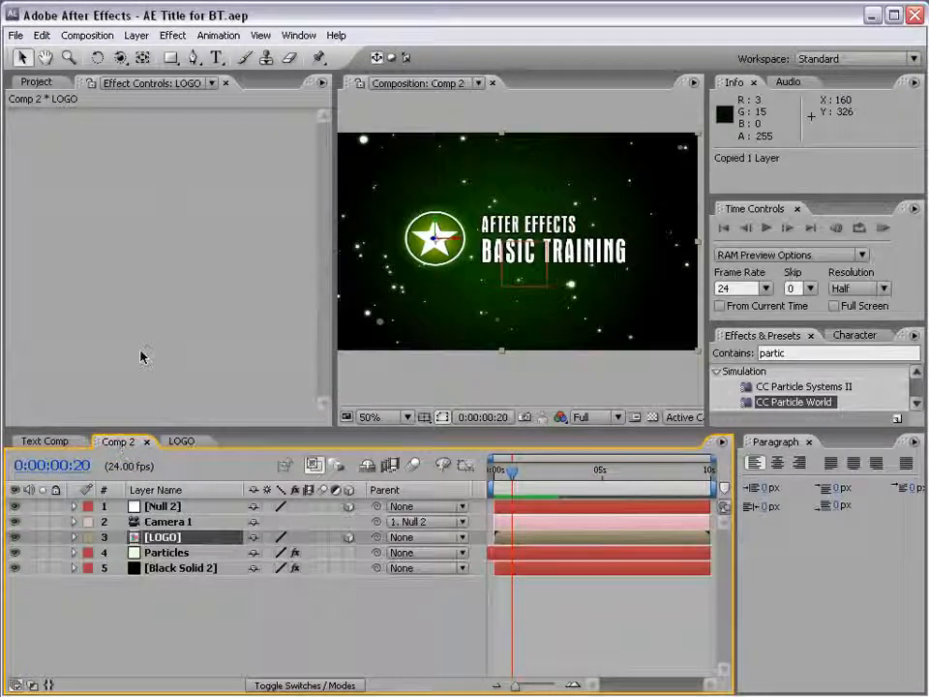
{"action": "left_click", "coordinate": [42, 36]}
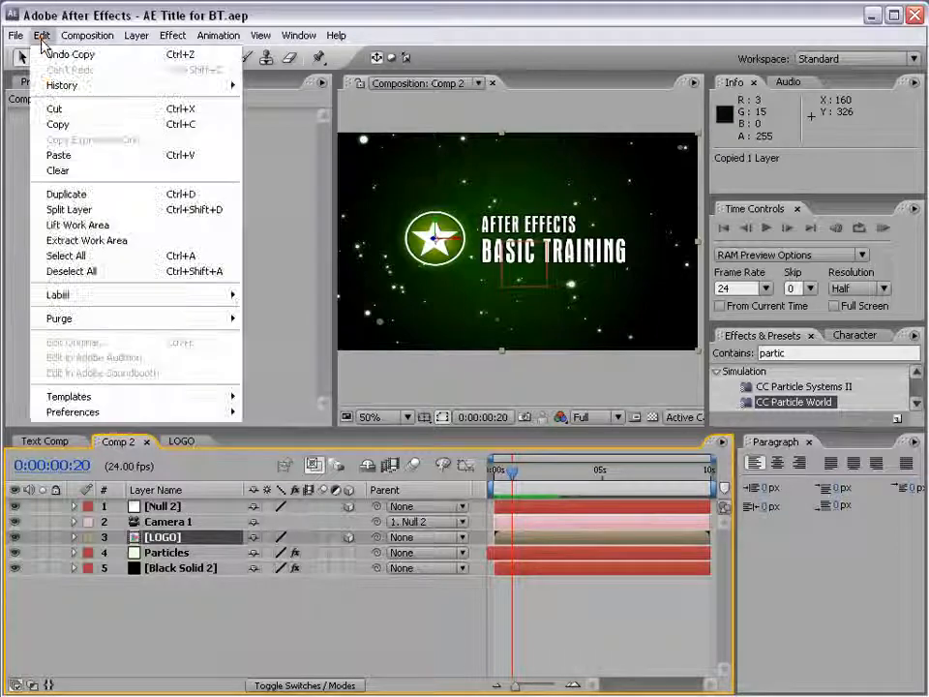
{"action": "left_click", "coordinate": [93, 155]}
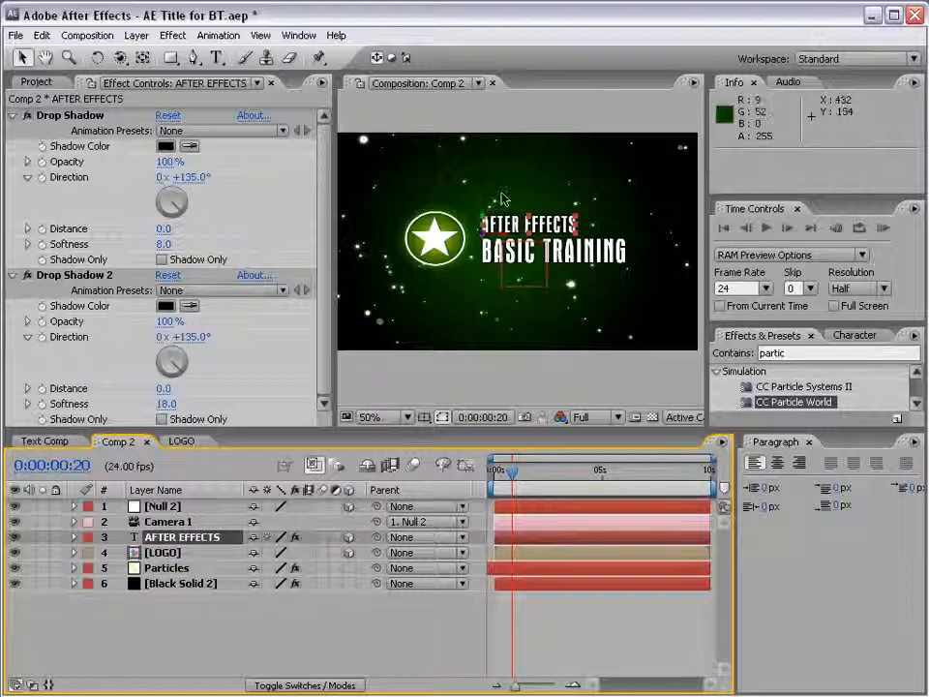
{"action": "left_click_drag", "start_coordinate": [489, 230], "coordinate": [489, 188]}
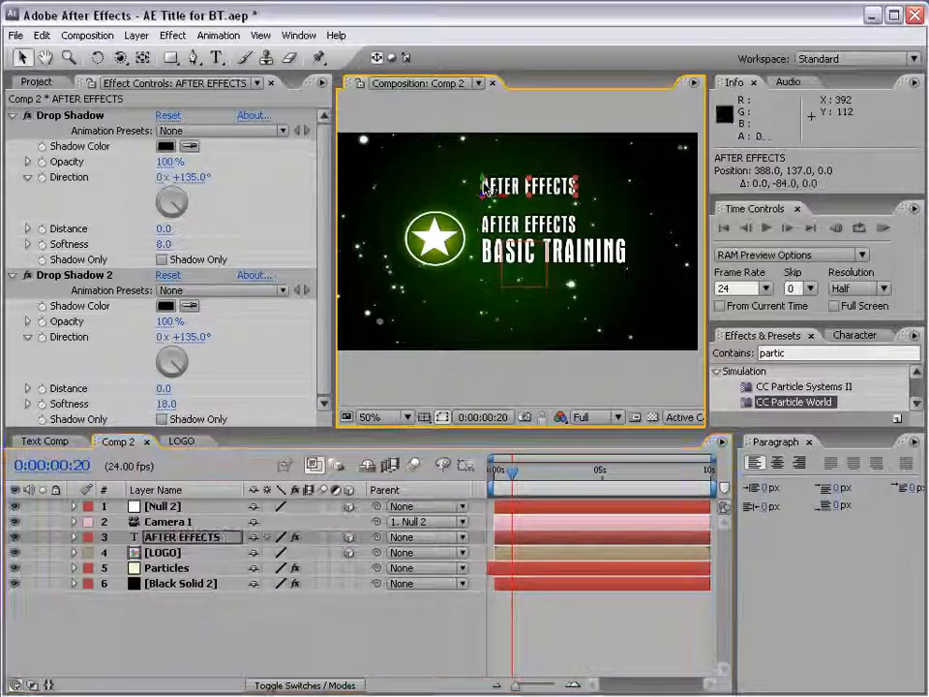
{"action": "left_click_drag", "start_coordinate": [179, 537], "coordinate": [169, 511]}
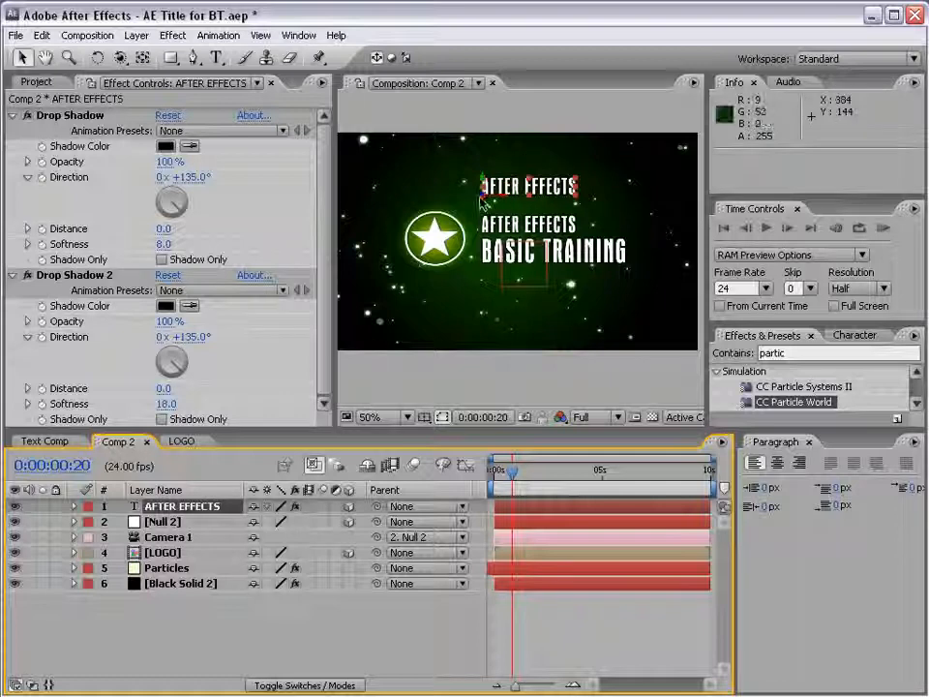
- Push the pasted AFTER EFFECTS text back in depth to about Z 2067 and raise it to Y 62
{"action": "scroll", "coordinate": [489, 194], "scroll_direction": "up", "scroll_amount": 2}
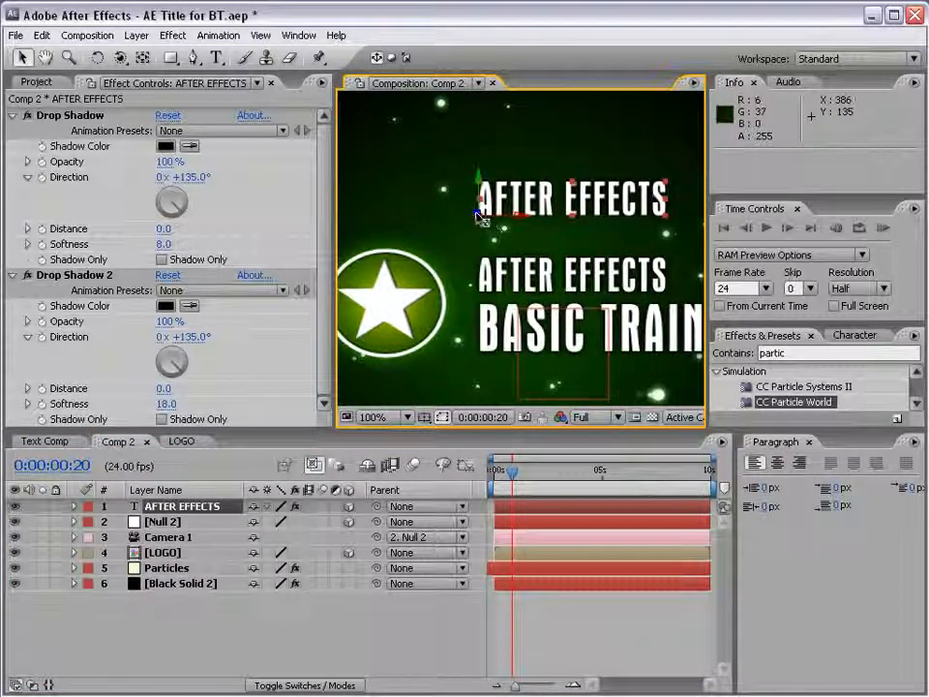
{"action": "left_click_drag", "start_coordinate": [479, 218], "coordinate": [514, 407]}
{"action": "left_click_drag", "start_coordinate": [504, 230], "coordinate": [503, 172]}
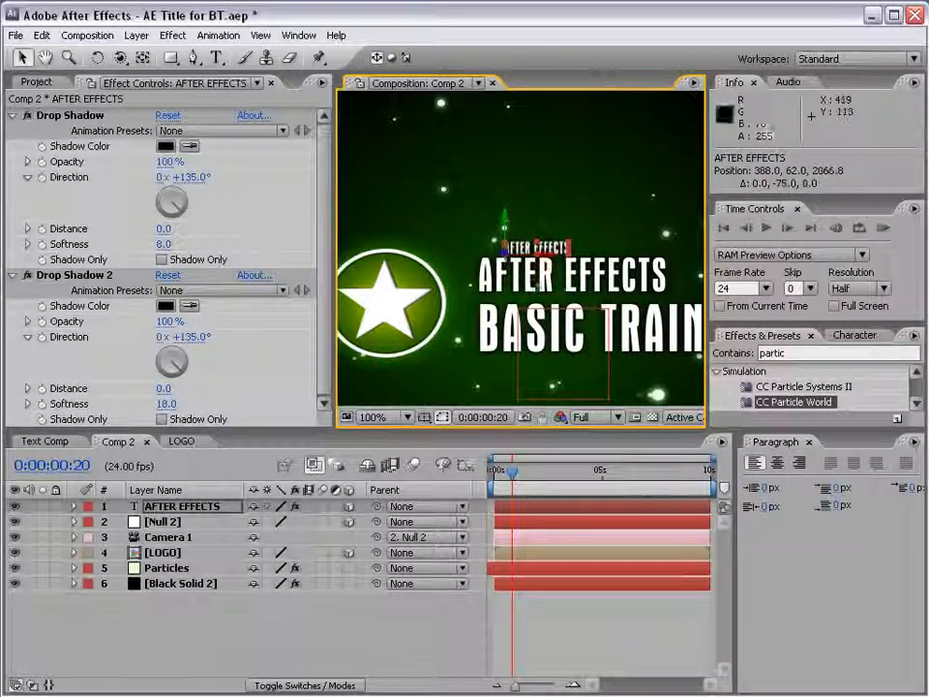
{"action": "key", "text": "comma"}
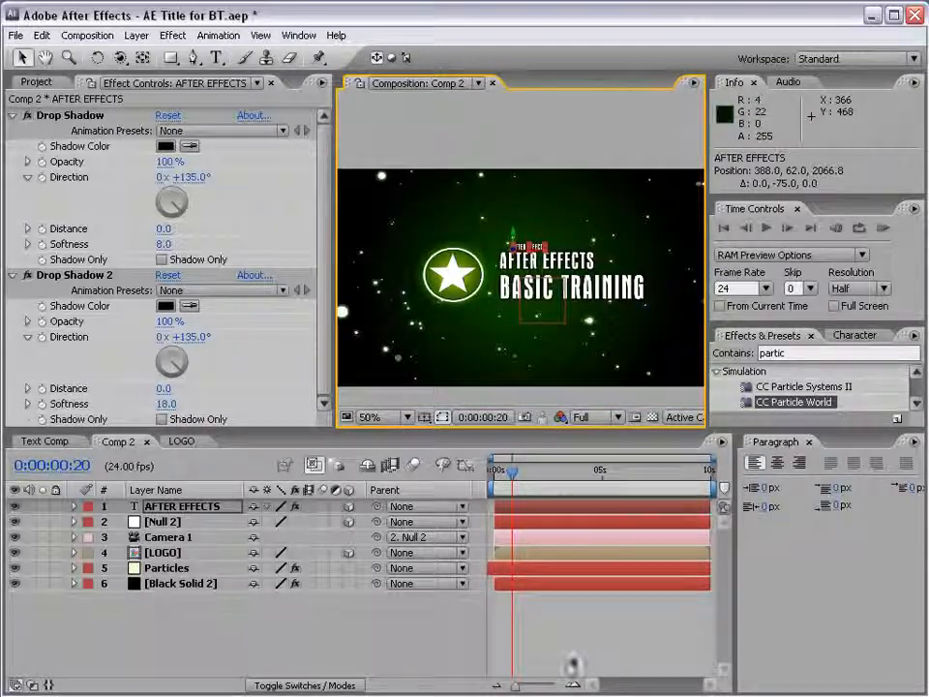
- At 0:00:02:21, lower the AFTER EFFECTS text to Y 284 and display the Title/Action Safe guides
{"action": "left_click_drag", "start_coordinate": [512, 471], "coordinate": [557, 472]}
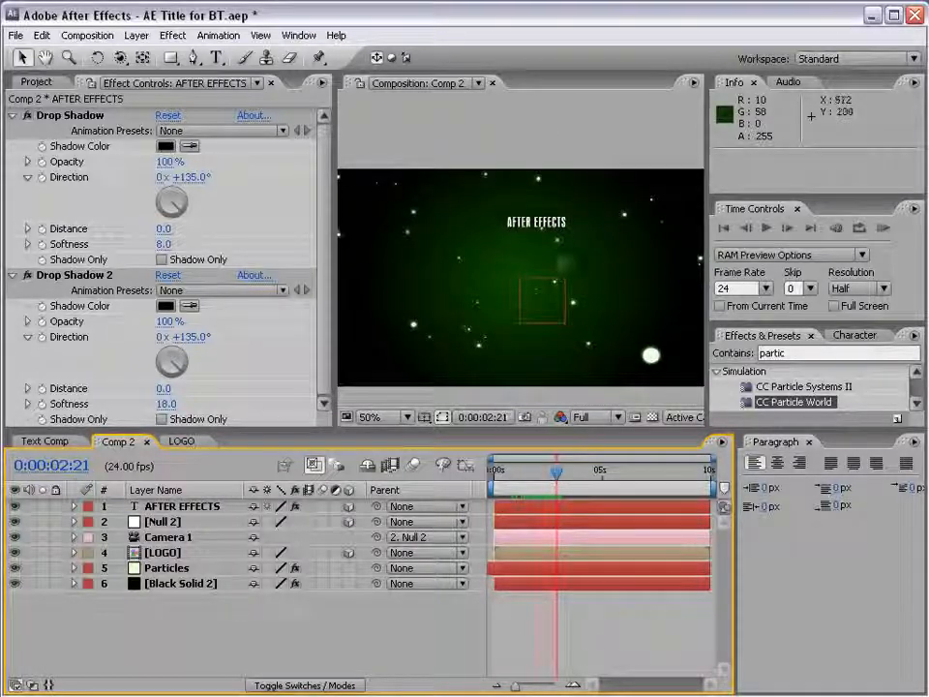
{"action": "left_click", "coordinate": [509, 217]}
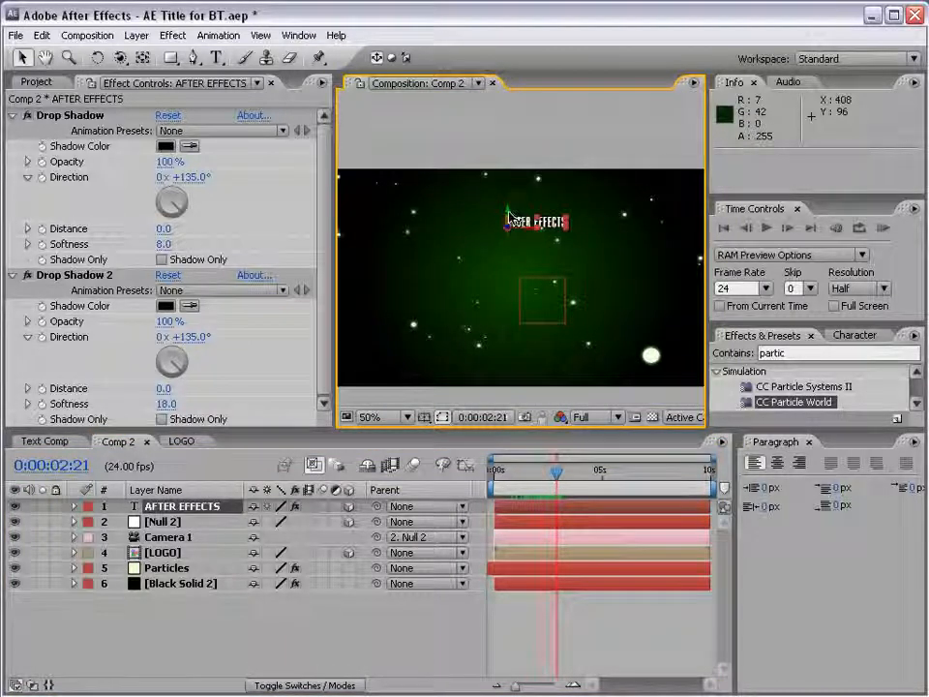
{"action": "left_click_drag", "start_coordinate": [509, 216], "coordinate": [456, 319]}
{"action": "left_click", "coordinate": [424, 417]}
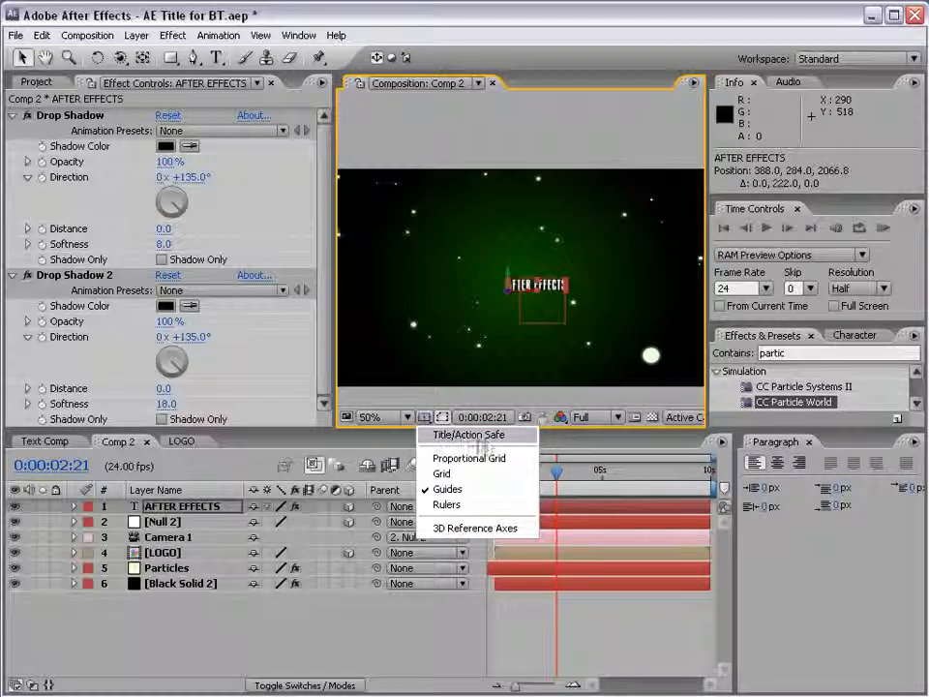
{"action": "left_click", "coordinate": [480, 435]}
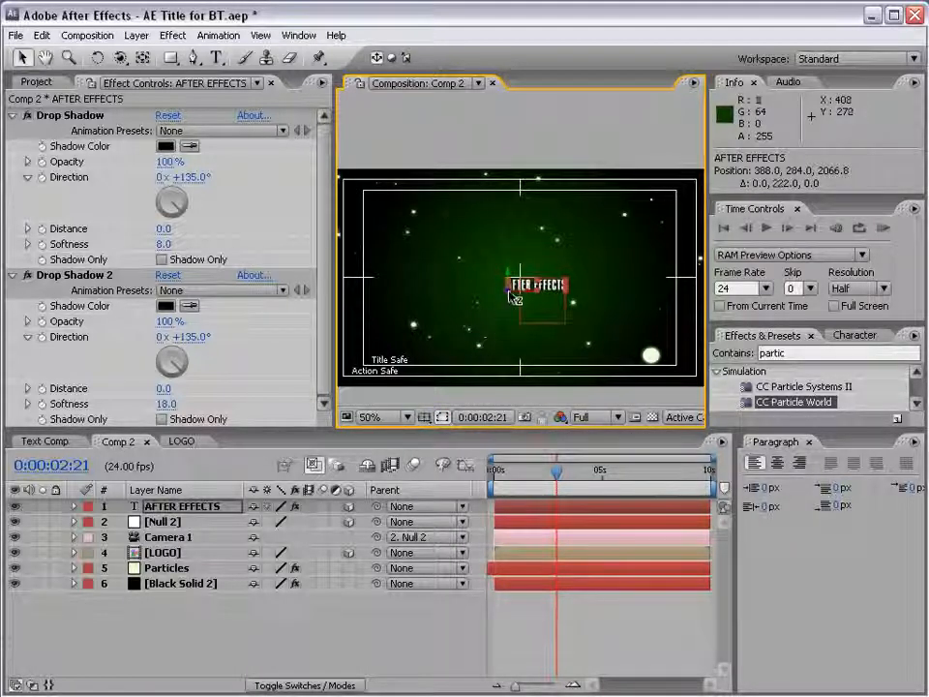
- Centre the AFTER EFFECTS text in the frame at about 343, 256, 1167 and hide the Title/Action Safe guides
{"action": "left_click_drag", "start_coordinate": [501, 290], "coordinate": [527, 284]}
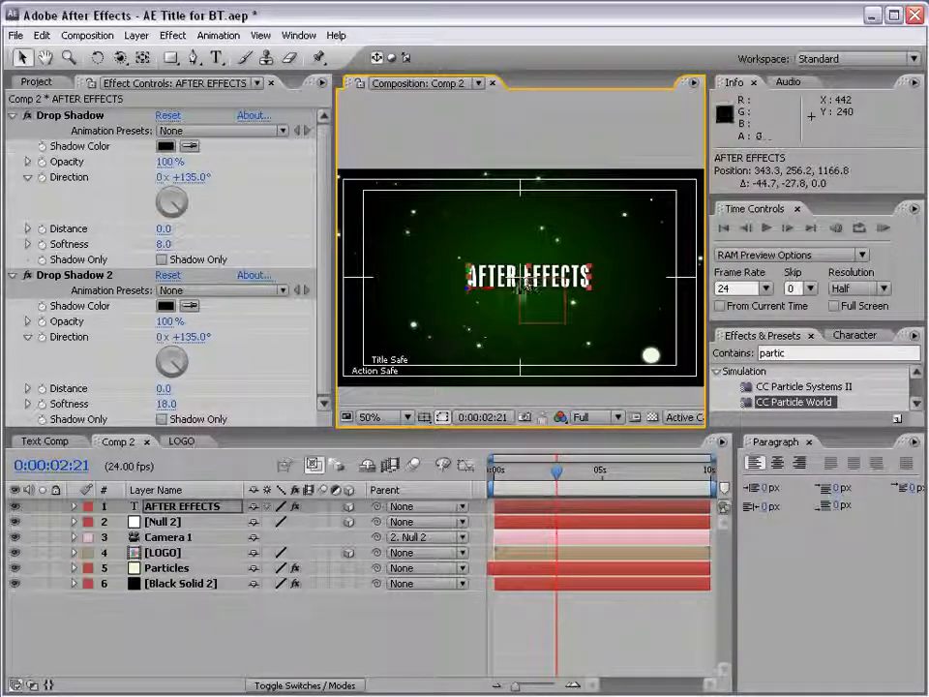
{"action": "left_click", "coordinate": [422, 417]}
{"action": "left_click", "coordinate": [444, 433]}
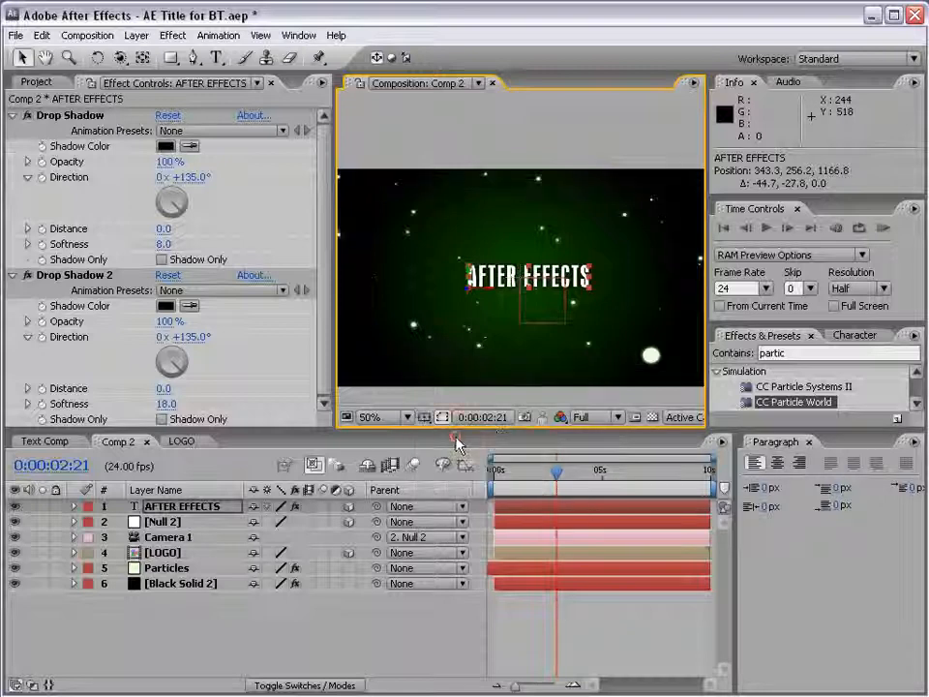
{"action": "left_click", "coordinate": [601, 626]}
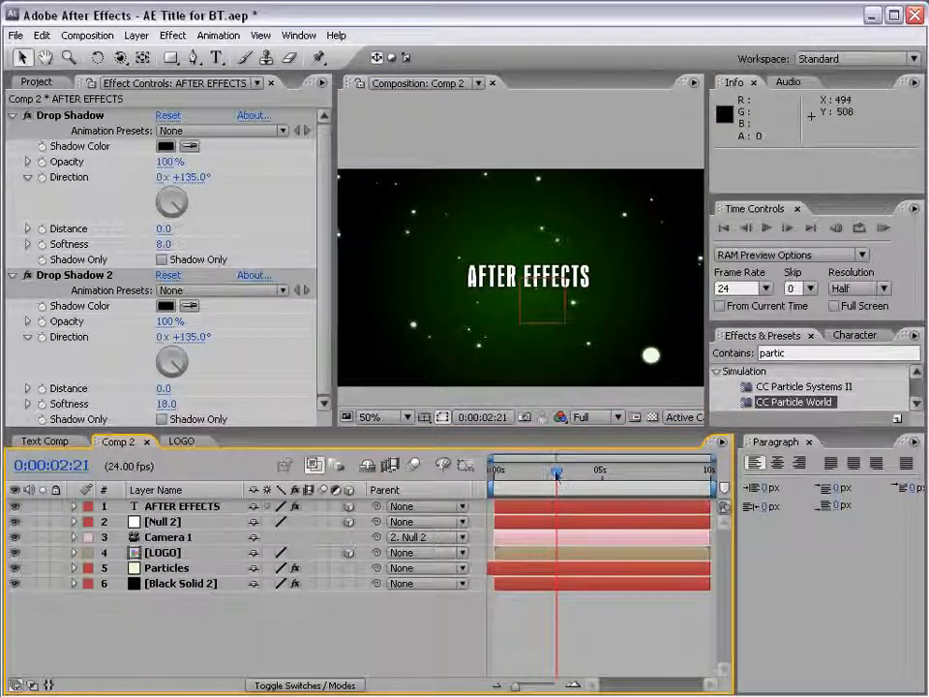
- Examine how the distant AFTER EFFECTS text overlaps the logo title between 0:00:01:03 and 0:00:02:03
{"action": "left_click_drag", "start_coordinate": [557, 473], "coordinate": [518, 477]}
{"action": "scroll", "coordinate": [520, 310], "scroll_direction": "up", "scroll_amount": 2}
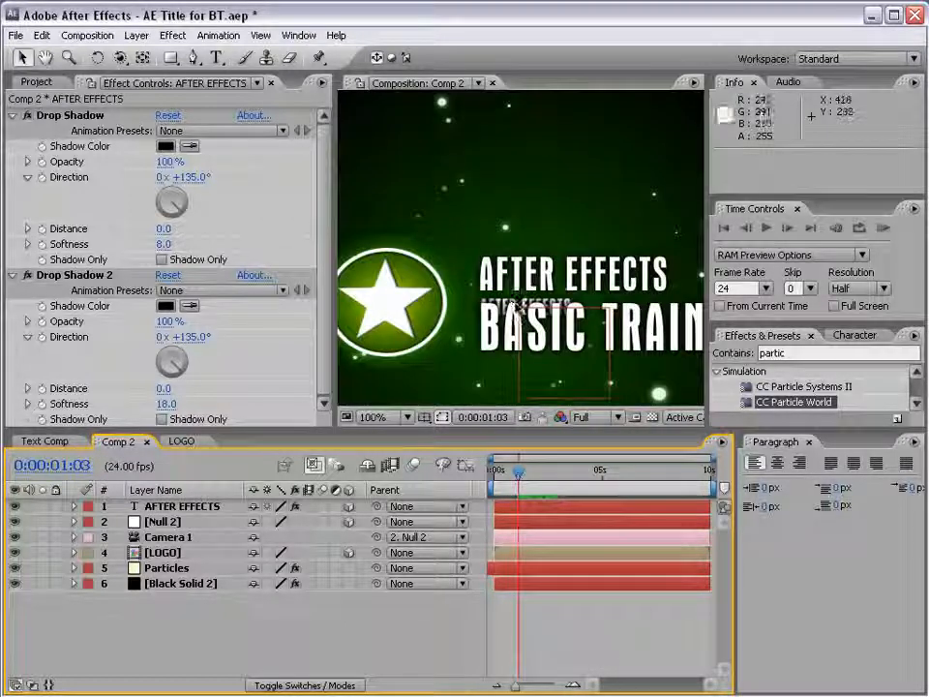
{"action": "left_click_drag", "start_coordinate": [519, 474], "coordinate": [541, 476]}
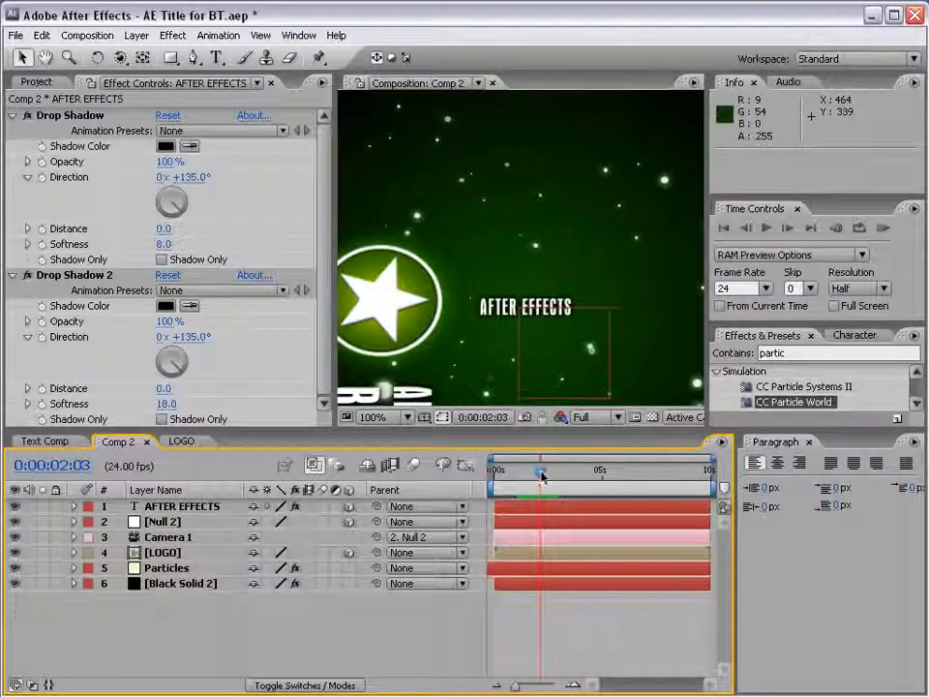
- At 0:00:02:03, reveal Null 2's position keyframes and start keyframing the AFTER EFFECTS text's opacity at 0%
{"action": "left_click", "coordinate": [167, 524]}
{"action": "key", "text": "p"}
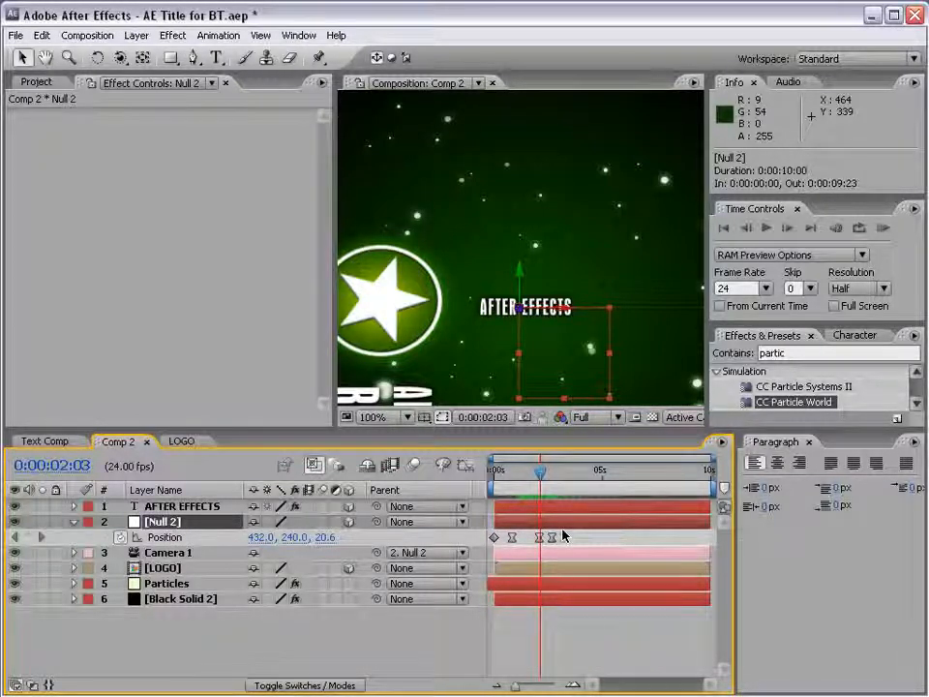
{"action": "key", "text": "equal"}
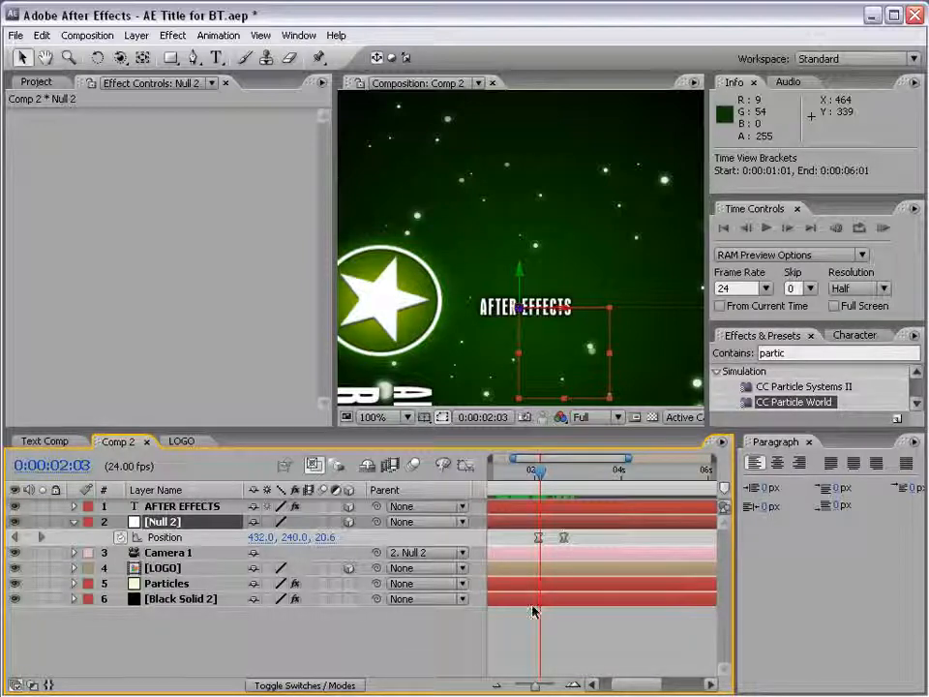
{"action": "left_click", "coordinate": [159, 506]}
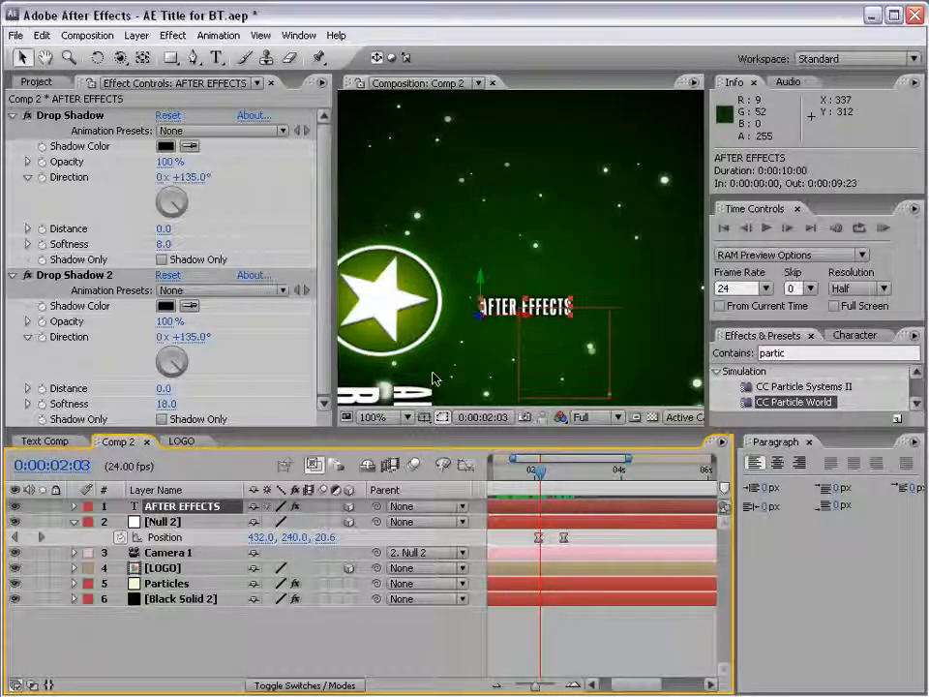
{"action": "key", "text": "t"}
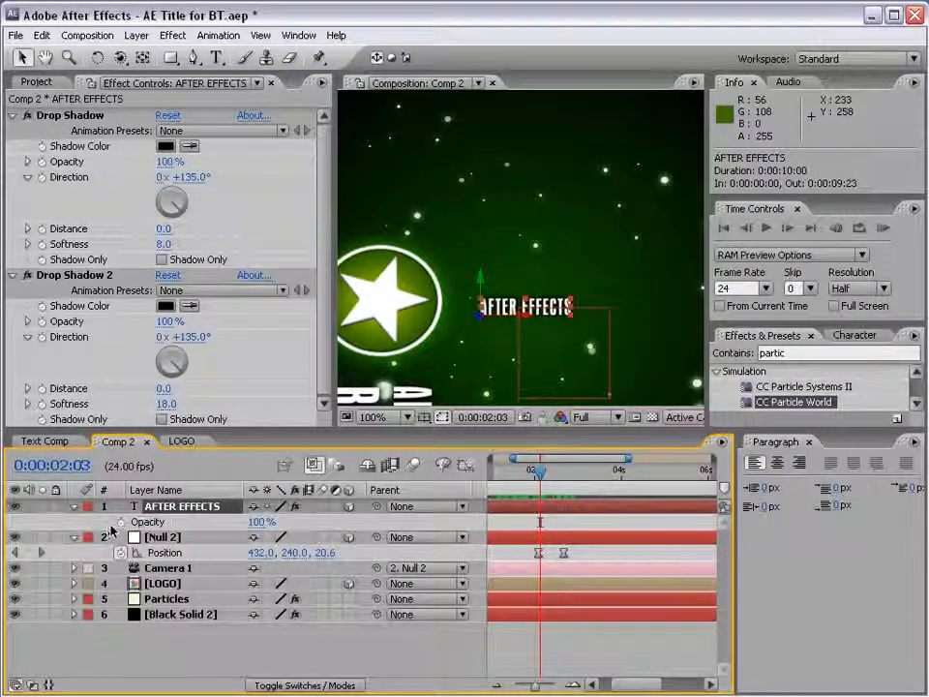
{"action": "left_click", "coordinate": [120, 522]}
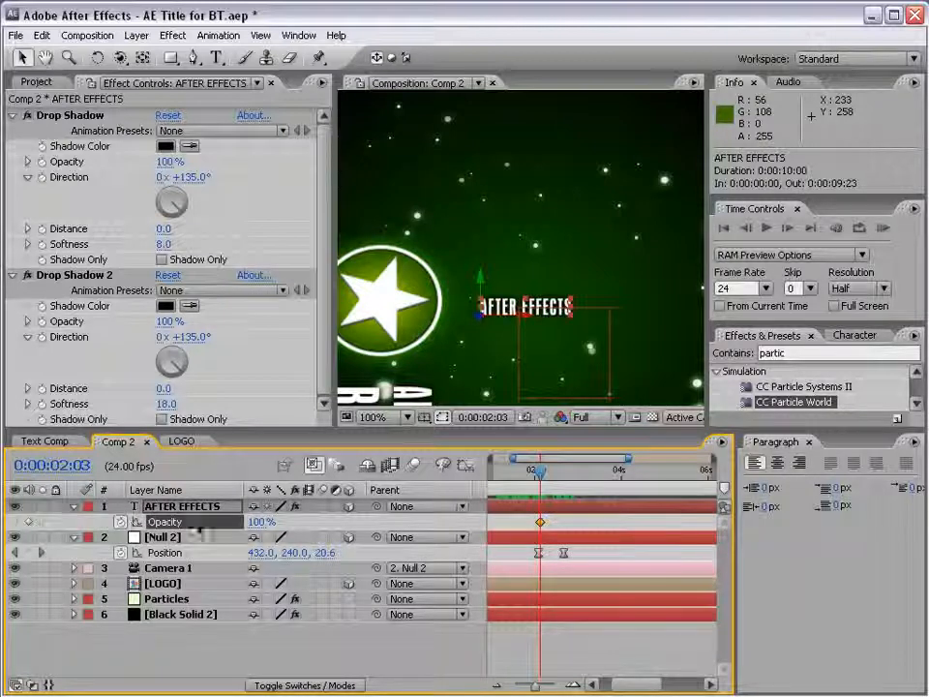
{"action": "left_click", "coordinate": [258, 524]}
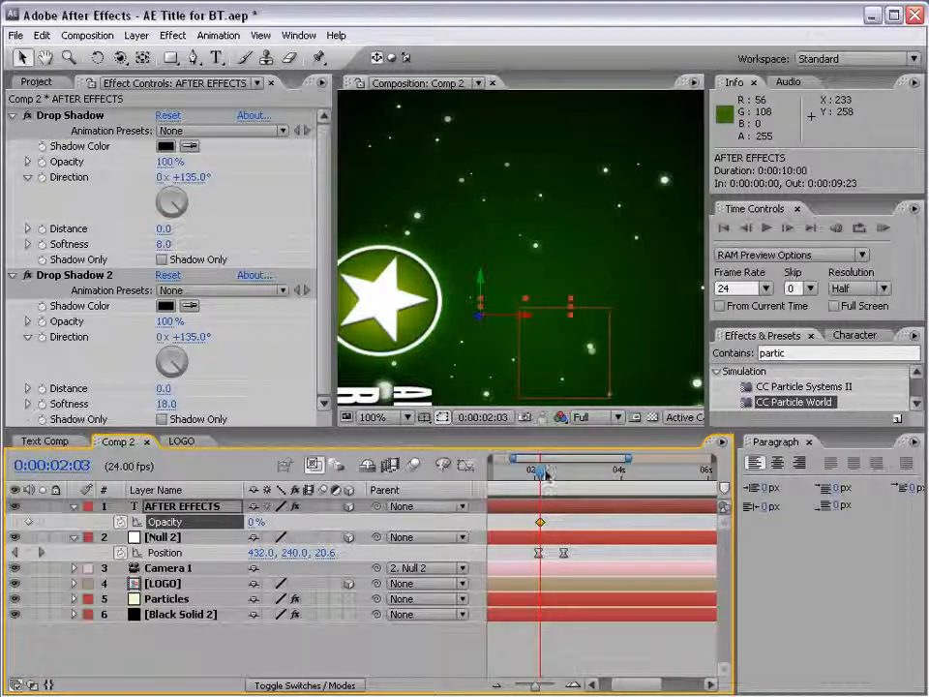
- At 0:00:02:16, on Null 2's last position keyframe, set the AFTER EFFECTS text's opacity to 100%
{"action": "left_click_drag", "start_coordinate": [541, 471], "coordinate": [564, 471]}
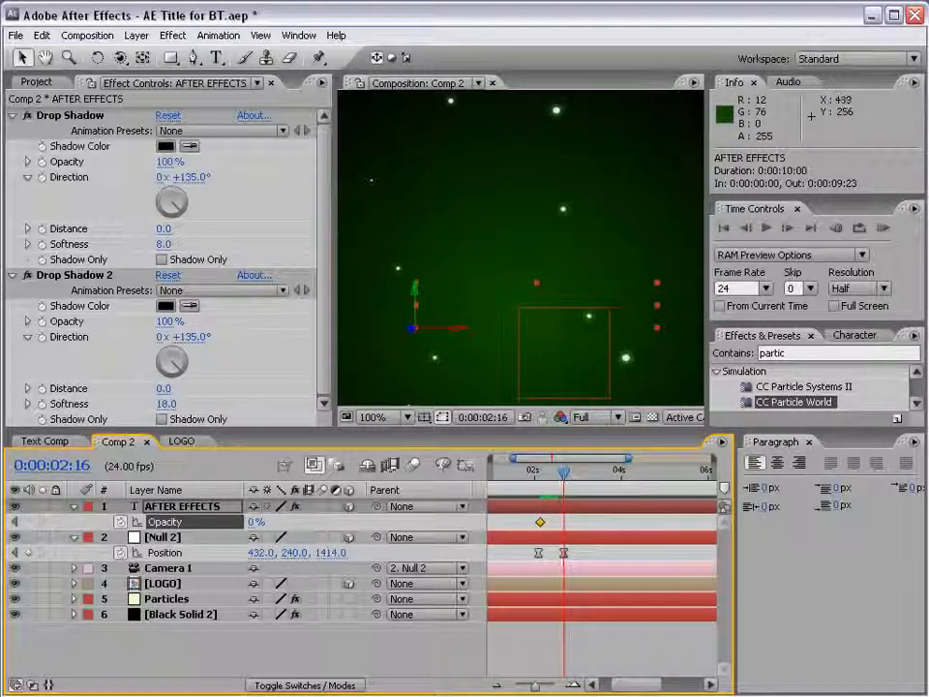
{"action": "left_click_drag", "start_coordinate": [253, 521], "coordinate": [343, 522]}
{"action": "scroll", "coordinate": [516, 303], "scroll_direction": "down", "scroll_amount": 2}
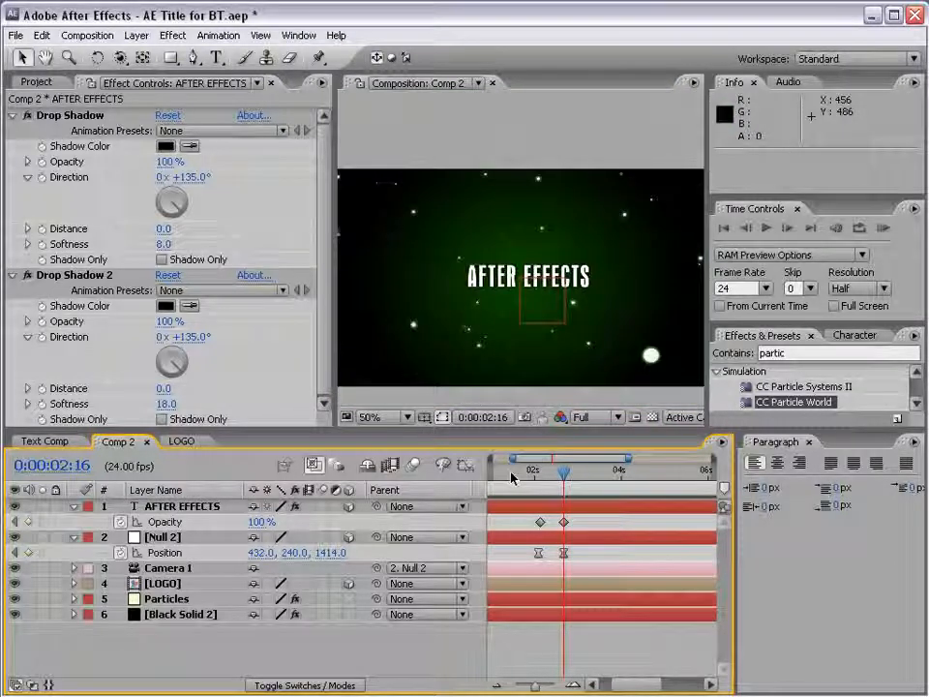
{"action": "key", "text": "minus"}
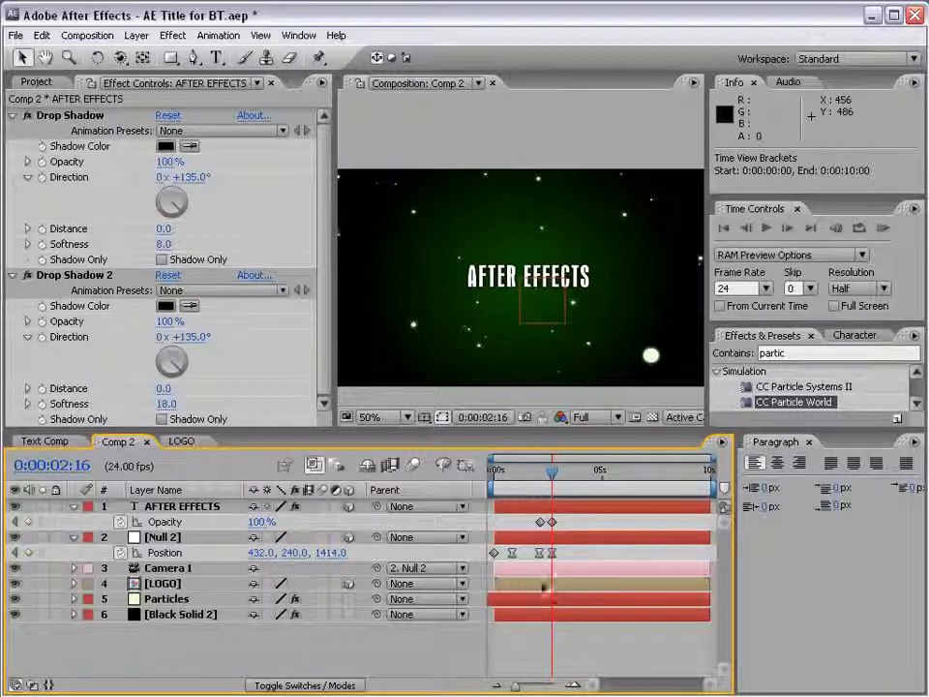
- Try trimming the LOGO layer's end to 0:00:07:04 and shifting the layer in time, and undo these changes
{"action": "left_click_drag", "start_coordinate": [496, 584], "coordinate": [538, 585]}
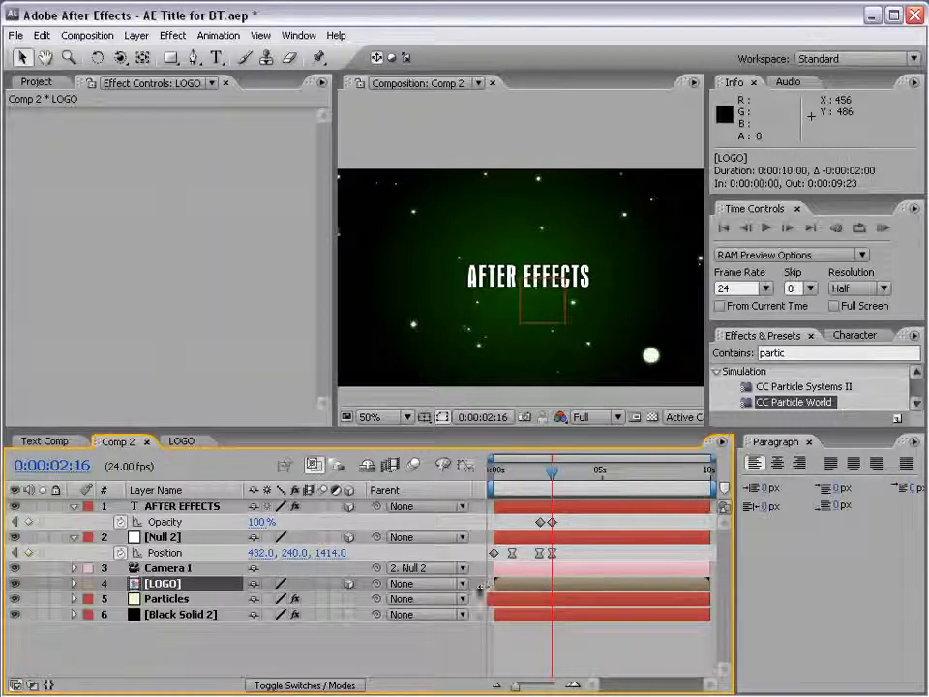
{"action": "left_click_drag", "start_coordinate": [709, 583], "coordinate": [647, 584]}
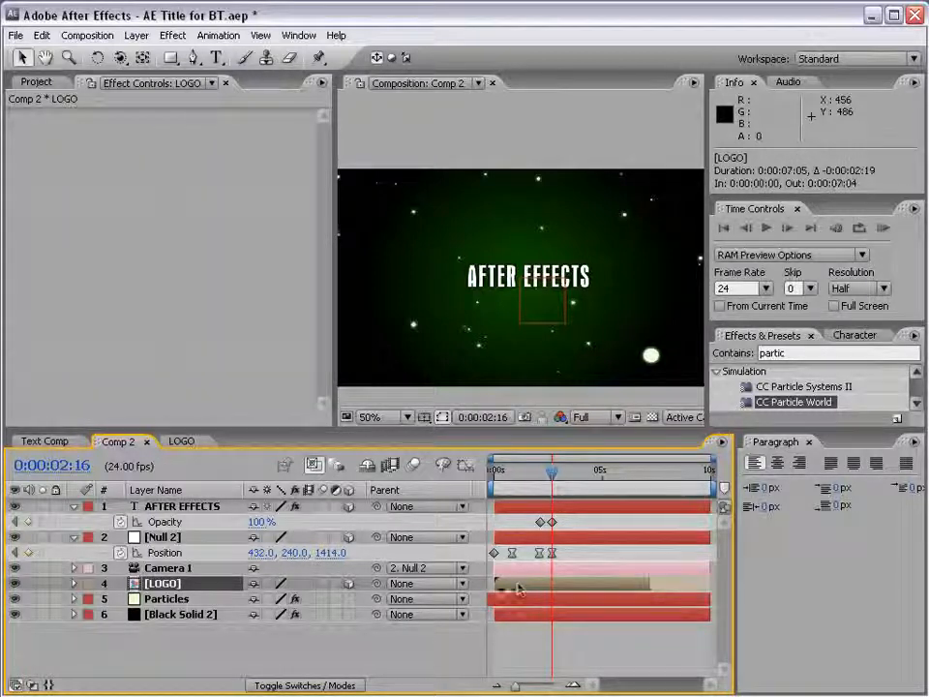
{"action": "left_click_drag", "start_coordinate": [519, 589], "coordinate": [521, 583]}
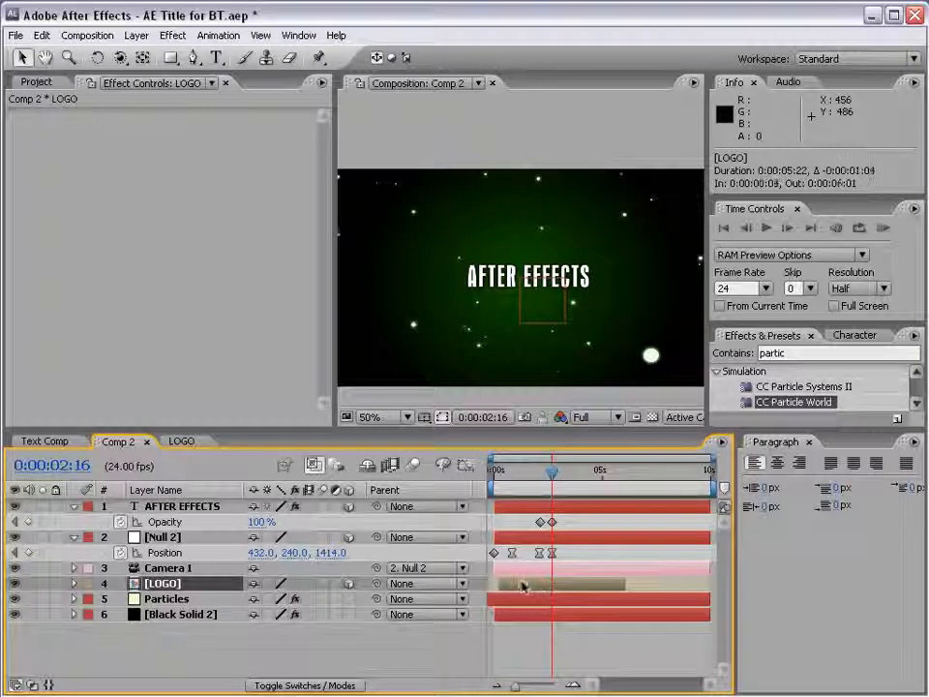
{"action": "key", "text": "ctrl+z"}
{"action": "key", "text": "ctrl+z"}
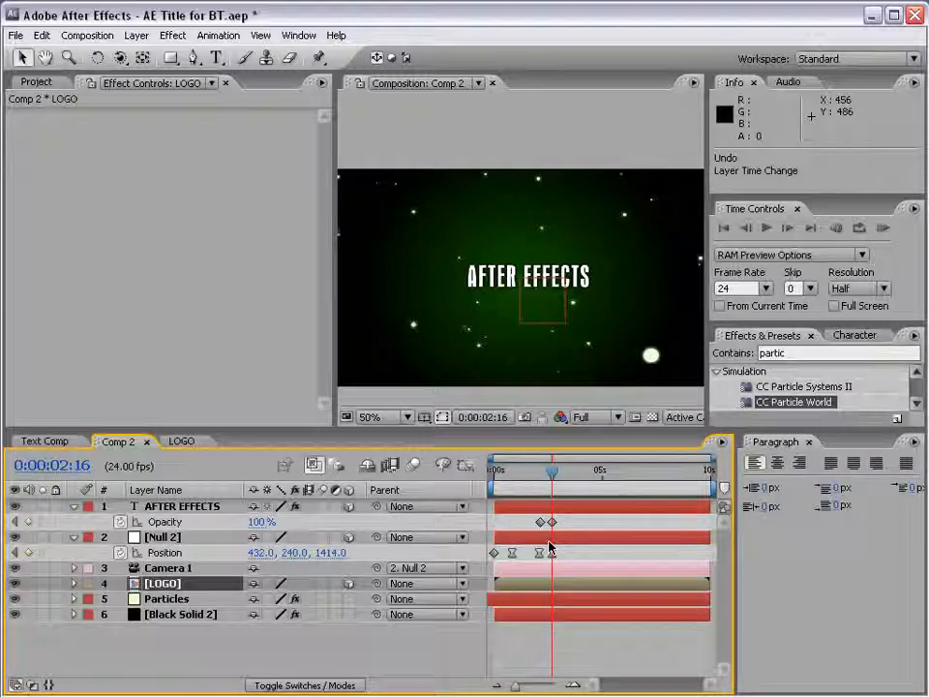
- Preview the title animation from 0:00:00:00 to check the camera move and the AFTER EFFECTS text fade-in
{"action": "left_click", "coordinate": [550, 508]}
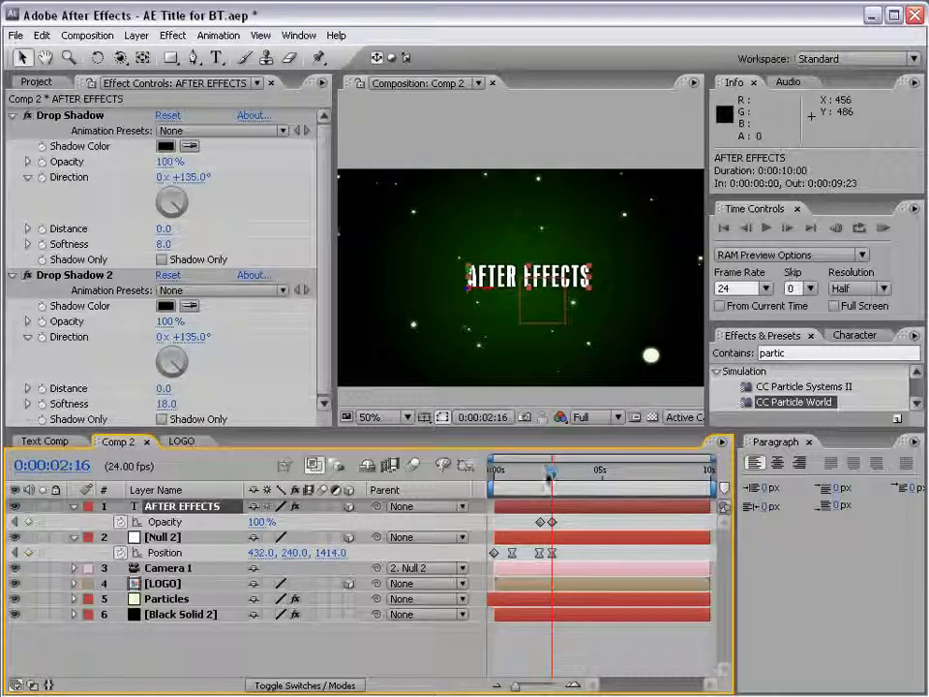
{"action": "left_click_drag", "start_coordinate": [552, 474], "coordinate": [494, 473]}
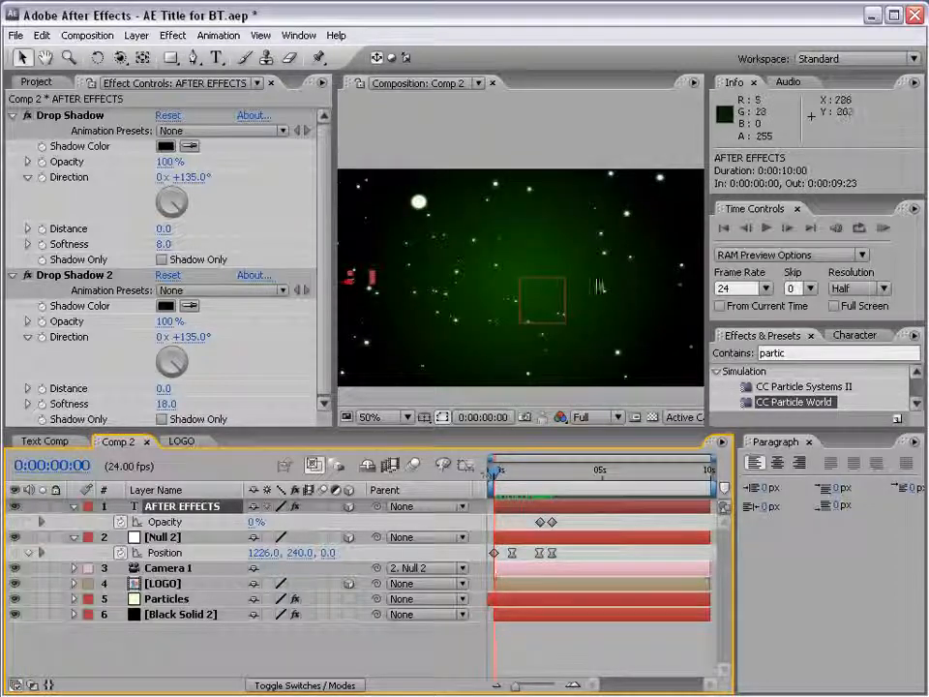
{"action": "left_click", "coordinate": [882, 228]}
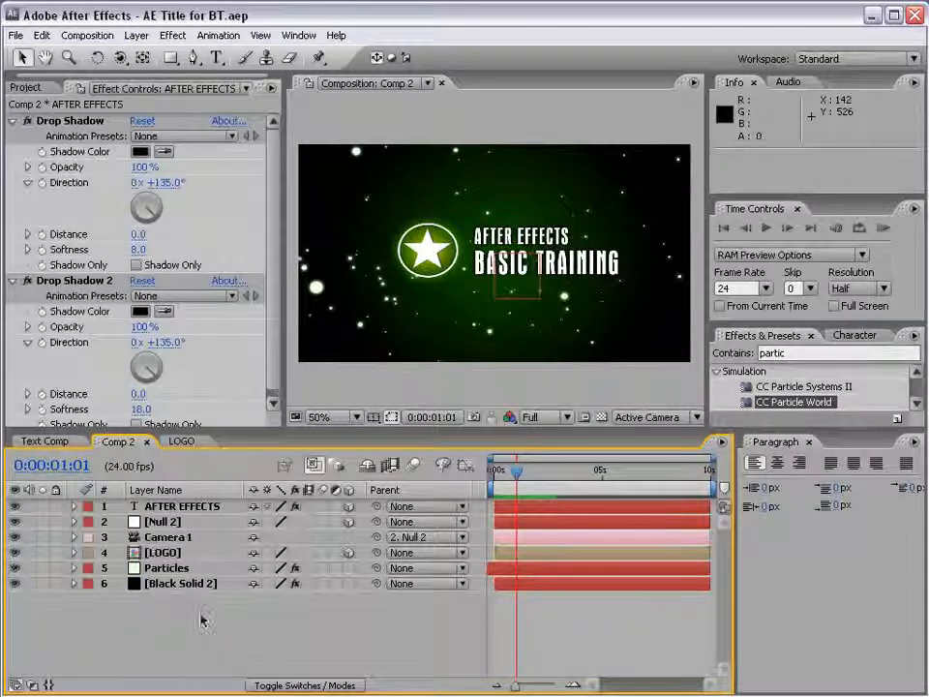
- Add a new adjustment layer above all other layers in Comp 2
{"action": "left_click", "coordinate": [166, 567]}
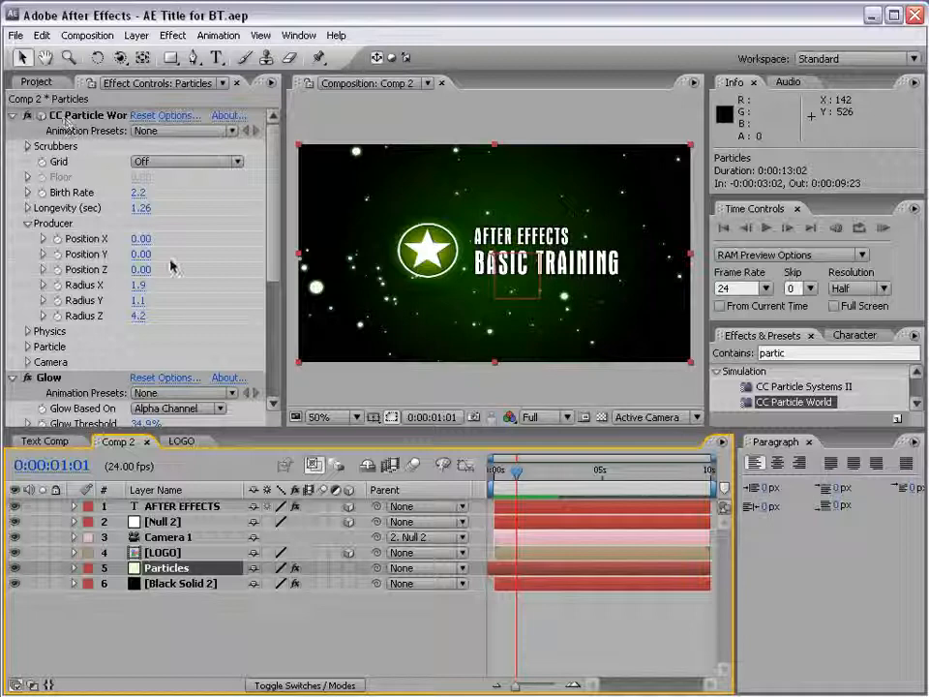
{"action": "left_click", "coordinate": [548, 628]}
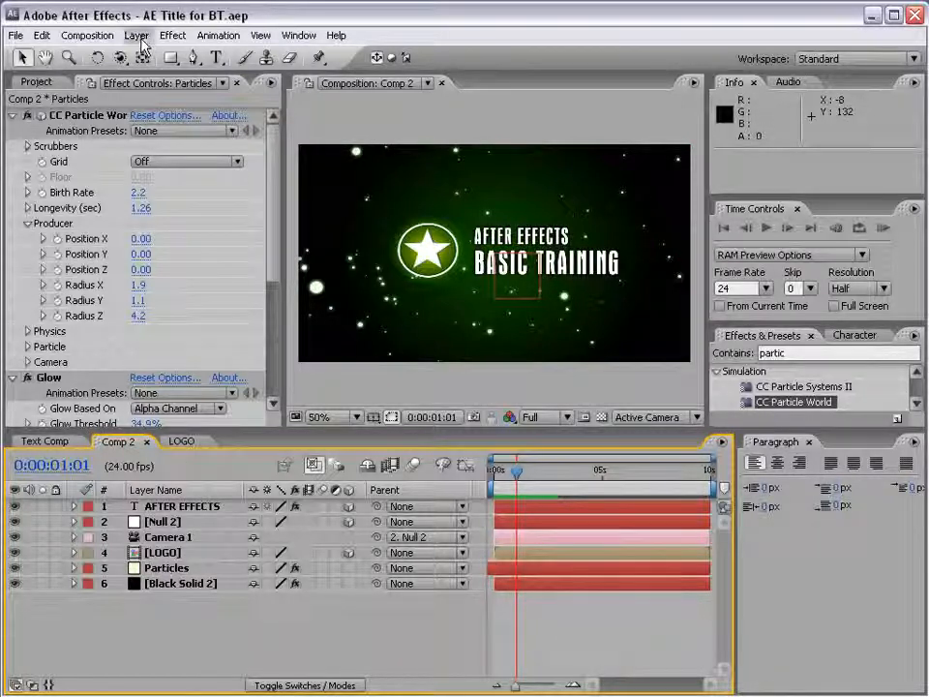
{"action": "left_click", "coordinate": [136, 36]}
{"action": "mouse_move", "coordinate": [145, 55]}
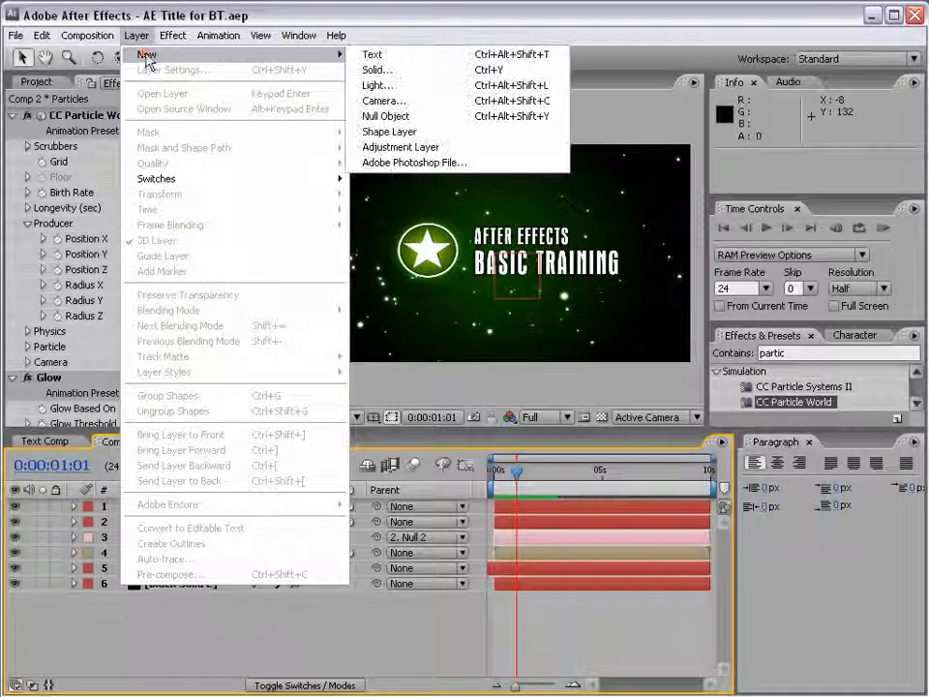
{"action": "left_click", "coordinate": [400, 149]}
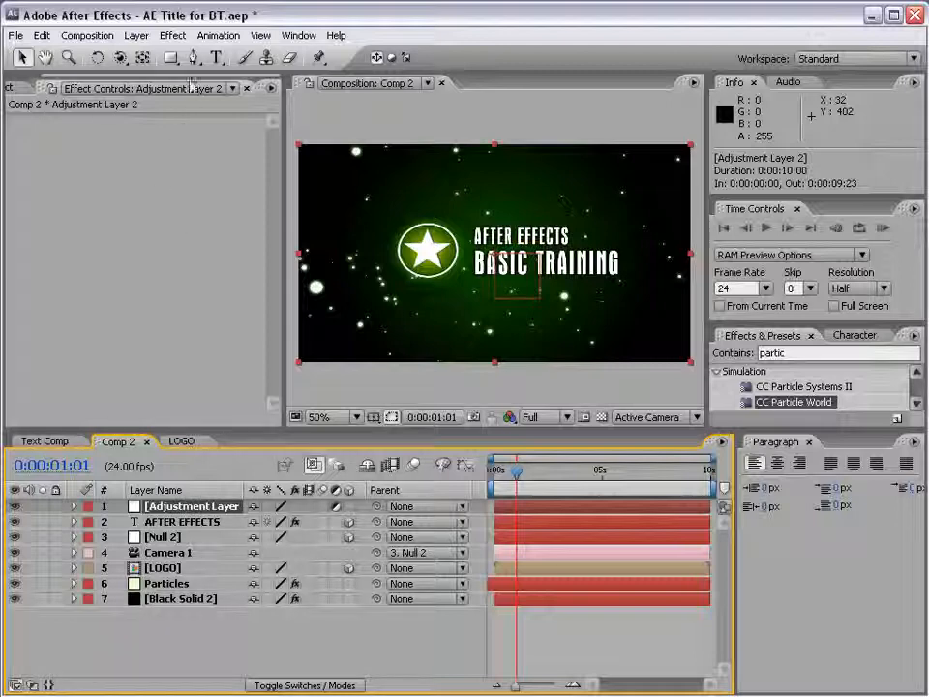
- Apply a Hue/Saturation effect to the adjustment layer and raise its Master Saturation to 100
{"action": "left_click", "coordinate": [174, 35]}
{"action": "mouse_move", "coordinate": [210, 176]}
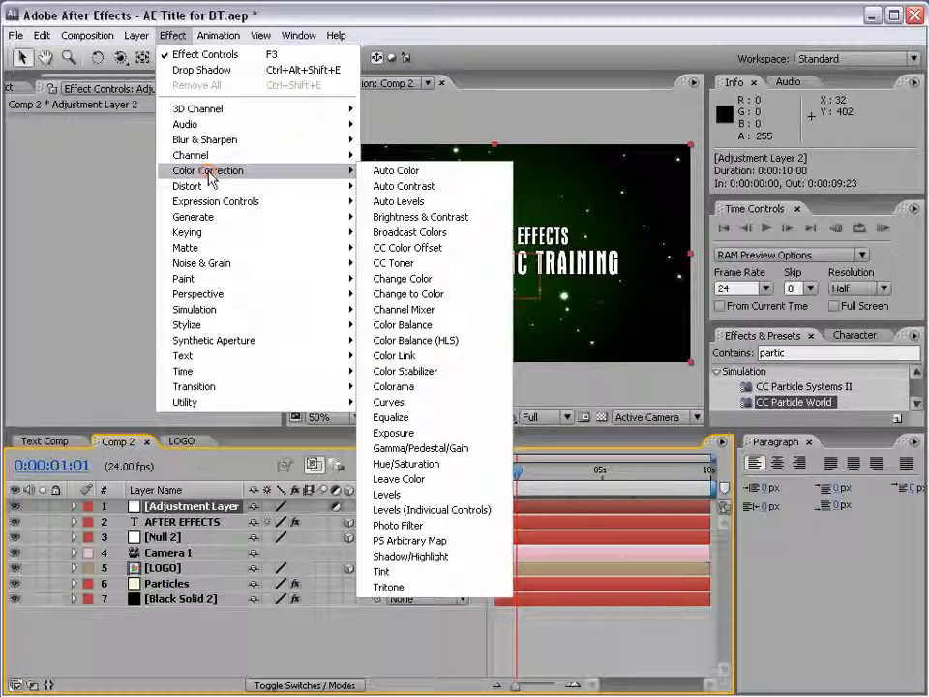
{"action": "left_click", "coordinate": [403, 466]}
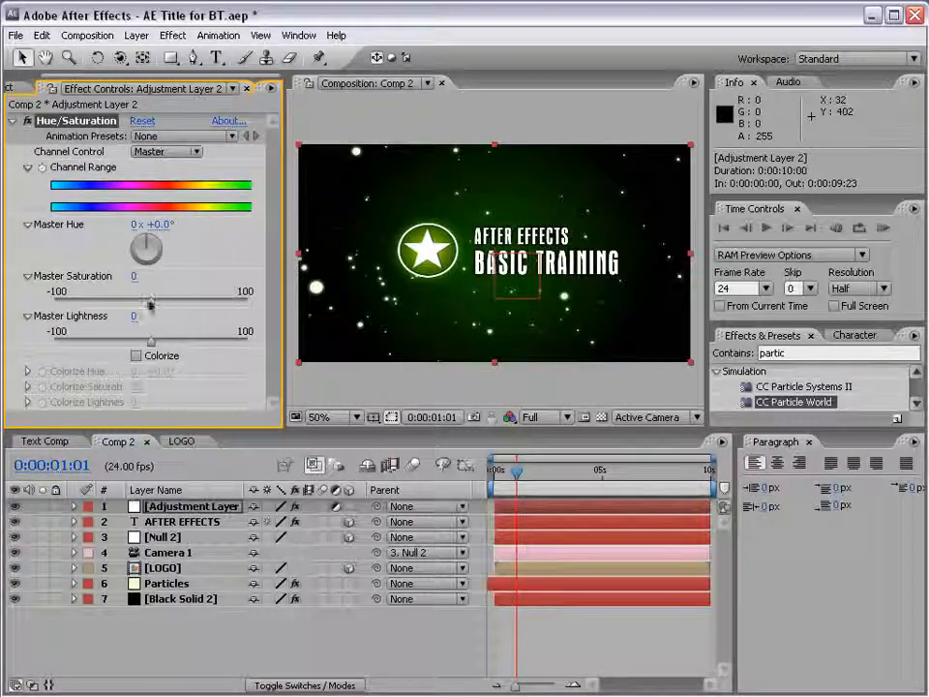
{"action": "left_click_drag", "start_coordinate": [145, 305], "coordinate": [249, 302]}
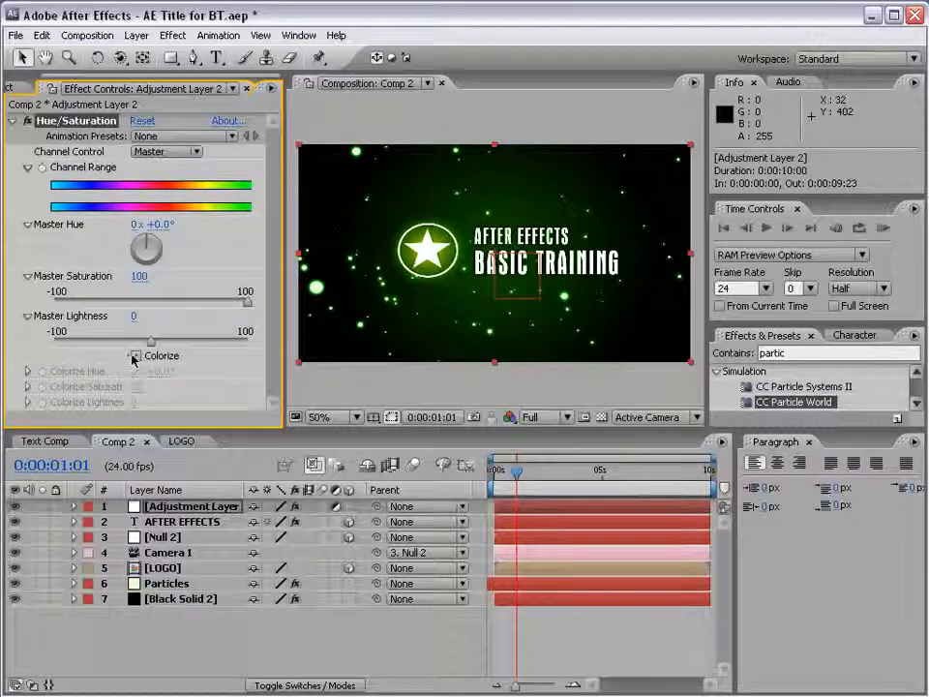
- Try a Master Lightness change, undo it, and delete the Hue/Saturation effect from the adjustment layer
{"action": "left_click_drag", "start_coordinate": [150, 340], "coordinate": [165, 342]}
{"action": "key", "text": "ctrl+z"}
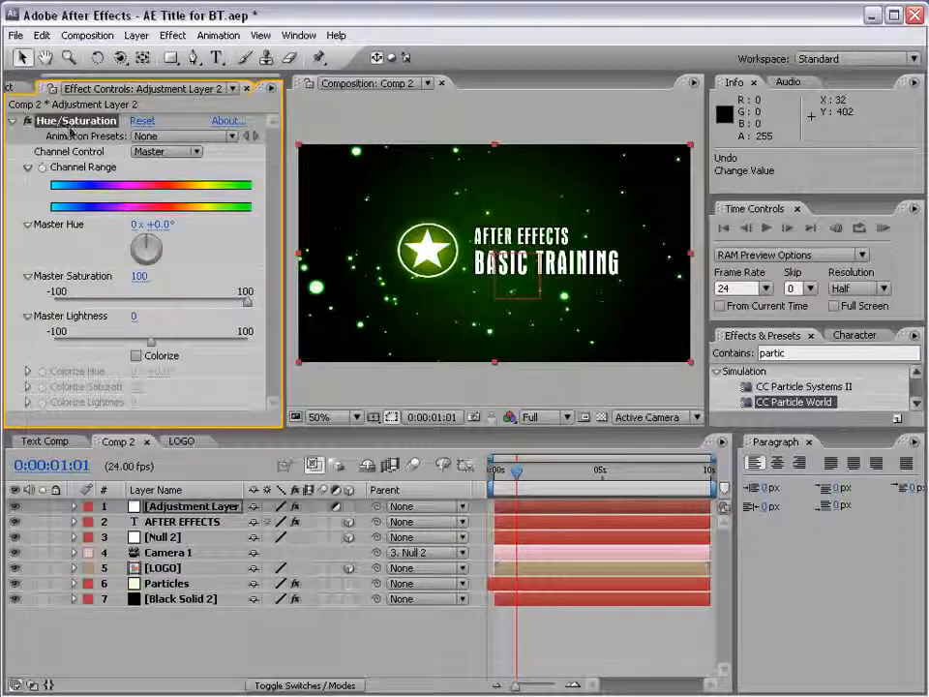
{"action": "left_click", "coordinate": [68, 125]}
{"action": "key", "text": "Delete"}
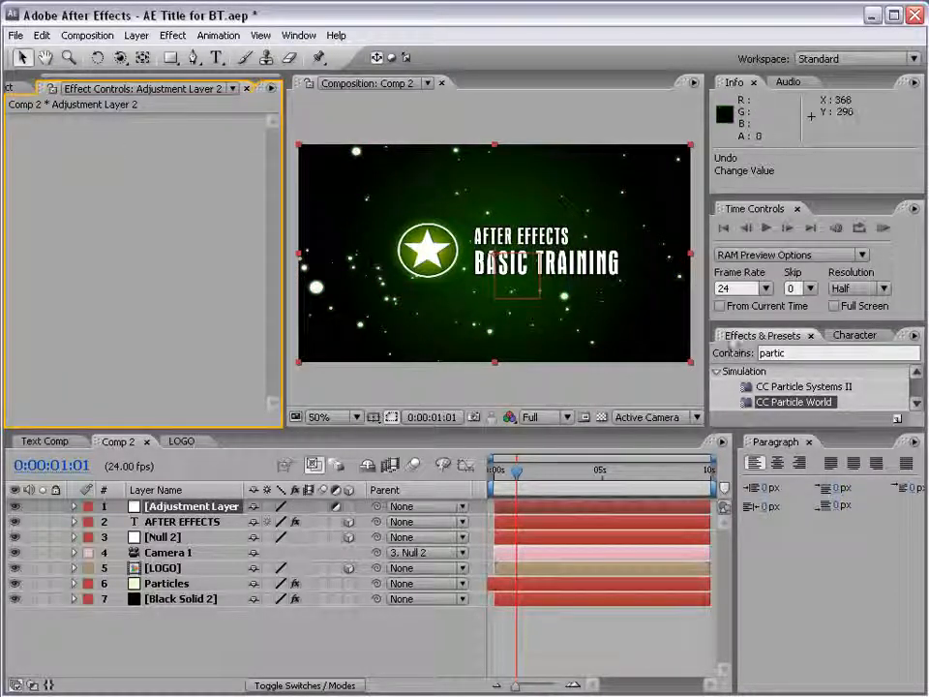
- Find the CC Force Motion Blur effect by searching for "force" and apply it to the adjustment layer
{"action": "left_click_drag", "start_coordinate": [727, 327], "coordinate": [727, 267]}
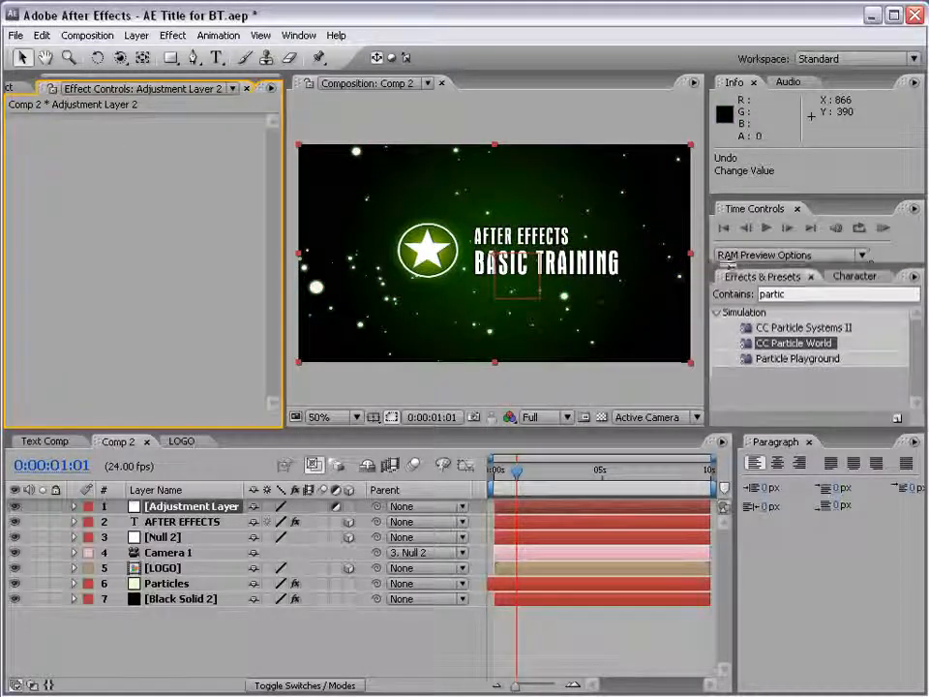
{"action": "left_click", "coordinate": [774, 293]}
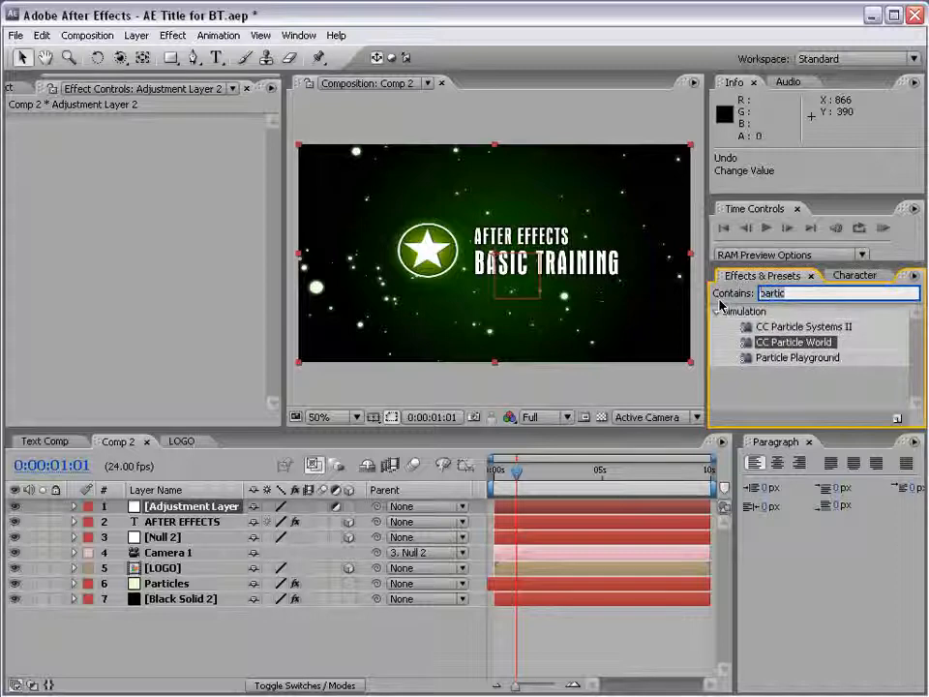
{"action": "type", "text": "force"}
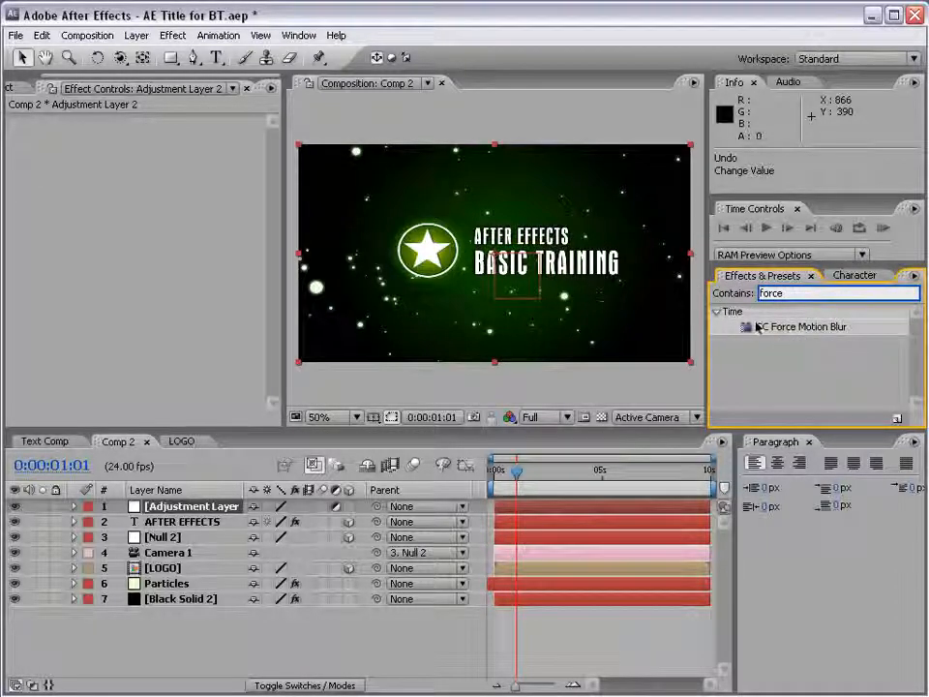
{"action": "left_click_drag", "start_coordinate": [758, 328], "coordinate": [221, 515]}
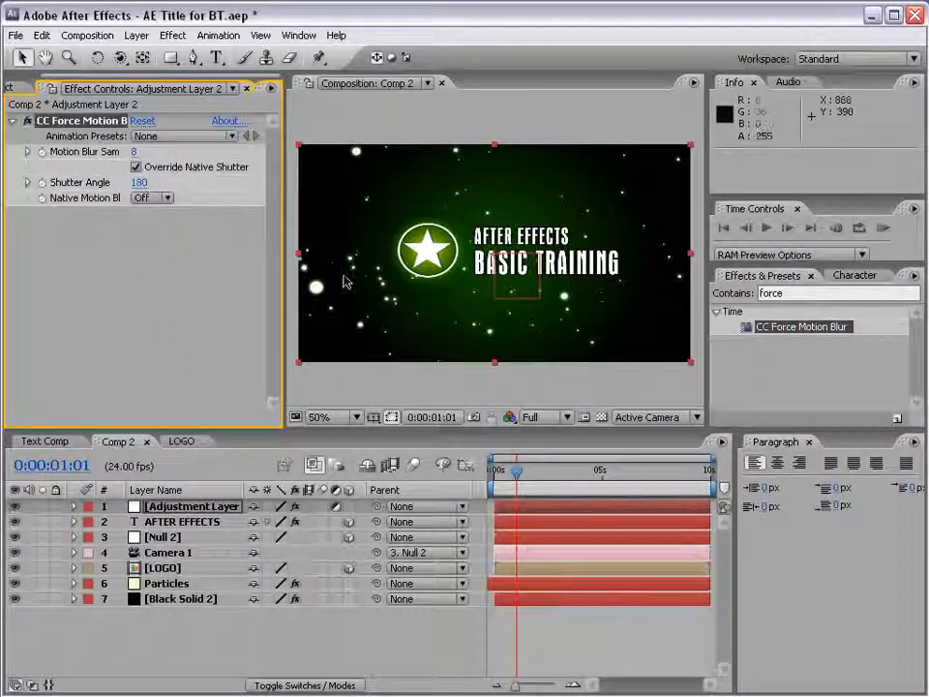
- At 0:00:00:08, set CC Force Motion Blur's Shutter Angle to 293 and its Motion Blur Samples to 16
{"action": "left_click_drag", "start_coordinate": [518, 471], "coordinate": [501, 472]}
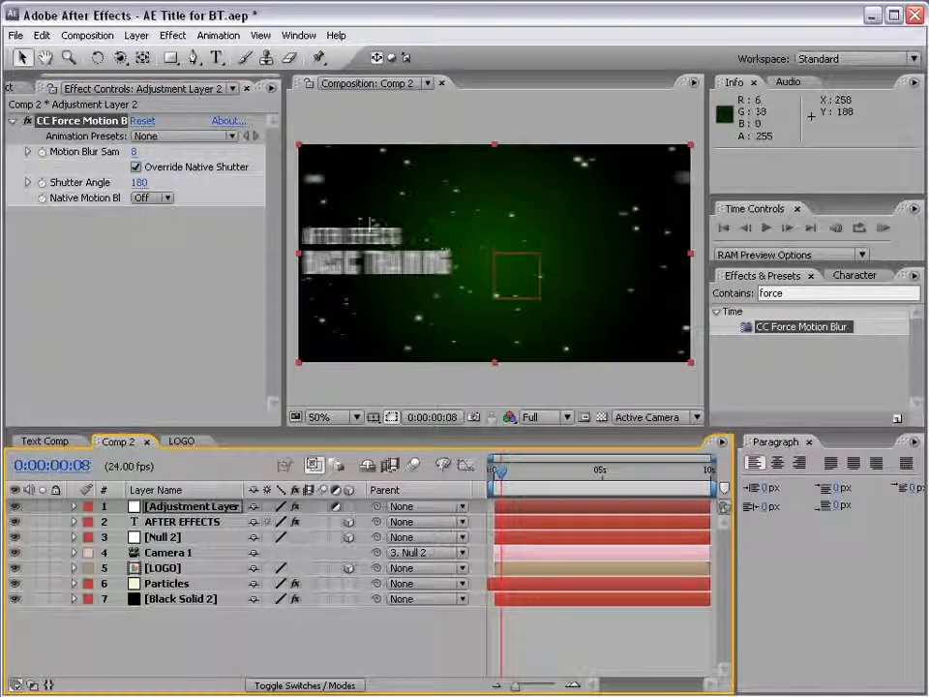
{"action": "scroll", "coordinate": [357, 207], "scroll_direction": "up", "scroll_amount": 2}
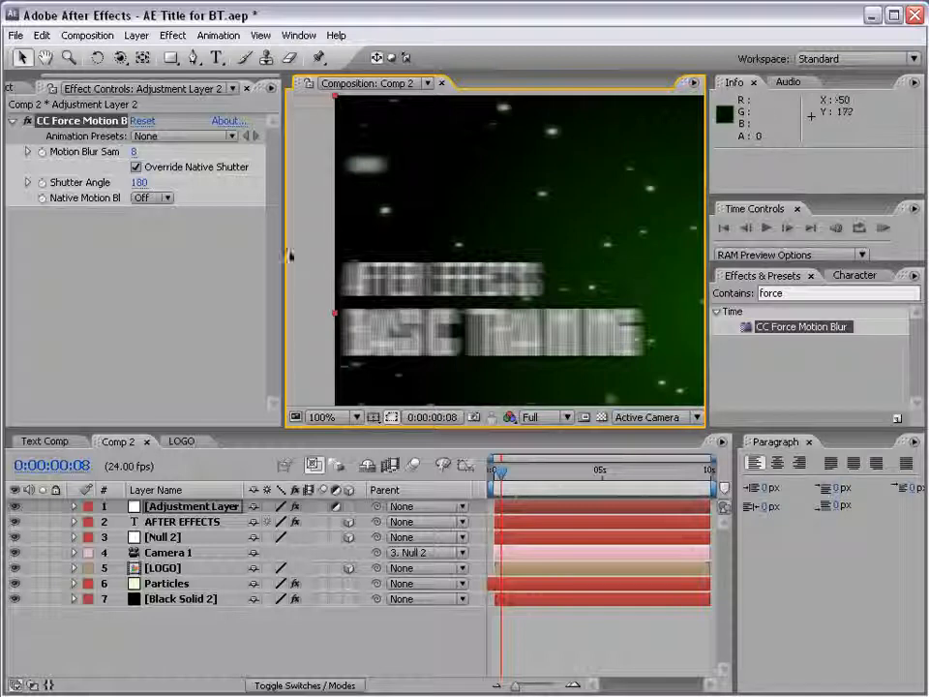
{"action": "left_click", "coordinate": [192, 221]}
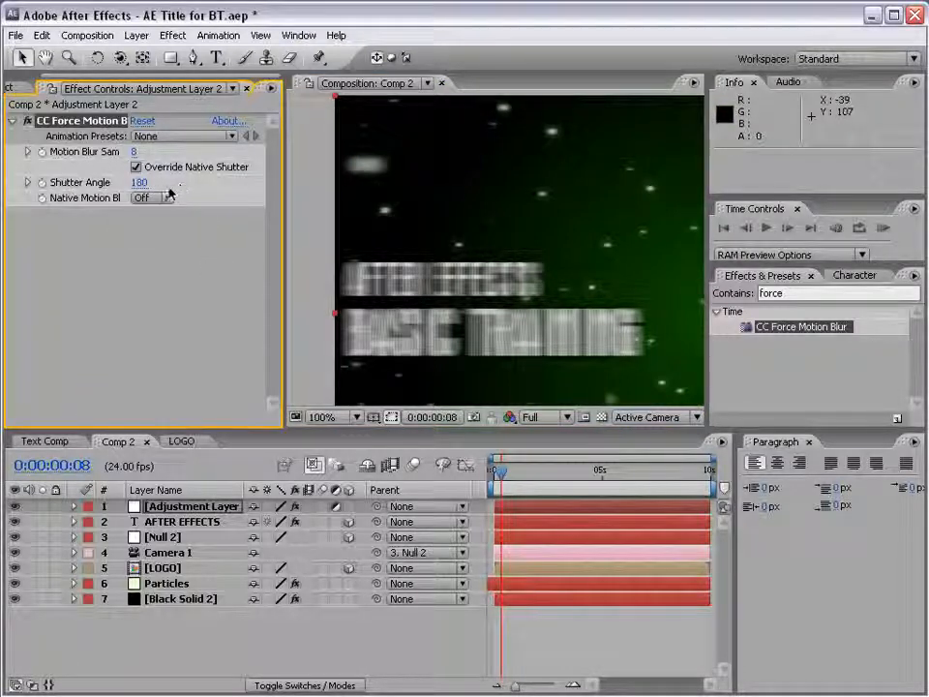
{"action": "left_click_drag", "start_coordinate": [139, 182], "coordinate": [248, 181]}
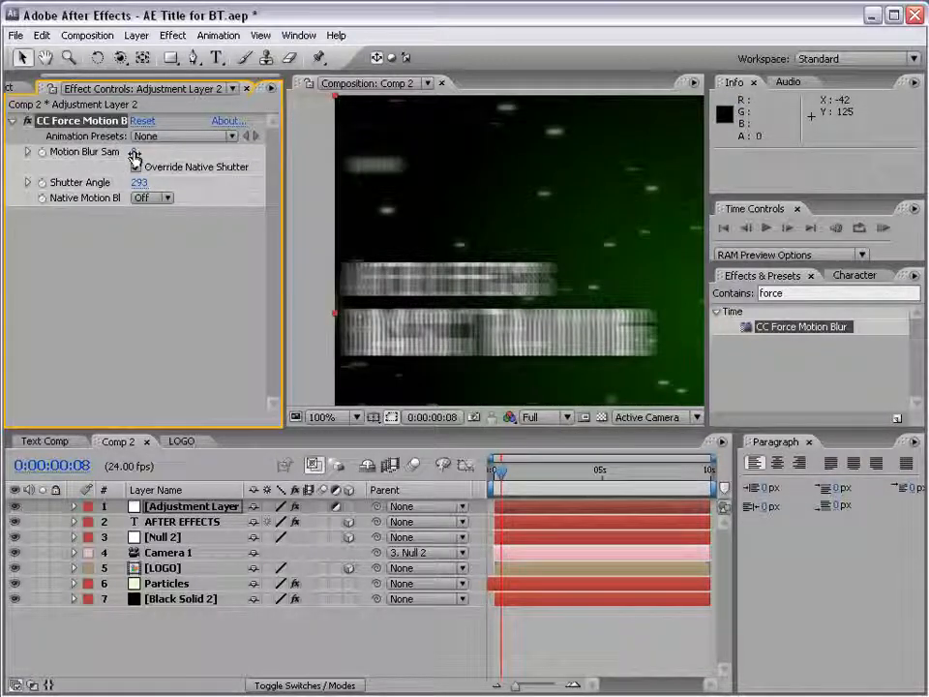
{"action": "left_click_drag", "start_coordinate": [286, 184], "coordinate": [334, 179]}
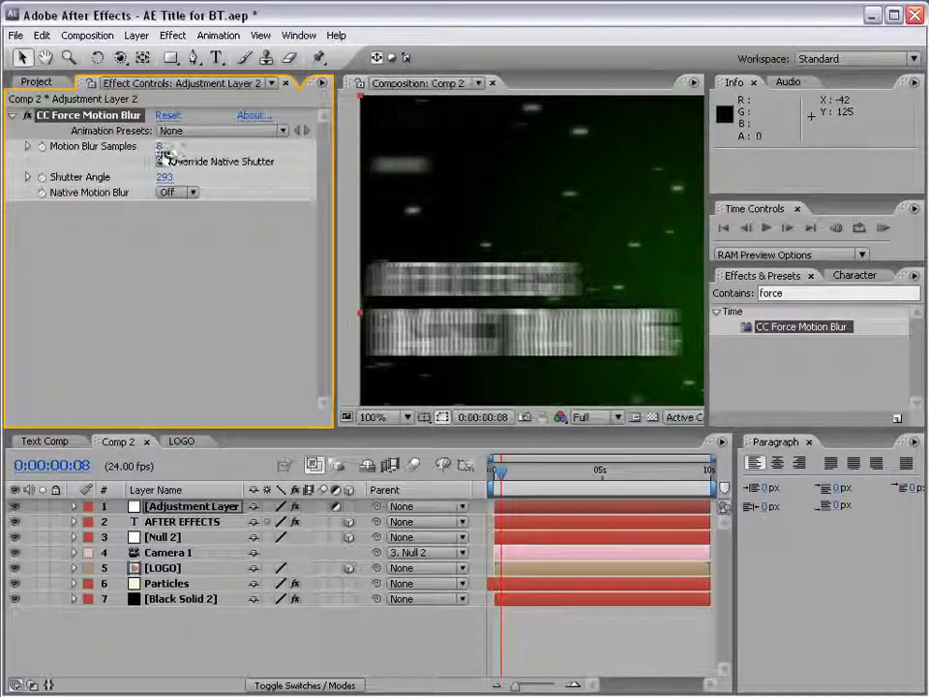
{"action": "key", "text": "Return"}
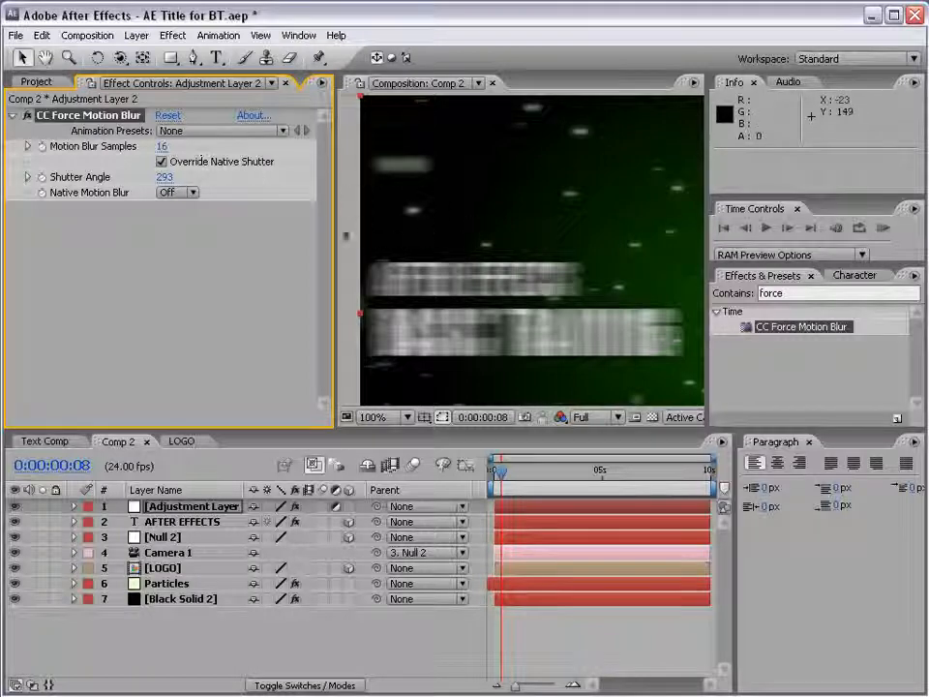
- Examine the motion blur on the title and particles by scrubbing the whole frame from 0:00:00:08 to 0:00:04:00
{"action": "left_click_drag", "start_coordinate": [335, 233], "coordinate": [216, 232]}
{"action": "scroll", "coordinate": [387, 252], "scroll_direction": "down", "scroll_amount": 1}
{"action": "key", "text": "space"}
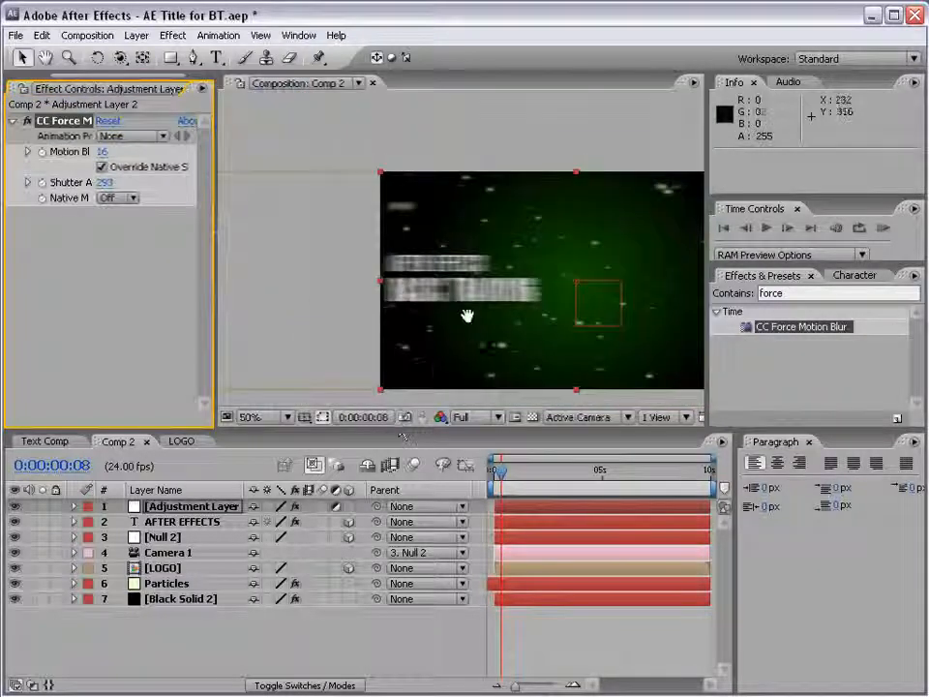
{"action": "left_click_drag", "start_coordinate": [586, 308], "coordinate": [441, 291]}
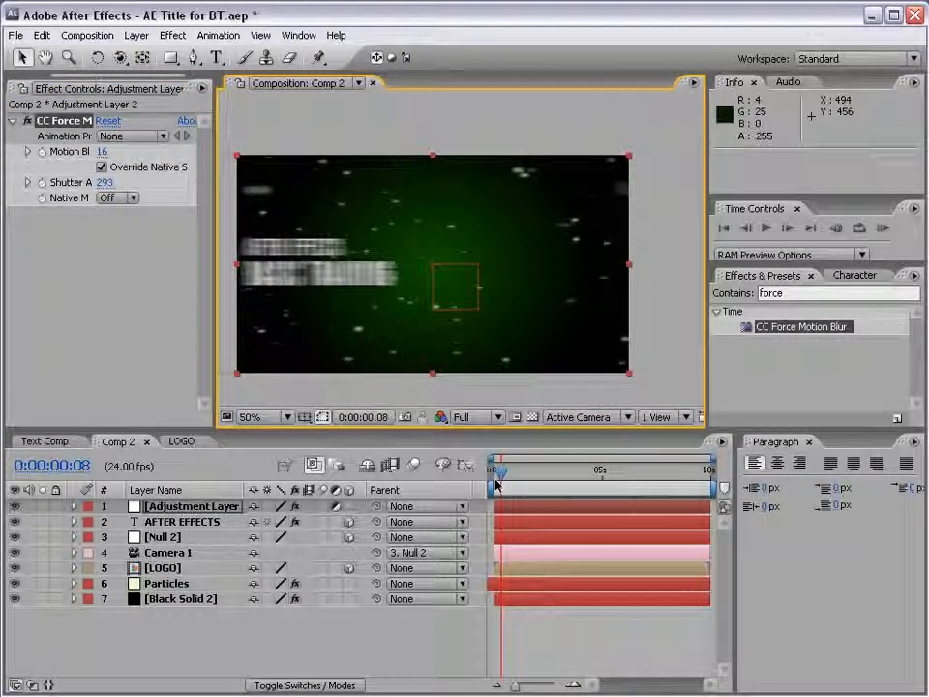
{"action": "left_click_drag", "start_coordinate": [499, 476], "coordinate": [547, 476]}
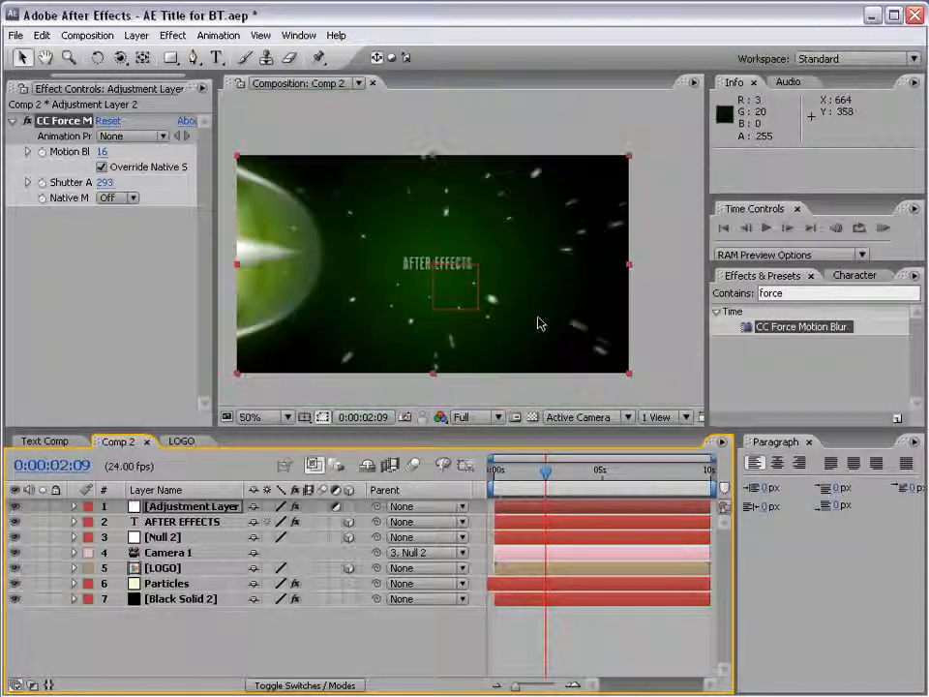
{"action": "left_click_drag", "start_coordinate": [552, 472], "coordinate": [583, 474]}
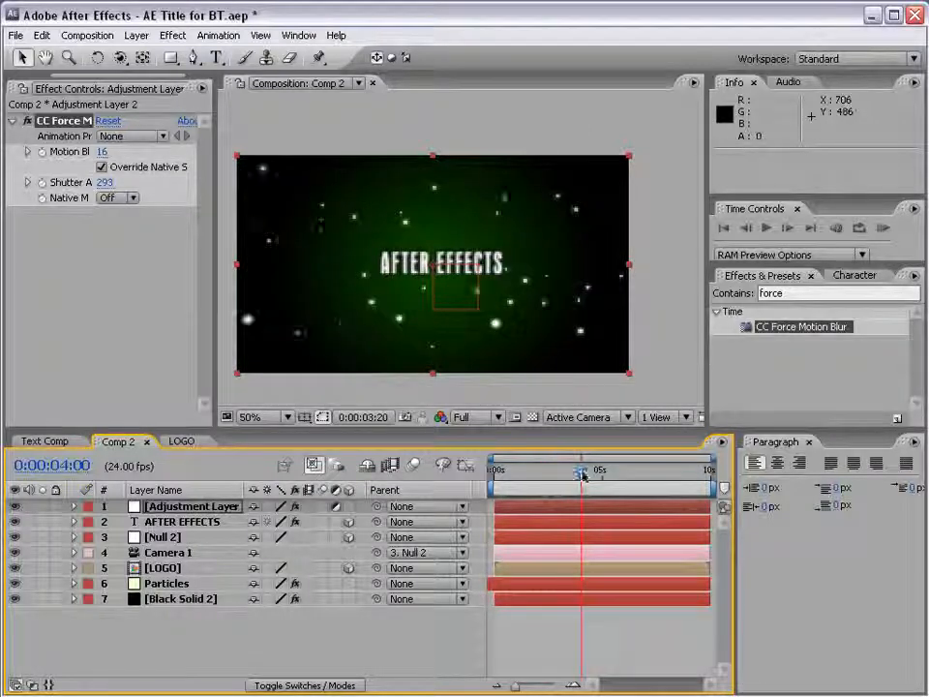
{"action": "left_click", "coordinate": [595, 657]}
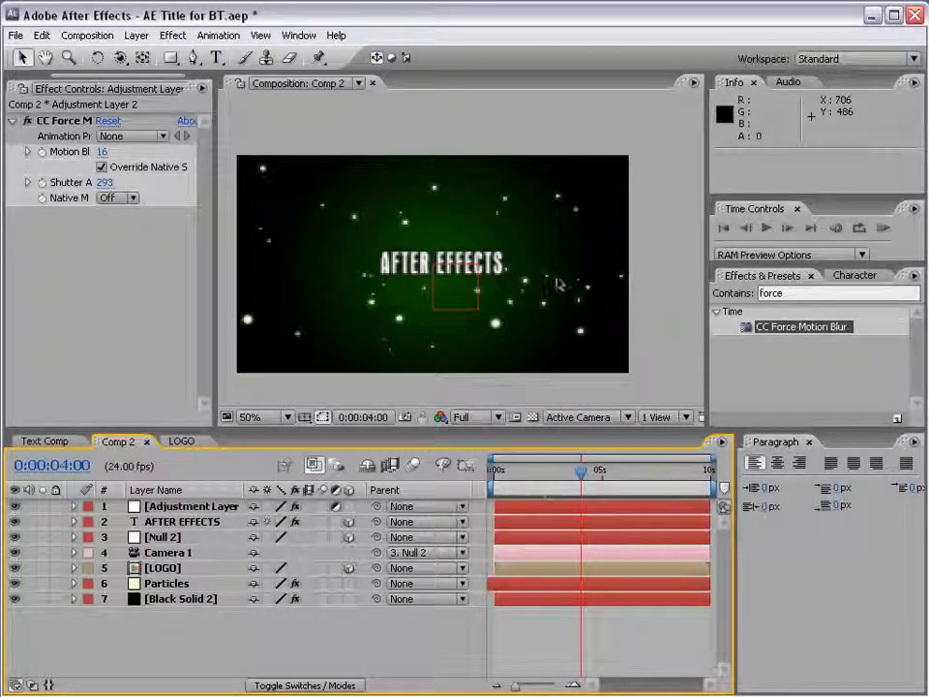
- Hide the adjustment layer at 0:00:00:06 and scrub to 0:00:01:22 to check the animation without motion blur
{"action": "left_click", "coordinate": [499, 471]}
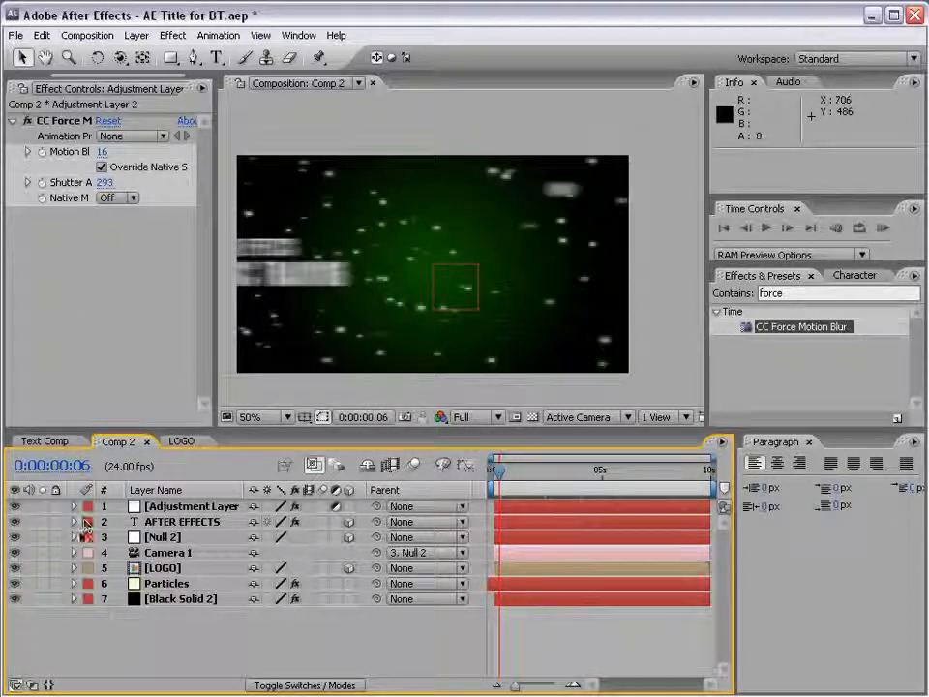
{"action": "left_click", "coordinate": [187, 506]}
{"action": "left_click", "coordinate": [15, 506]}
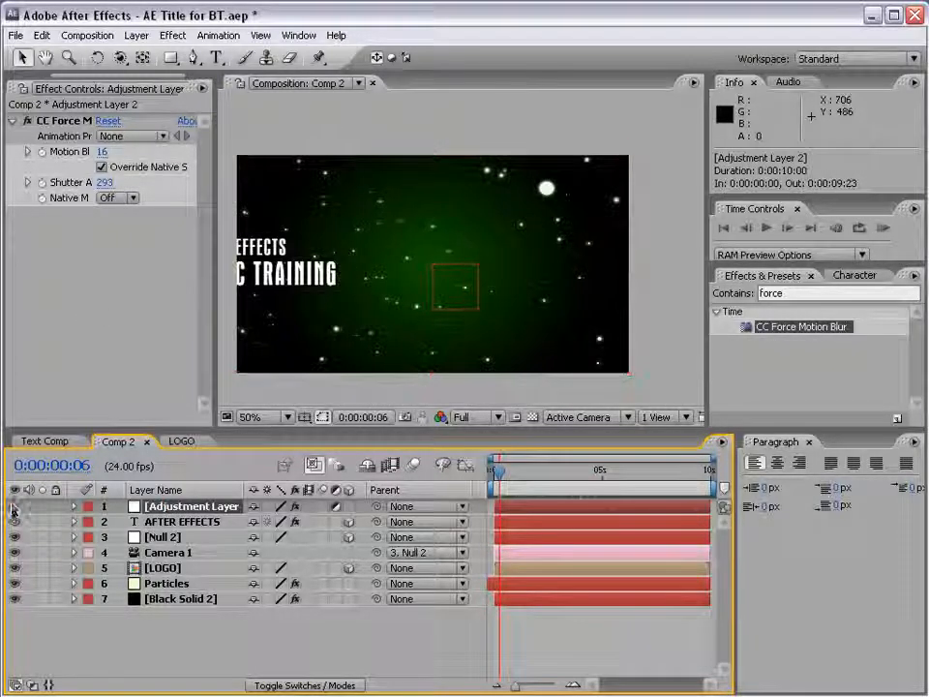
{"action": "left_click_drag", "start_coordinate": [507, 471], "coordinate": [535, 471]}
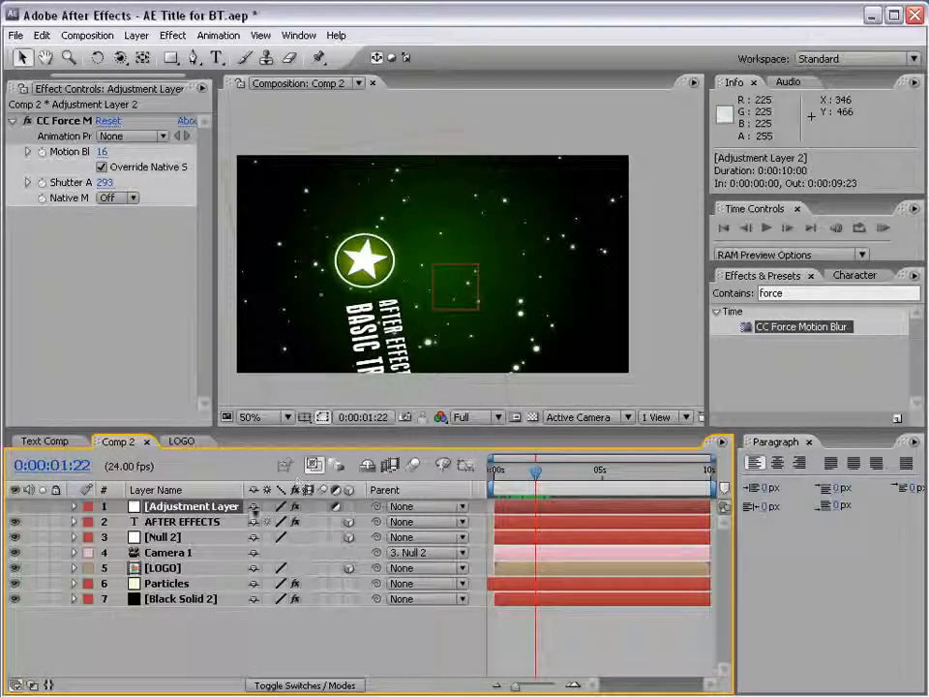
- In the Particles layer's CC Particle World Physics settings, set Animation to Vortex and Velocity to 0.09
{"action": "left_click", "coordinate": [167, 585]}
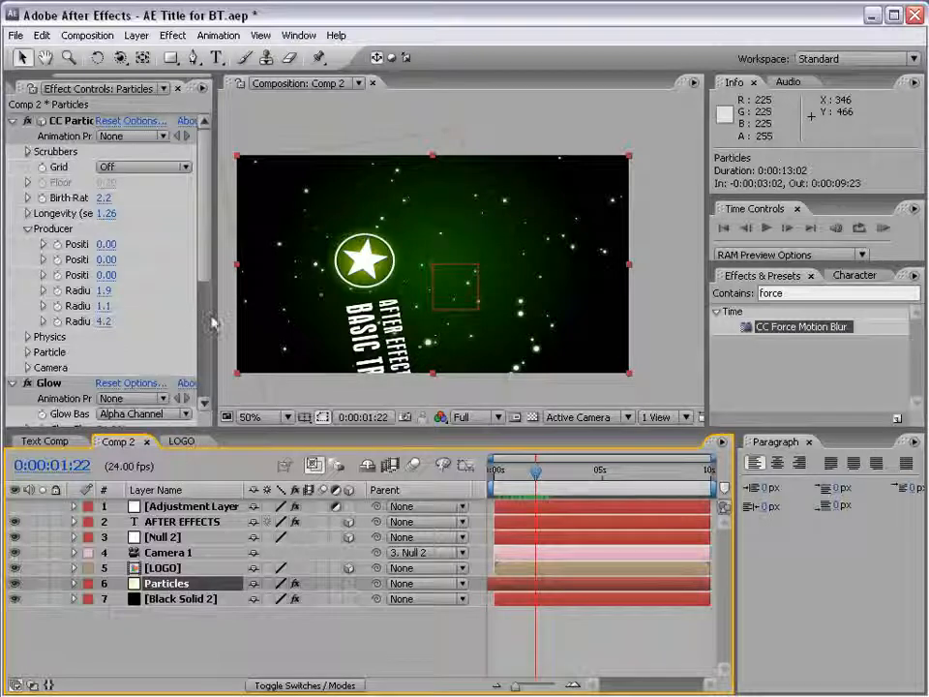
{"action": "left_click_drag", "start_coordinate": [217, 319], "coordinate": [319, 322]}
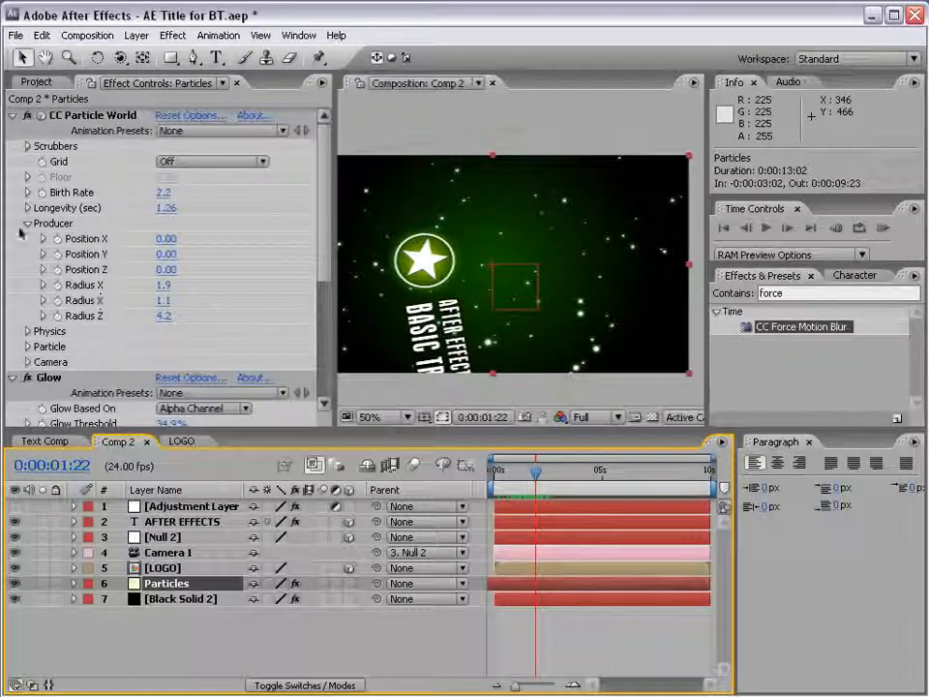
{"action": "left_click", "coordinate": [27, 222]}
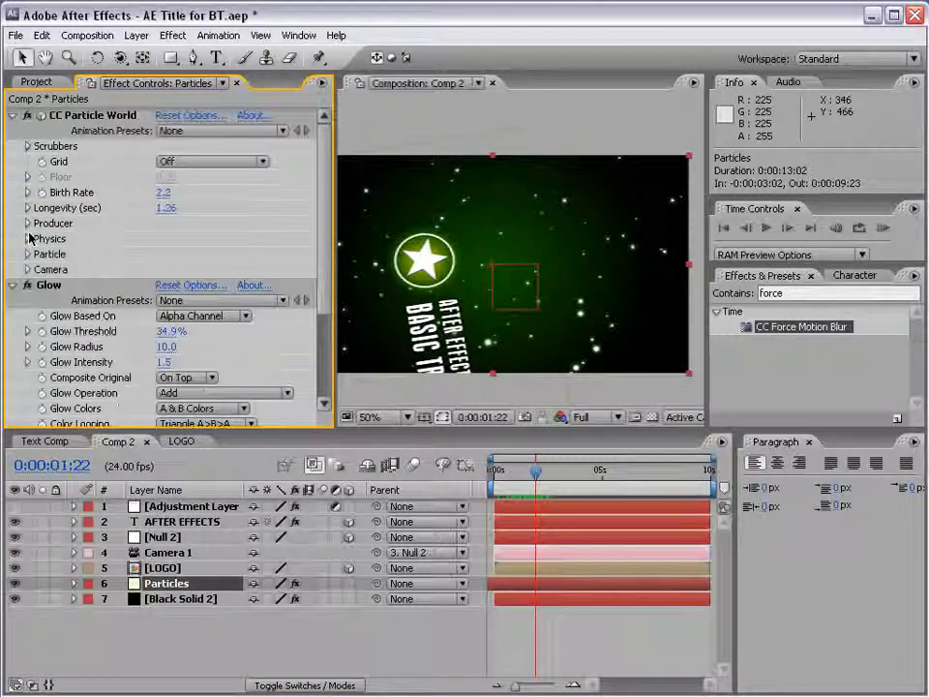
{"action": "left_click", "coordinate": [27, 238]}
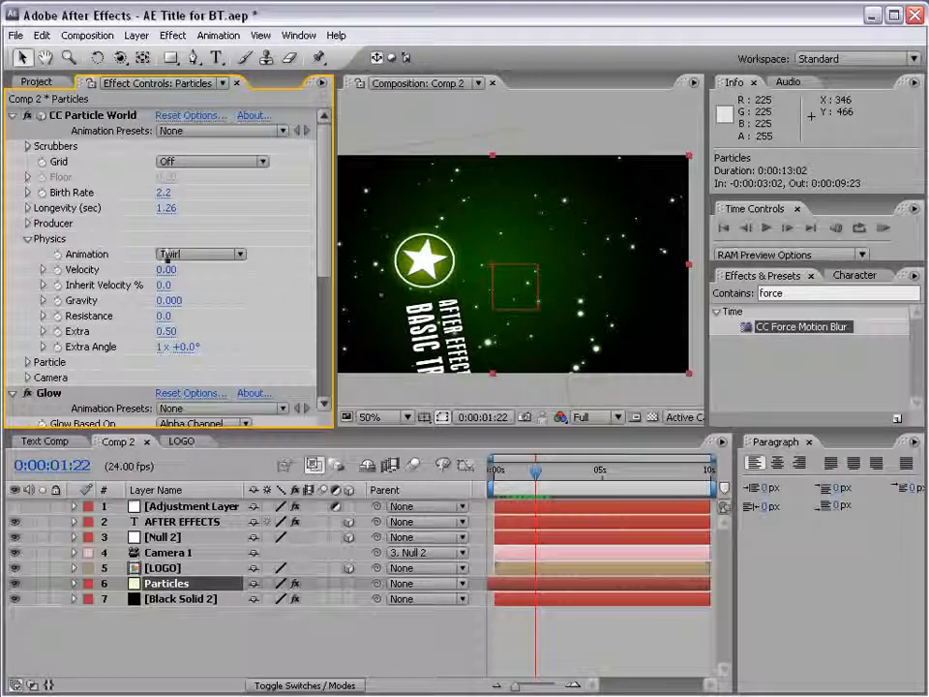
{"action": "left_click", "coordinate": [166, 256]}
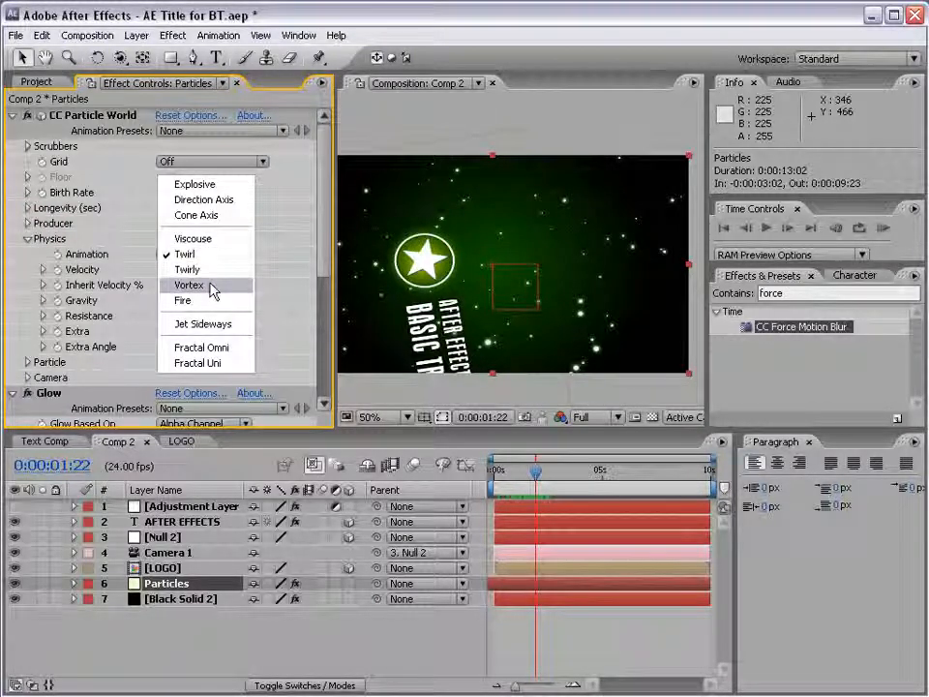
{"action": "left_click", "coordinate": [210, 287]}
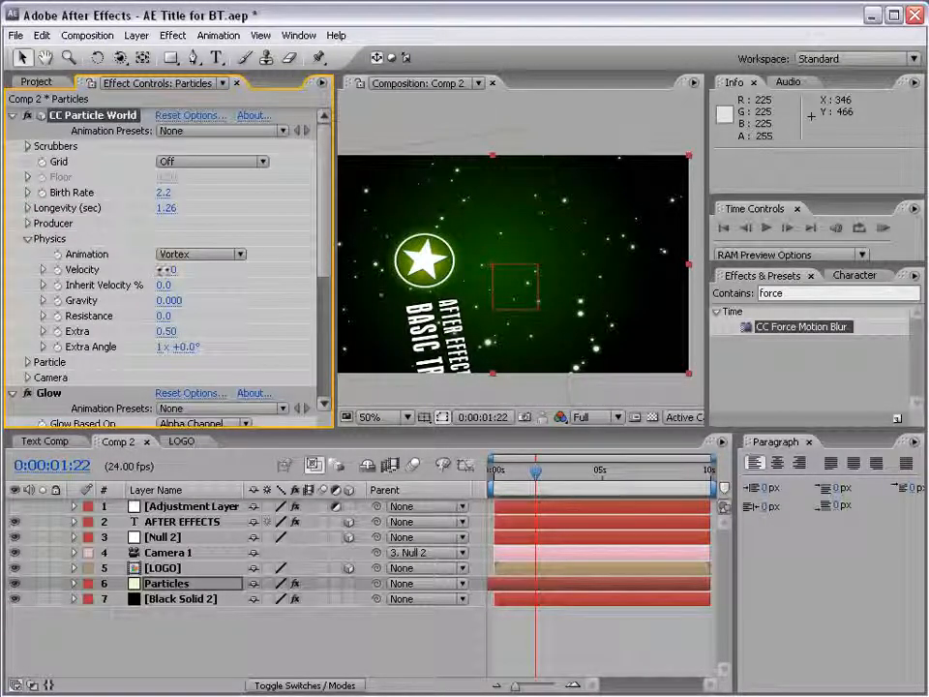
{"action": "left_click_drag", "start_coordinate": [164, 270], "coordinate": [169, 271]}
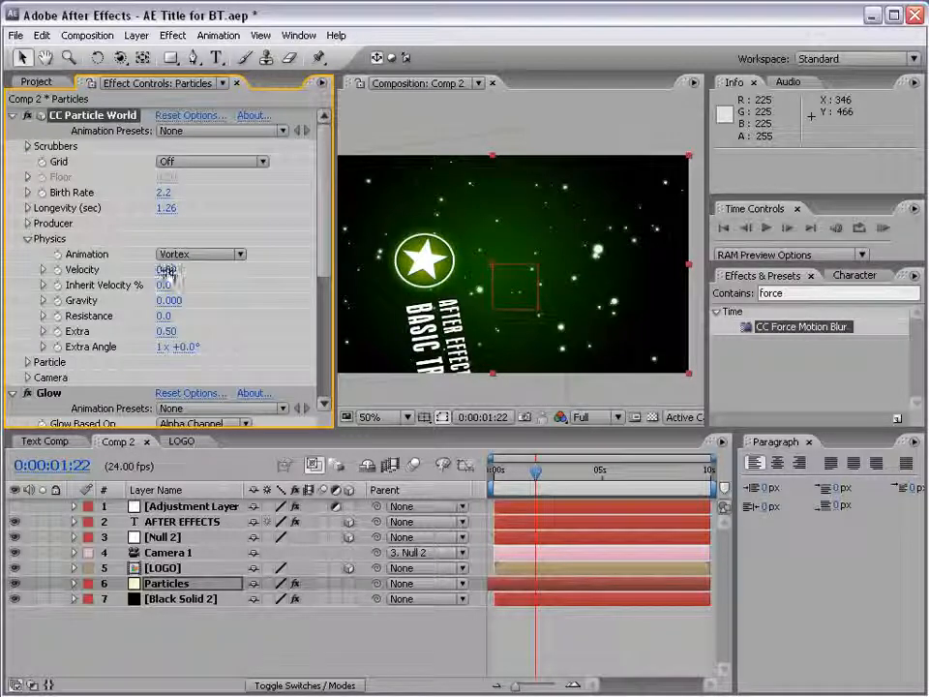
- At 0:00:01:07, enter a new CC Particle World Velocity and scrub the timeline to check the particle motion
{"action": "mouse_move", "coordinate": [535, 470]}
{"action": "left_mouse_down"}
{"action": "mouse_move", "coordinate": [567, 470]}
{"action": "mouse_move", "coordinate": [523, 470]}
{"action": "left_mouse_up"}
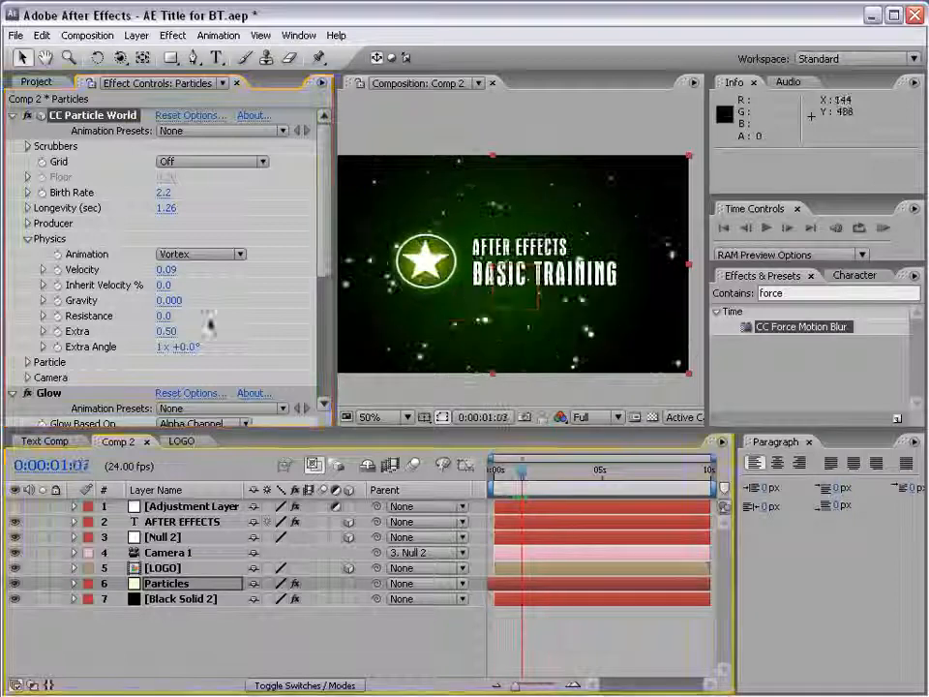
{"action": "left_click", "coordinate": [166, 270]}
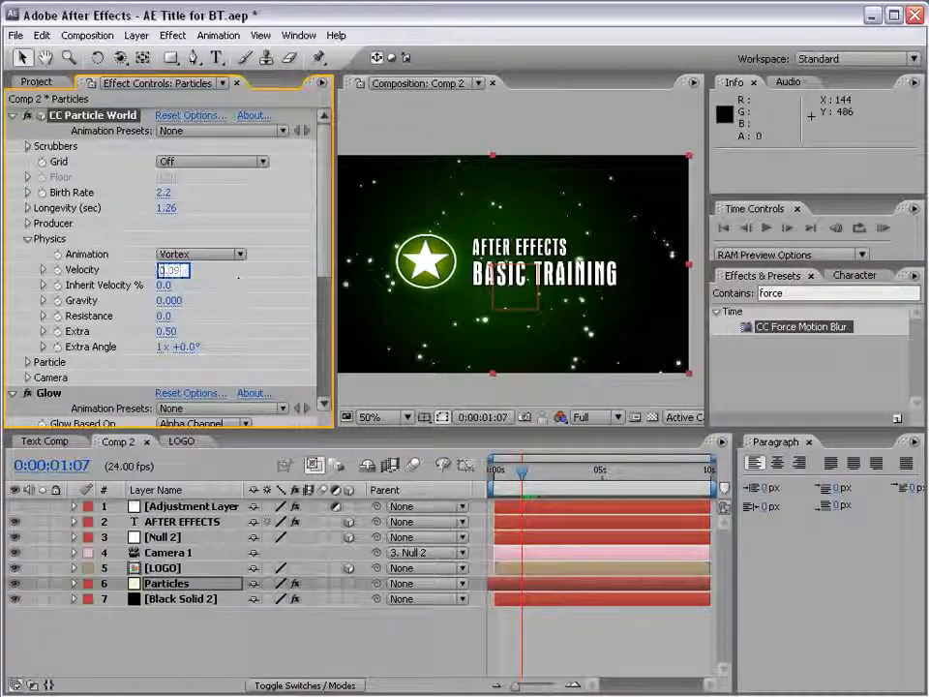
{"action": "type", "text": ".0"}
{"action": "left_click_drag", "start_coordinate": [523, 472], "coordinate": [560, 486]}
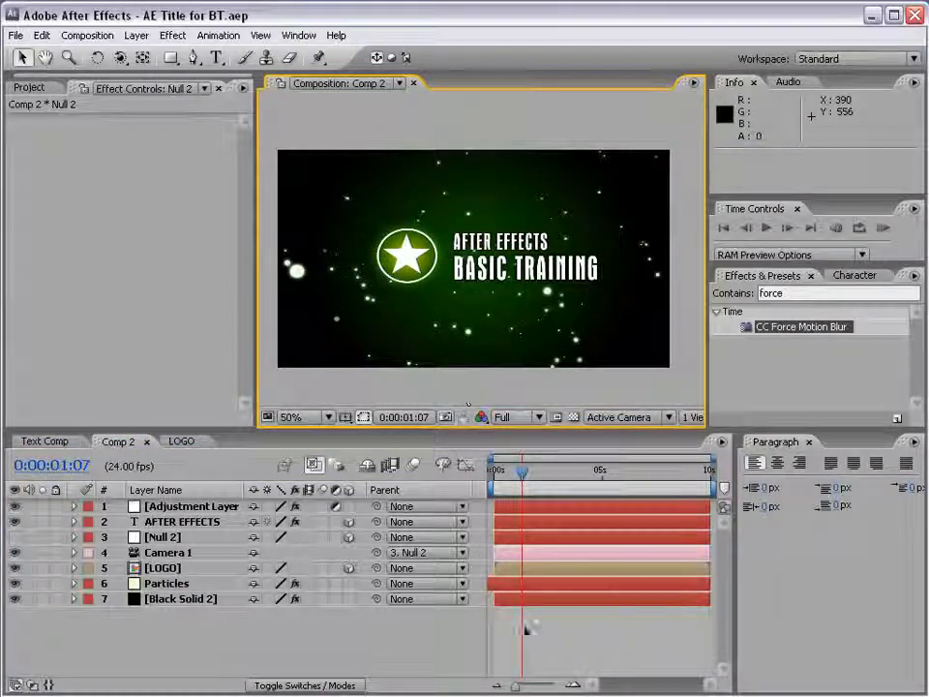
- Save the project and reveal the Transform properties of the Null 2 layer
{"action": "left_click", "coordinate": [575, 647]}
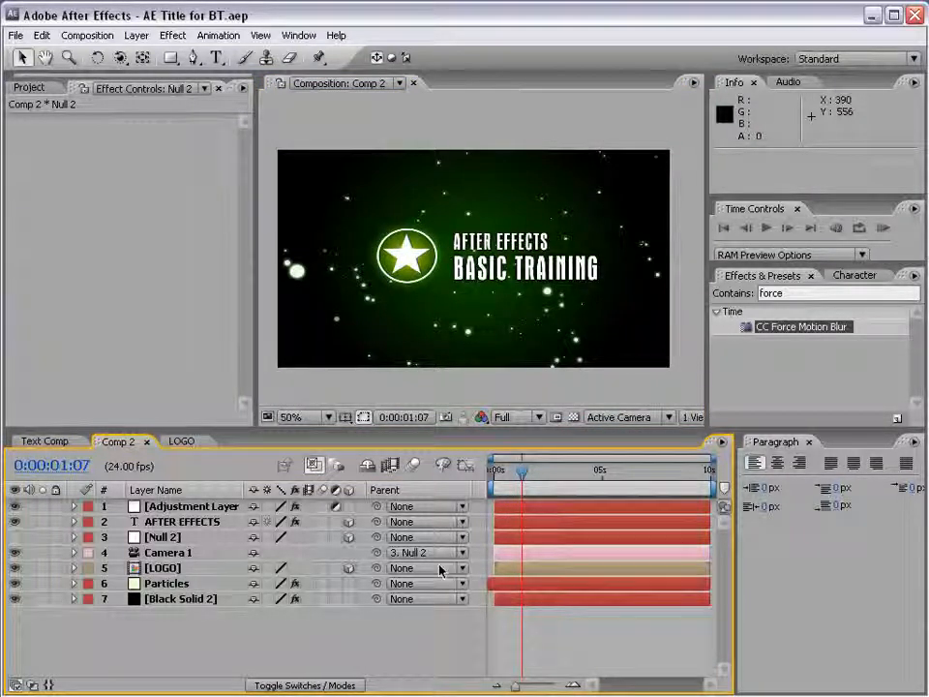
{"action": "key", "text": "ctrl+s"}
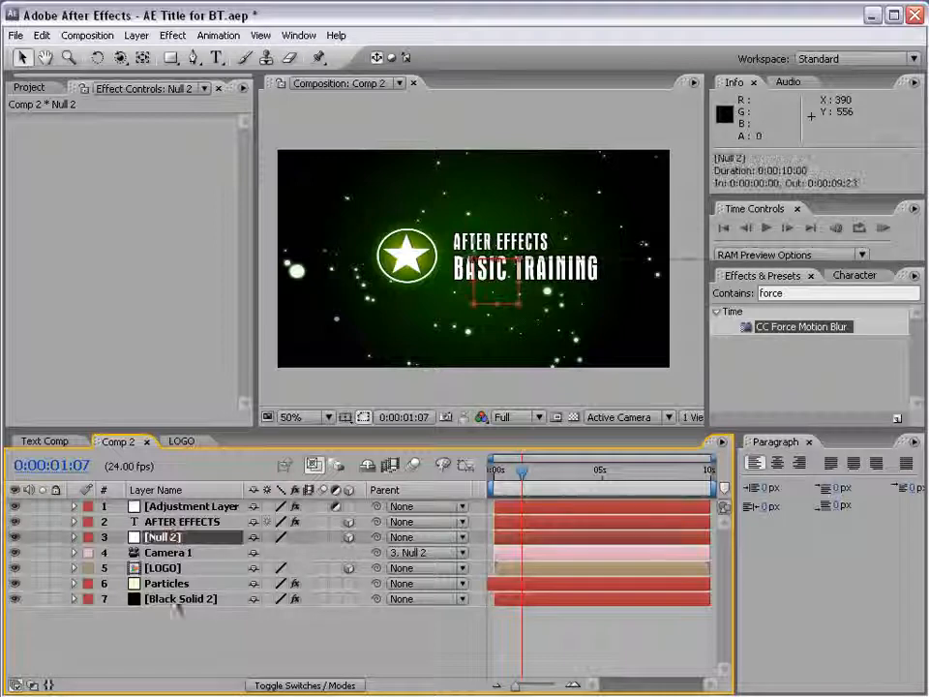
{"action": "left_click", "coordinate": [80, 539]}
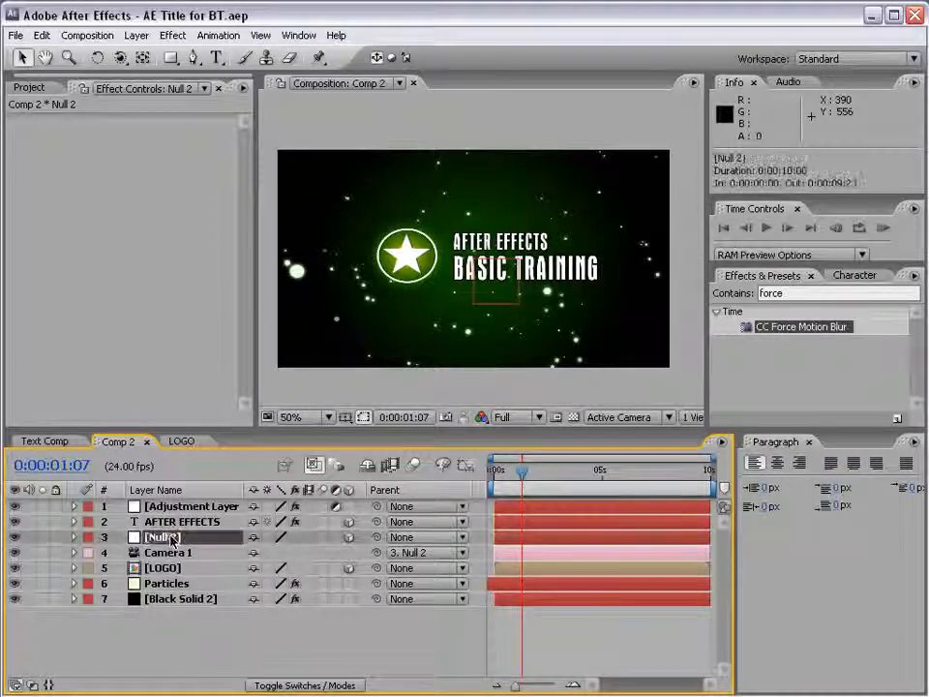
{"action": "left_click", "coordinate": [73, 537]}
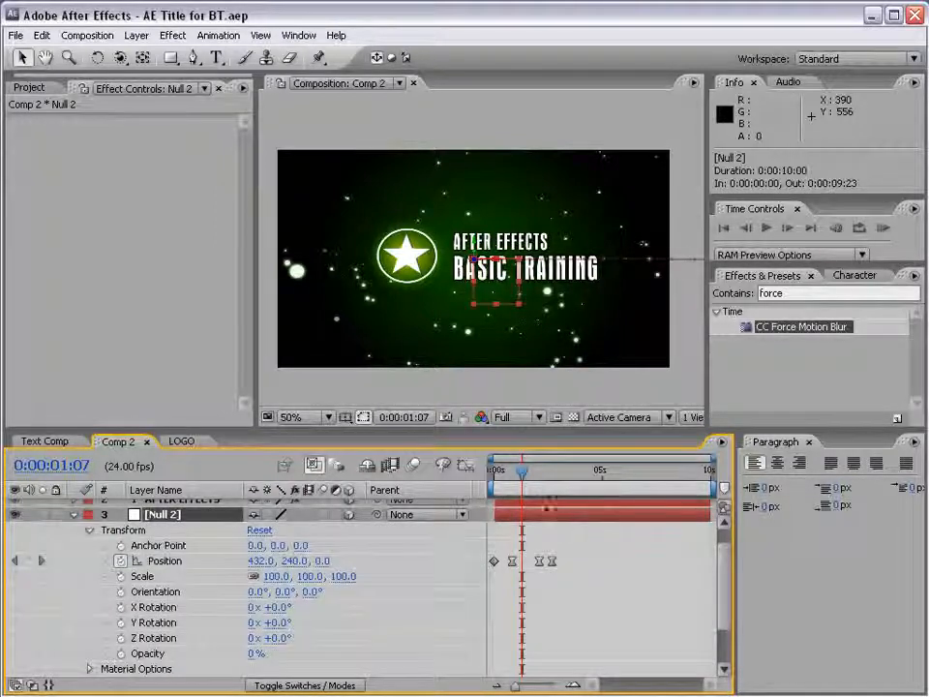
- At 0:00:03:18, add a Position keyframe to Null 2 and enable Orientation keyframing
{"action": "left_click_drag", "start_coordinate": [522, 472], "coordinate": [555, 483]}
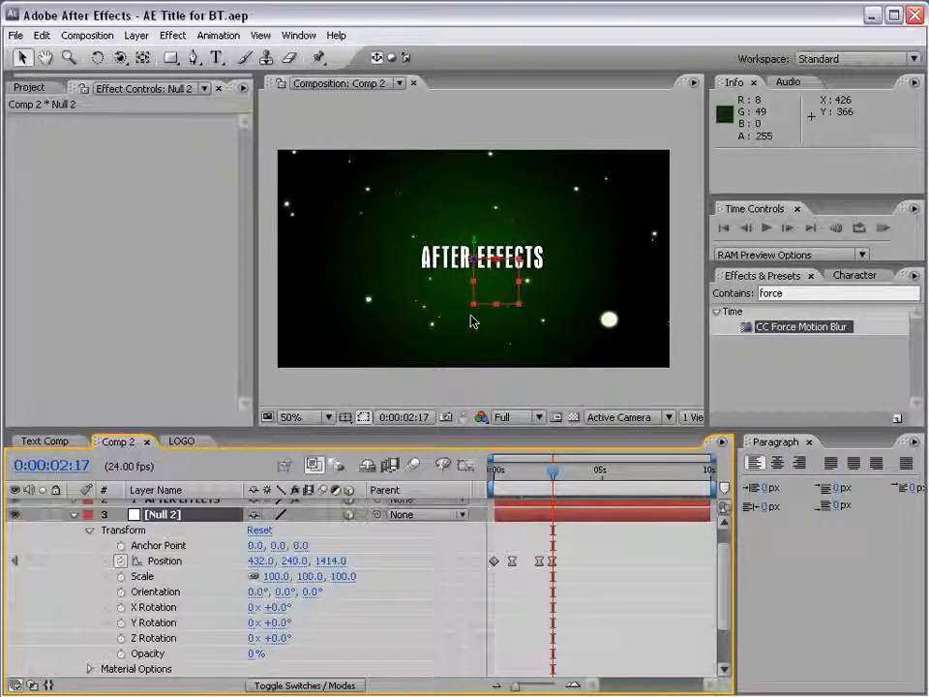
{"action": "left_click_drag", "start_coordinate": [557, 476], "coordinate": [580, 481]}
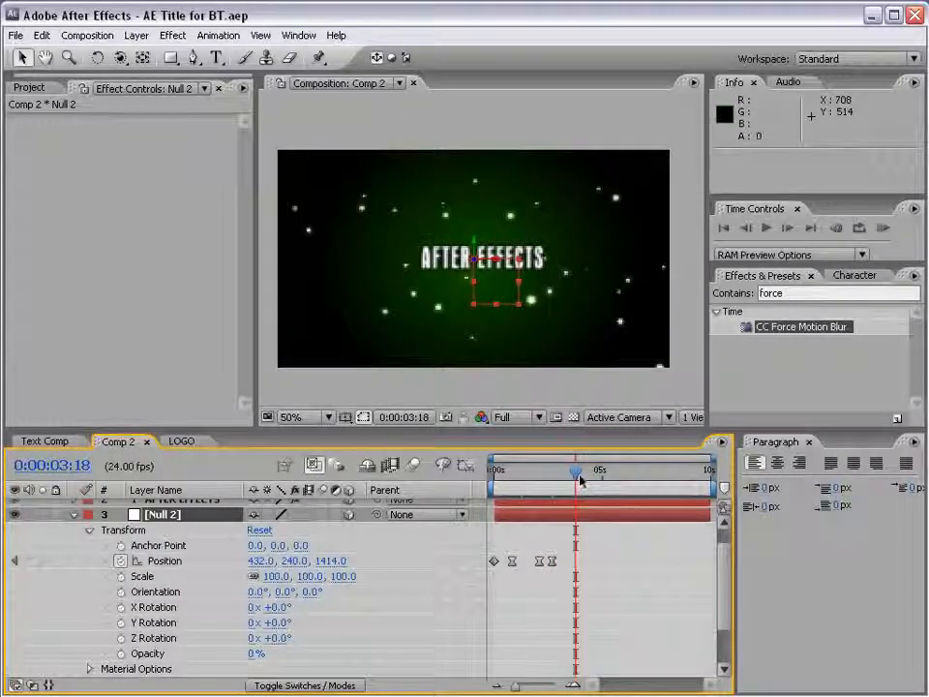
{"action": "left_click", "coordinate": [28, 561]}
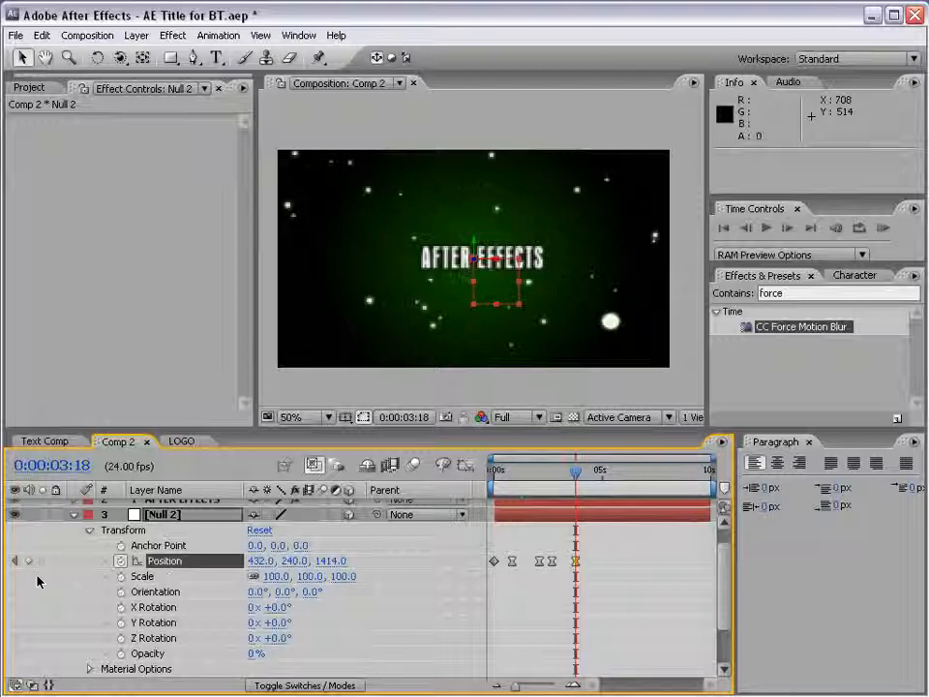
{"action": "left_click", "coordinate": [120, 592]}
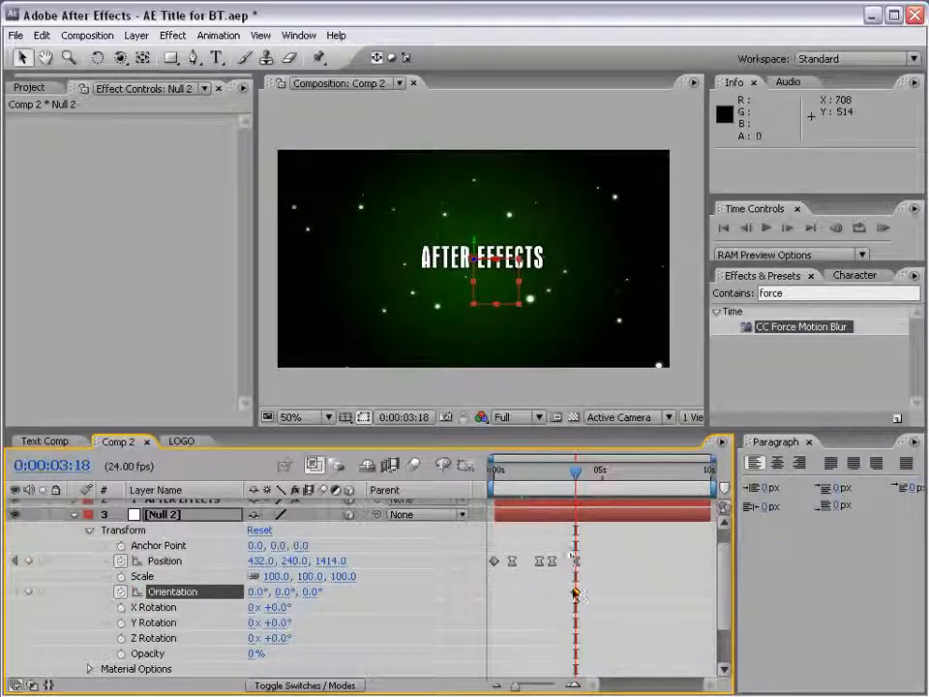
- Hide the adjustment layer at 0:00:00:11 and move the current time to 0:00:04:15
{"action": "left_click", "coordinate": [502, 471]}
{"action": "left_click_drag", "start_coordinate": [726, 570], "coordinate": [725, 546]}
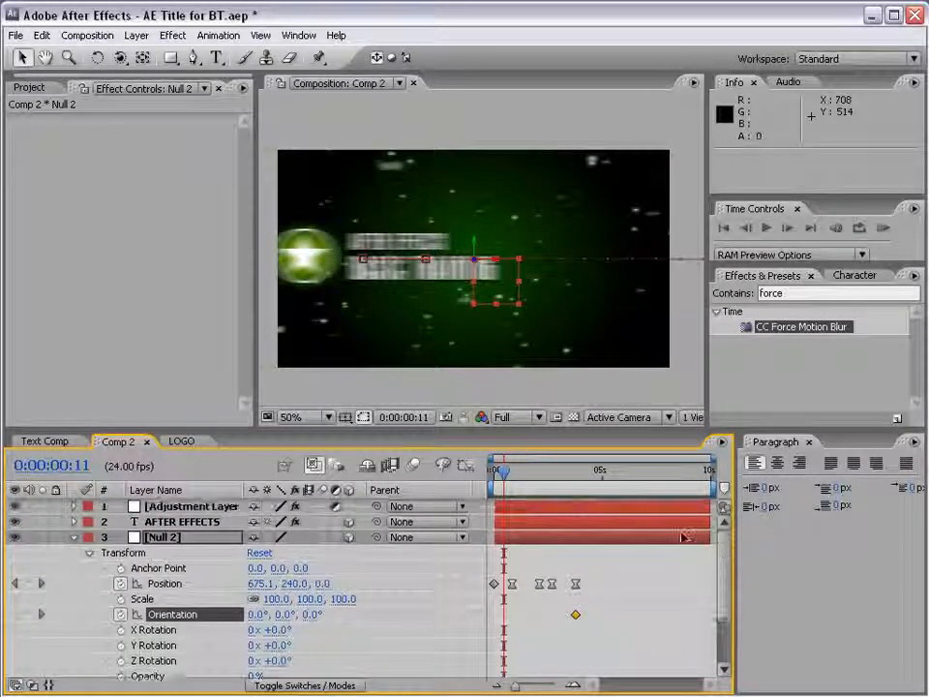
{"action": "left_click", "coordinate": [15, 506]}
{"action": "left_click_drag", "start_coordinate": [501, 476], "coordinate": [595, 474]}
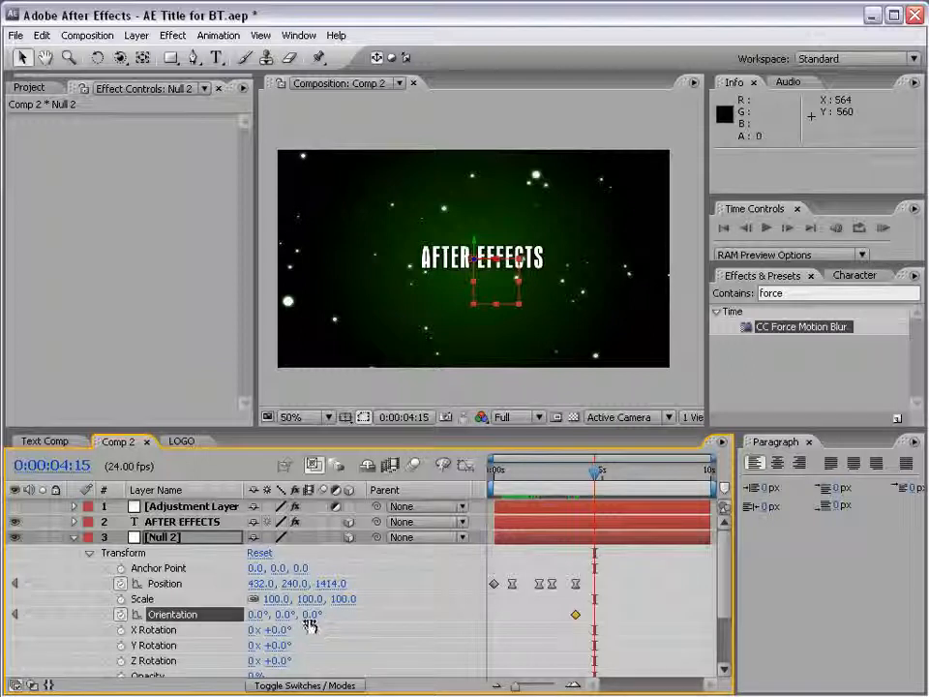
- Try changing Null 2's Z, Y and X Orientation at 0:00:04:15, undoing each change
{"action": "left_click_drag", "start_coordinate": [309, 624], "coordinate": [387, 611]}
{"action": "key", "text": "ctrl+z"}
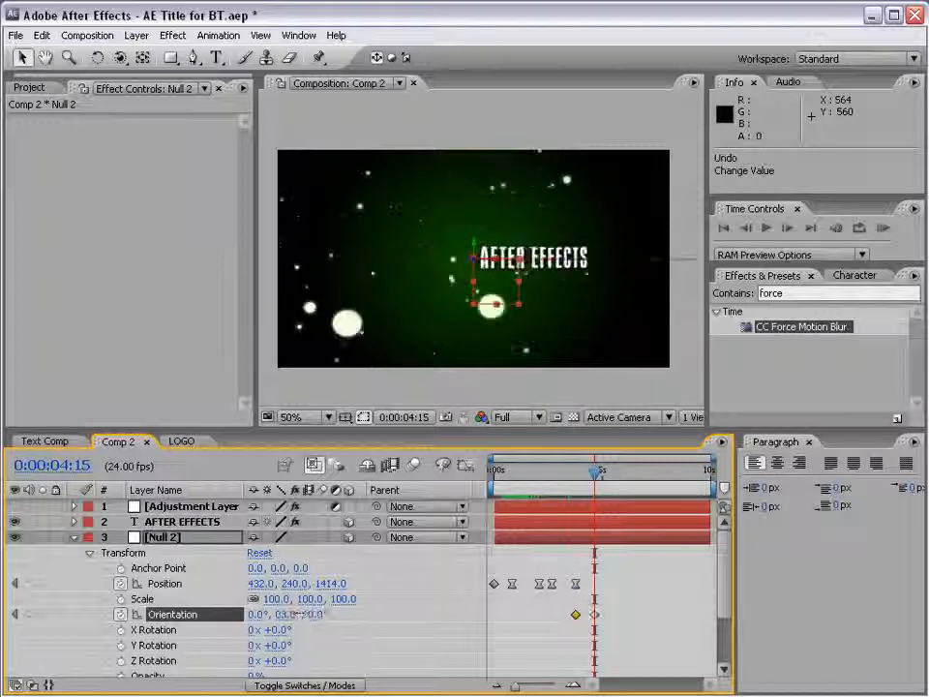
{"action": "left_click_drag", "start_coordinate": [298, 613], "coordinate": [249, 615]}
{"action": "key", "text": "ctrl+z"}
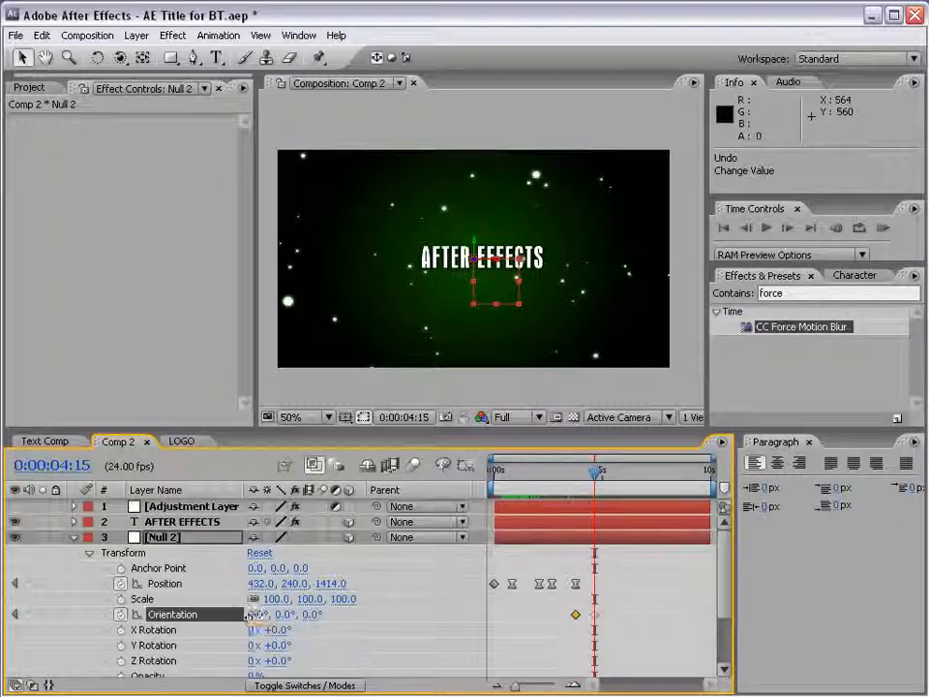
{"action": "left_click_drag", "start_coordinate": [250, 616], "coordinate": [227, 600]}
{"action": "key", "text": "ctrl+z"}
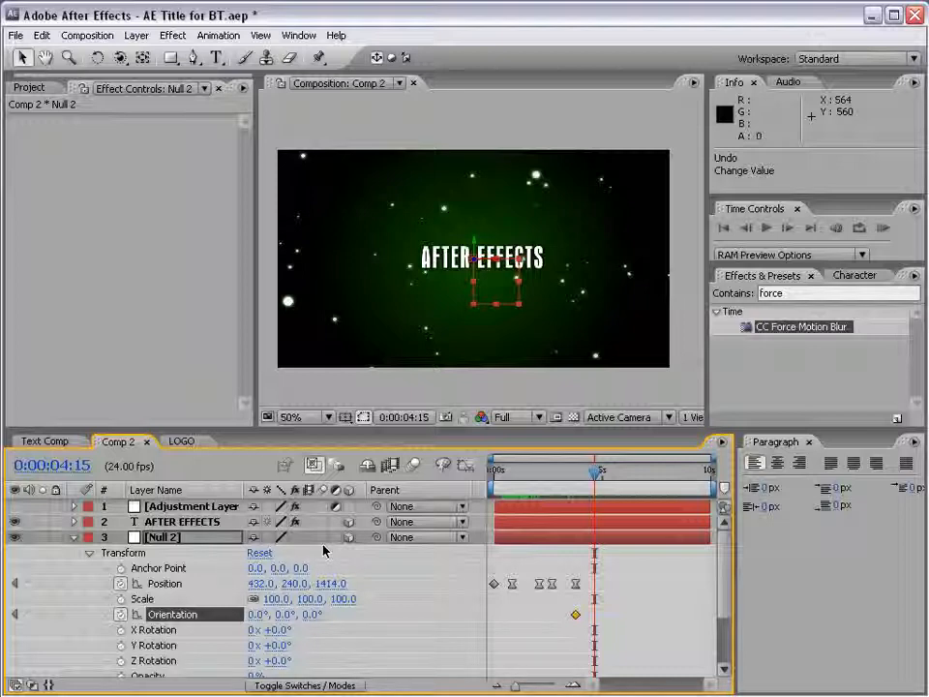
- Save the project, widen the composition viewing area and switch its 3D view to Top
{"action": "key", "text": "ctrl+s"}
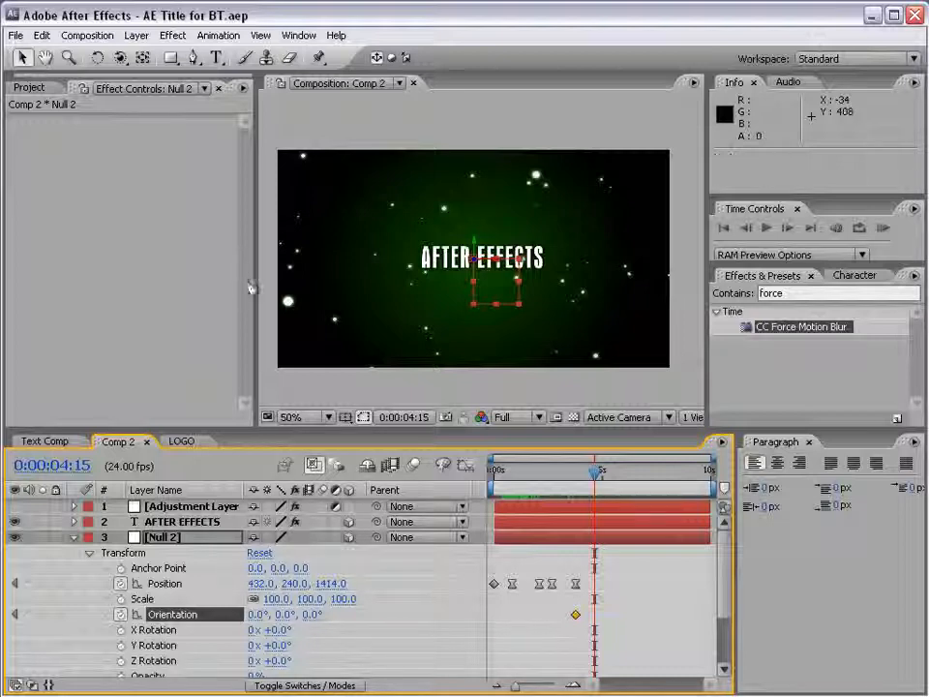
{"action": "left_click_drag", "start_coordinate": [253, 286], "coordinate": [175, 289]}
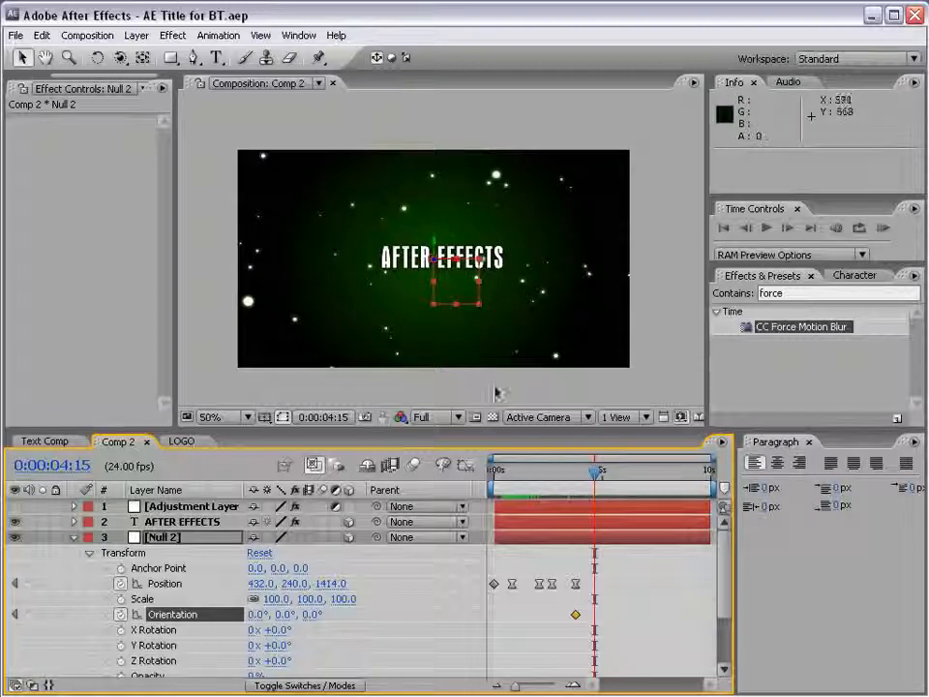
{"action": "left_click", "coordinate": [540, 417]}
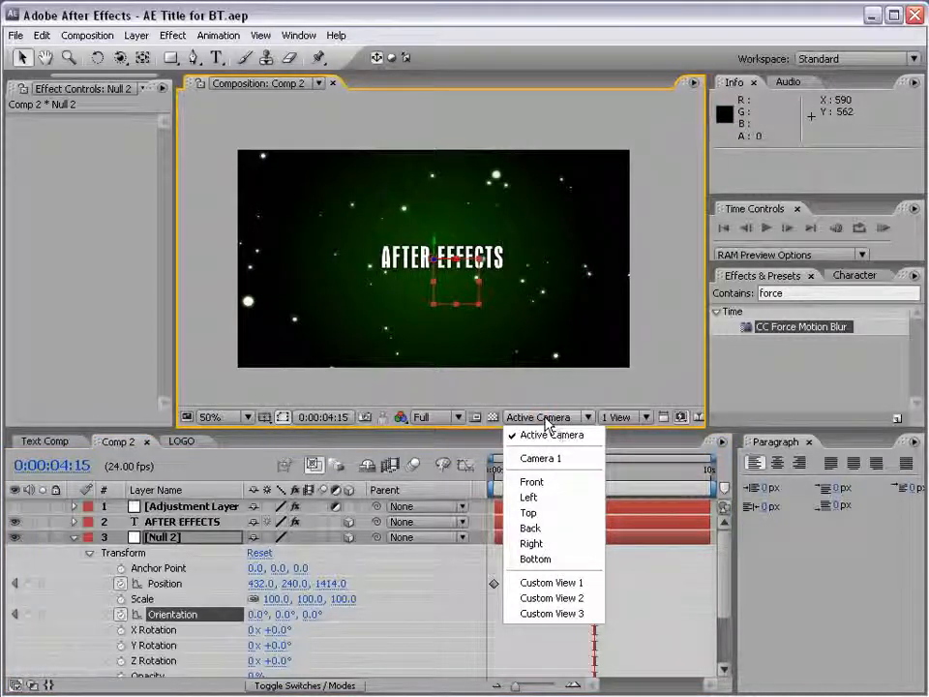
{"action": "left_click", "coordinate": [534, 514]}
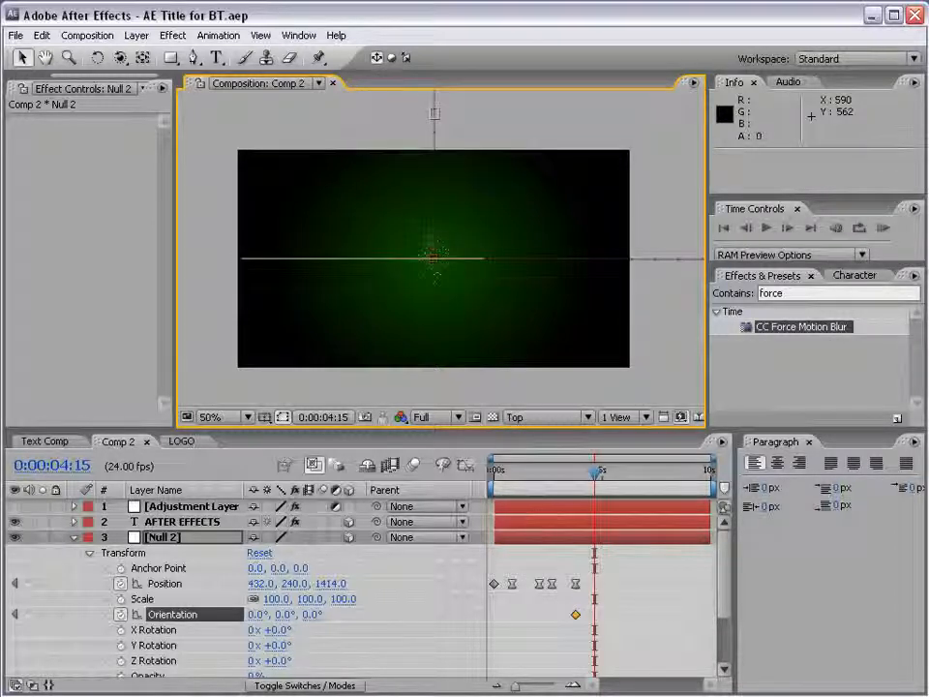
- Collapse Null 2's properties and examine where the LOGO layer sits in the Top view
{"action": "scroll", "coordinate": [476, 356], "scroll_direction": "up", "scroll_amount": 1}
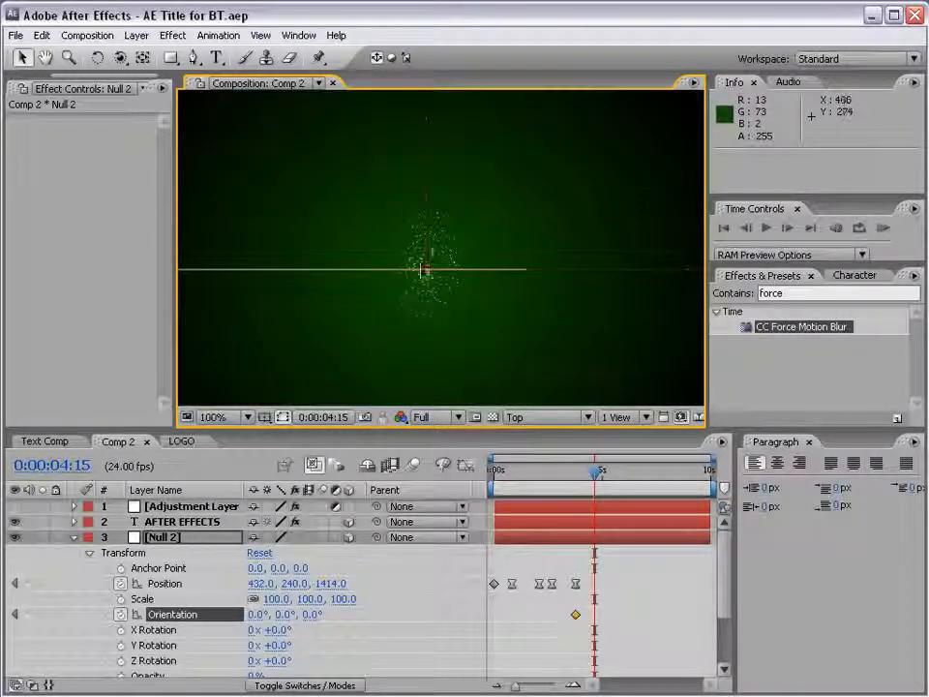
{"action": "scroll", "coordinate": [423, 266], "scroll_direction": "up", "scroll_amount": 1}
{"action": "scroll", "coordinate": [448, 336], "scroll_direction": "down", "scroll_amount": 1}
{"action": "key", "text": "space"}
{"action": "left_click_drag", "start_coordinate": [449, 221], "coordinate": [453, 242]}
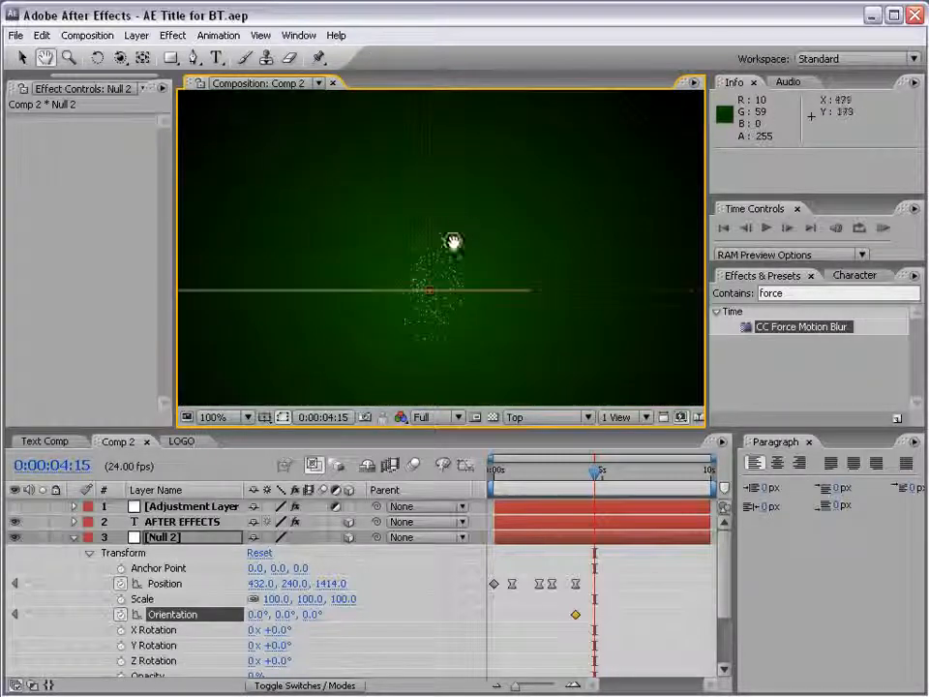
{"action": "left_click", "coordinate": [74, 537]}
{"action": "left_click", "coordinate": [174, 524]}
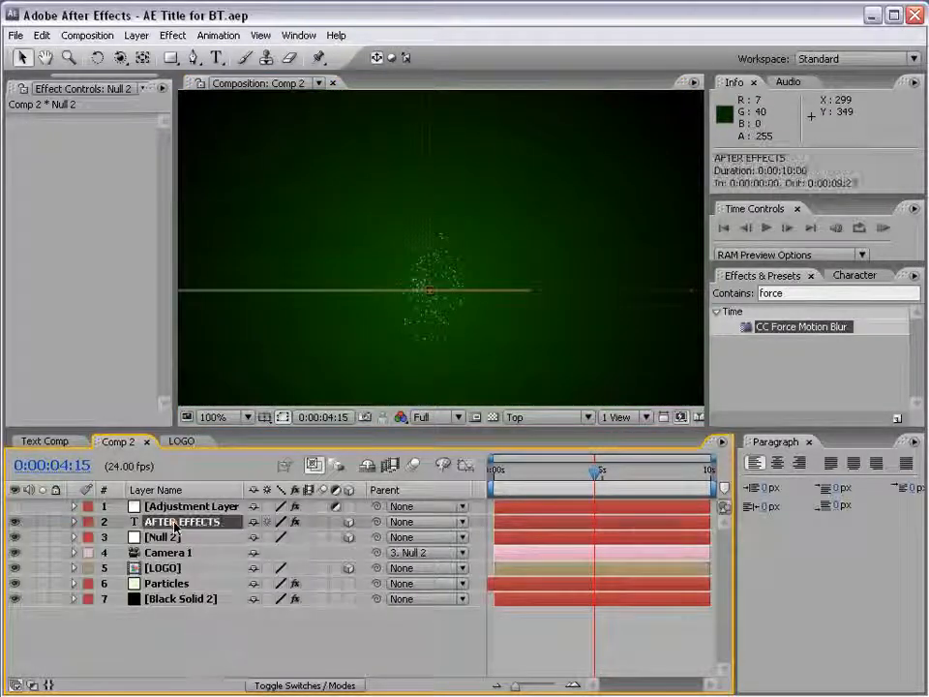
{"action": "left_click", "coordinate": [164, 567]}
{"action": "left_click", "coordinate": [168, 582]}
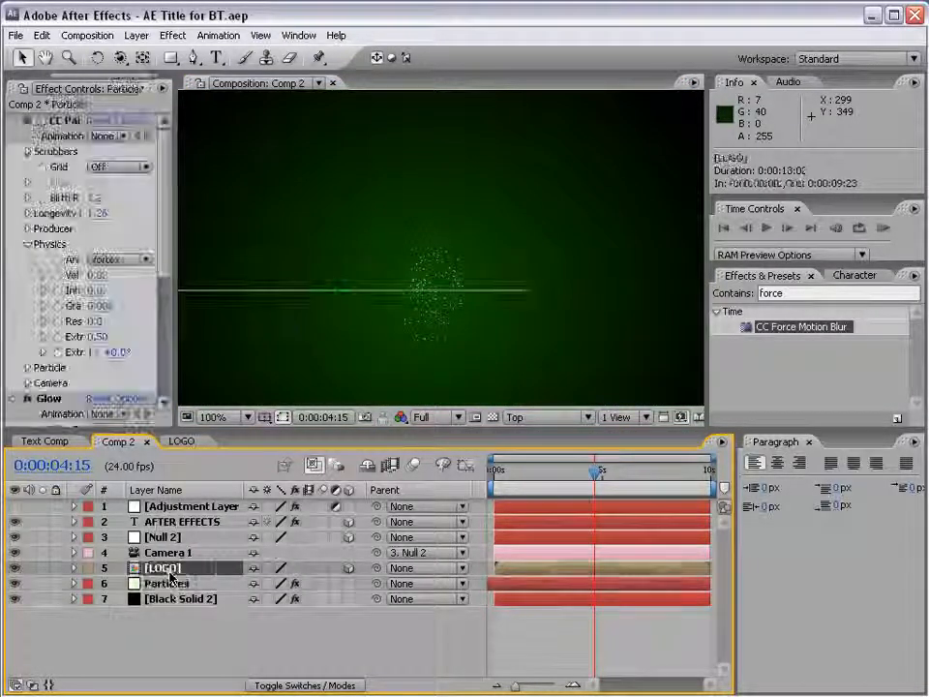
{"action": "key", "text": "space"}
{"action": "scroll", "coordinate": [503, 317], "scroll_direction": "down", "scroll_amount": 1}
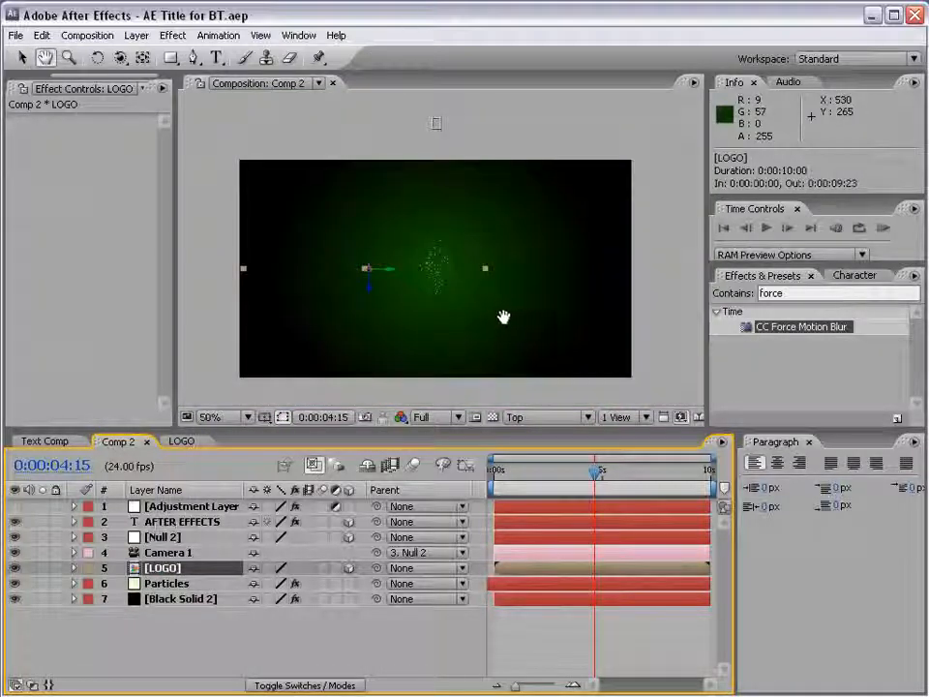
{"action": "left_click_drag", "start_coordinate": [420, 293], "coordinate": [435, 334]}
{"action": "left_click", "coordinate": [456, 172]}
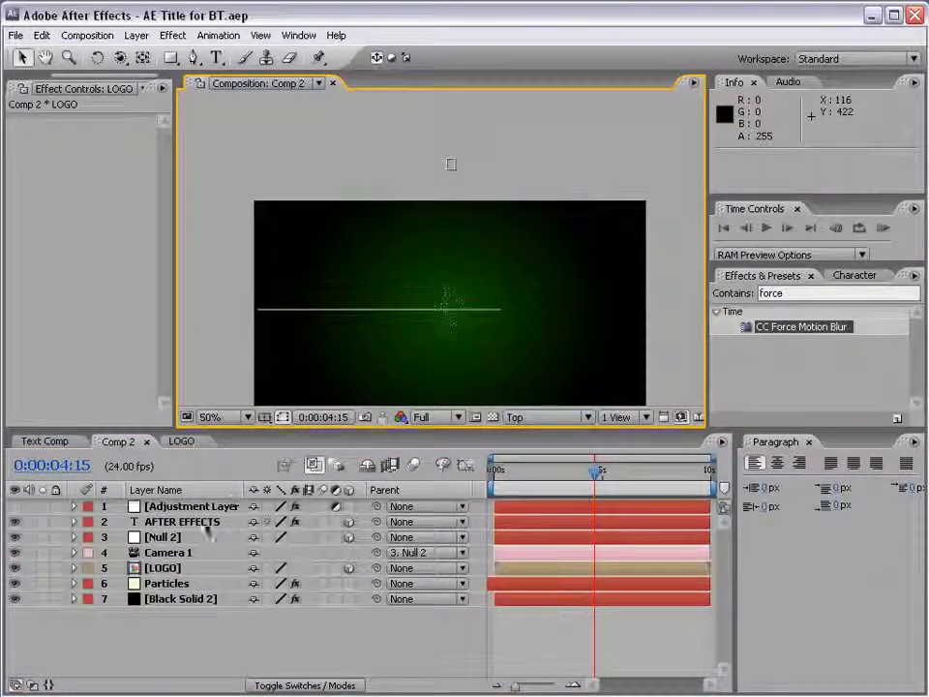
- Examine the depth positions of the AFTER EFFECTS text layer and Null 2 in the Top view
{"action": "left_click", "coordinate": [179, 521]}
{"action": "key", "text": "space"}
{"action": "scroll", "coordinate": [459, 214], "scroll_direction": "down", "scroll_amount": 2}
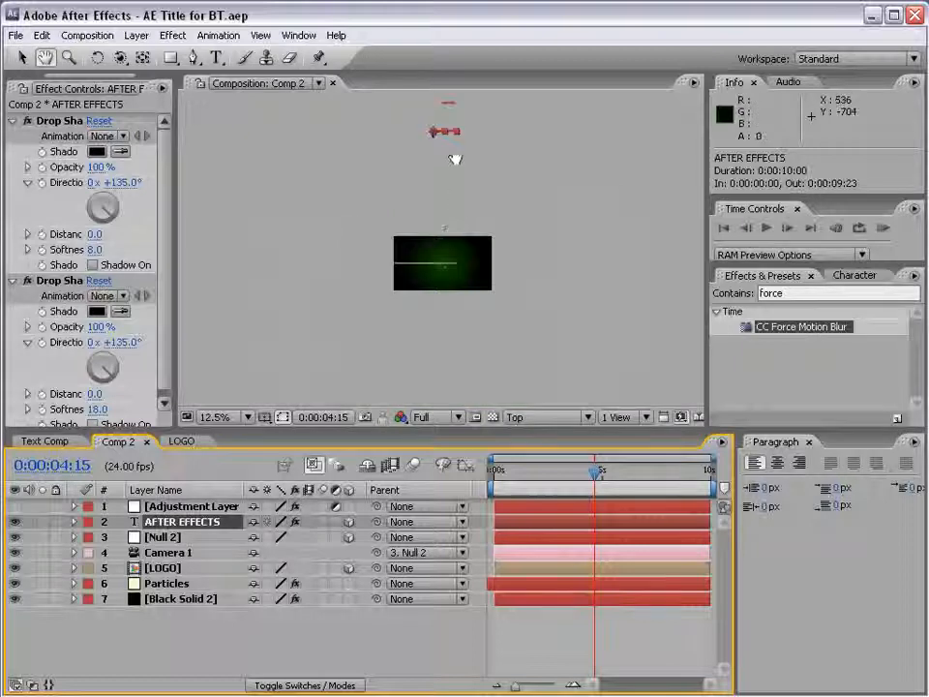
{"action": "left_click_drag", "start_coordinate": [456, 158], "coordinate": [453, 249]}
{"action": "key", "text": "space"}
{"action": "left_click_drag", "start_coordinate": [448, 327], "coordinate": [446, 315]}
{"action": "scroll", "coordinate": [446, 316], "scroll_direction": "up", "scroll_amount": 1}
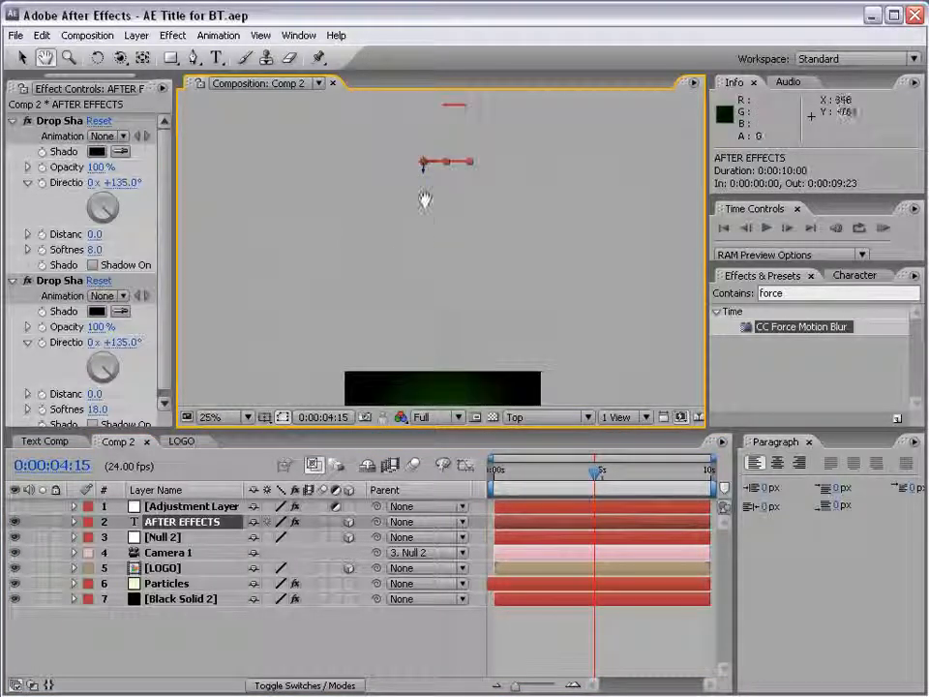
{"action": "left_click_drag", "start_coordinate": [427, 201], "coordinate": [424, 239]}
{"action": "scroll", "coordinate": [425, 239], "scroll_direction": "up", "scroll_amount": 1}
{"action": "left_click_drag", "start_coordinate": [417, 163], "coordinate": [417, 201]}
{"action": "scroll", "coordinate": [419, 220], "scroll_direction": "down", "scroll_amount": 1}
{"action": "left_click_drag", "start_coordinate": [462, 332], "coordinate": [453, 268]}
{"action": "key", "text": "space"}
{"action": "scroll", "coordinate": [450, 192], "scroll_direction": "up", "scroll_amount": 1}
{"action": "left_click_drag", "start_coordinate": [432, 113], "coordinate": [441, 331]}
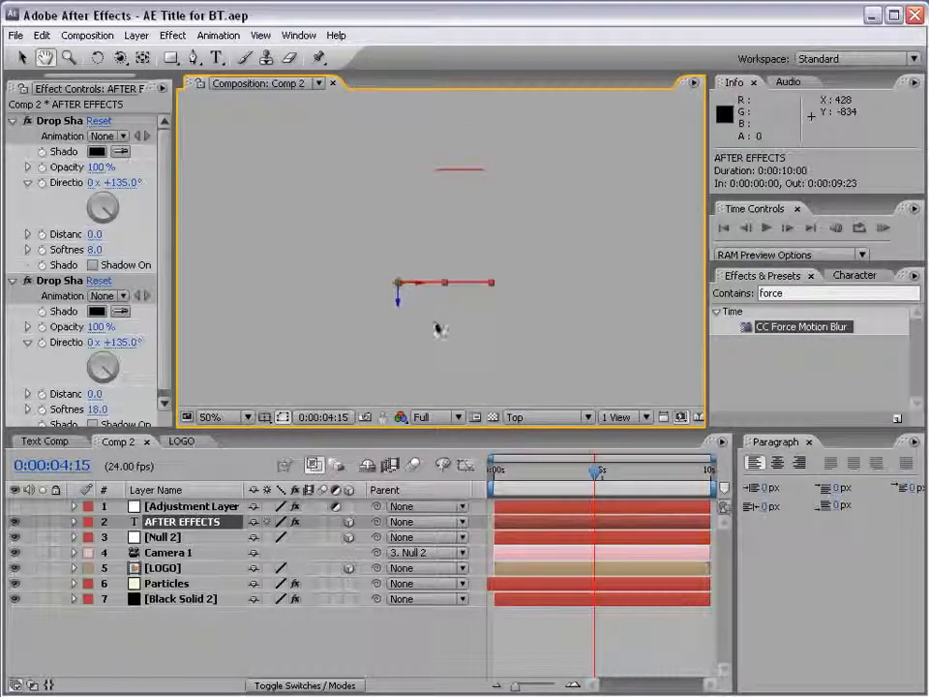
{"action": "left_click", "coordinate": [163, 537]}
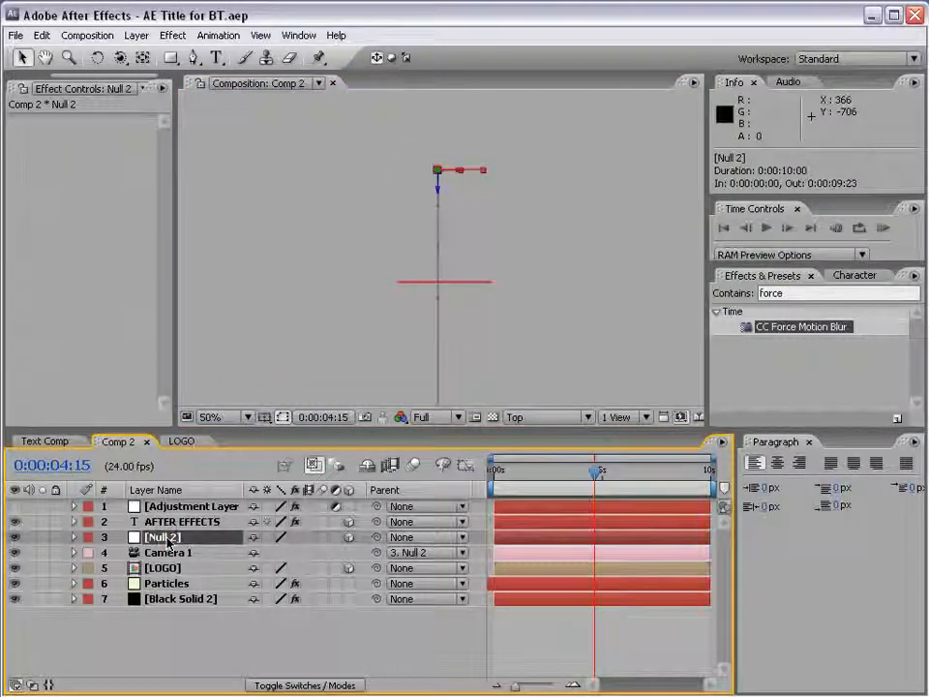
{"action": "left_click", "coordinate": [163, 522]}
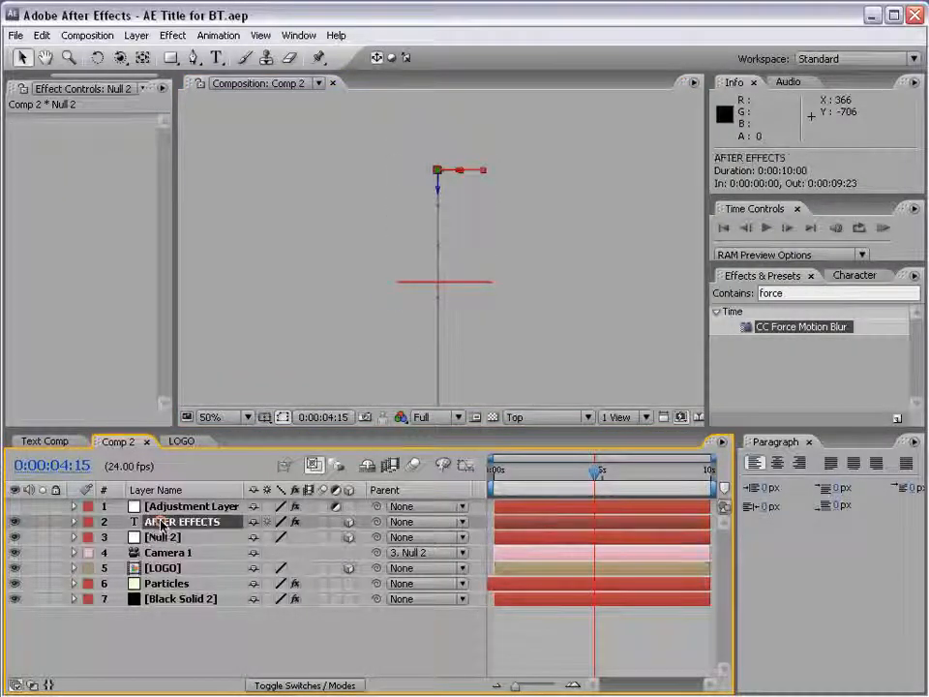
{"action": "left_click", "coordinate": [163, 537]}
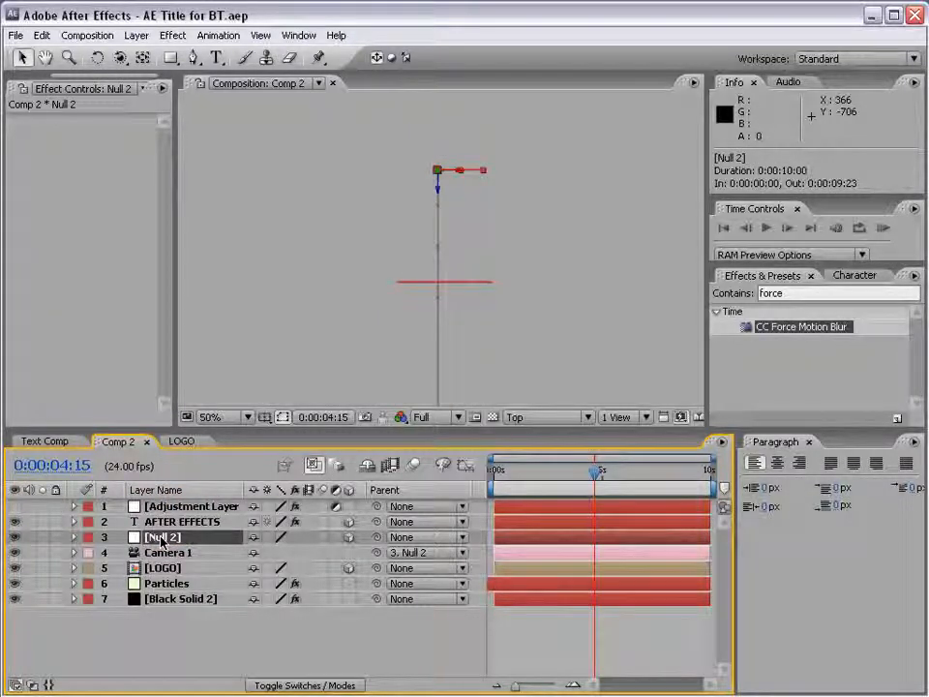
{"action": "left_click", "coordinate": [583, 616]}
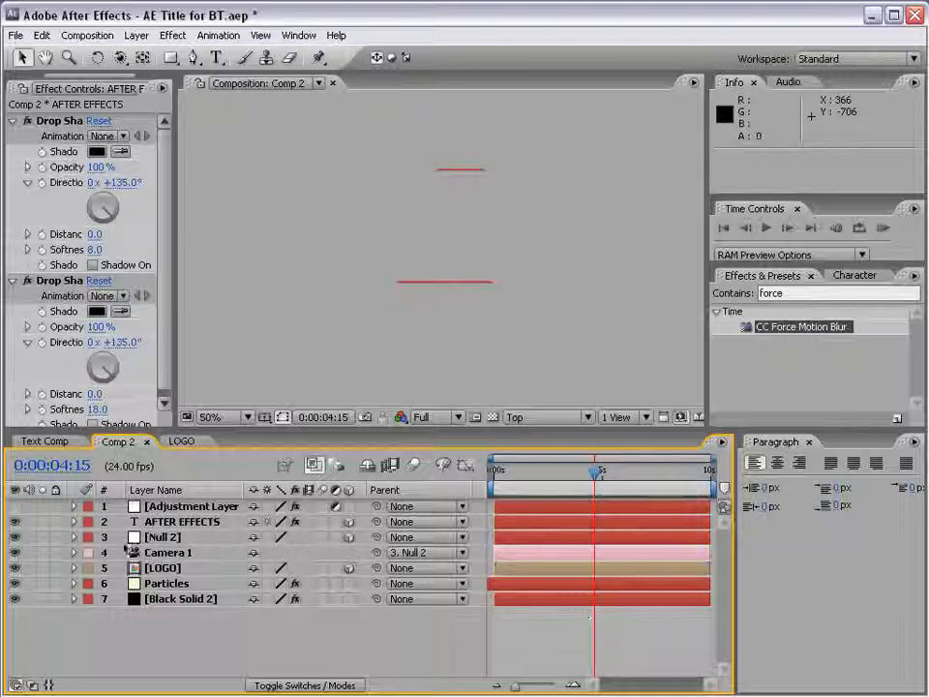
- Move the AFTER EFFECTS text layer along its Z axis to about 1415, lining it up with Null 2 in depth
{"action": "left_click", "coordinate": [166, 523]}
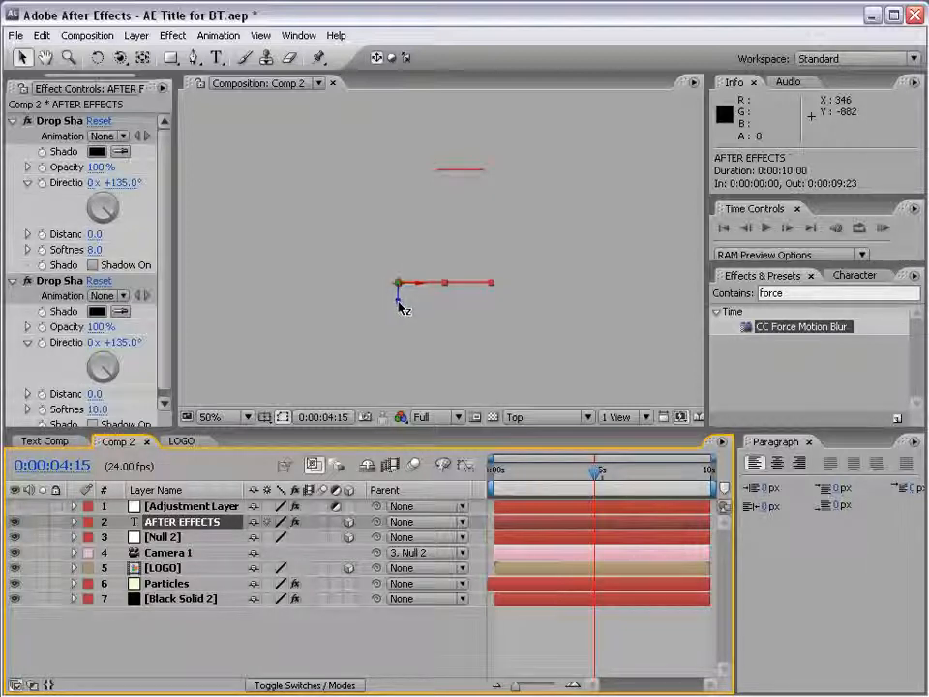
{"action": "left_click_drag", "start_coordinate": [400, 306], "coordinate": [395, 192]}
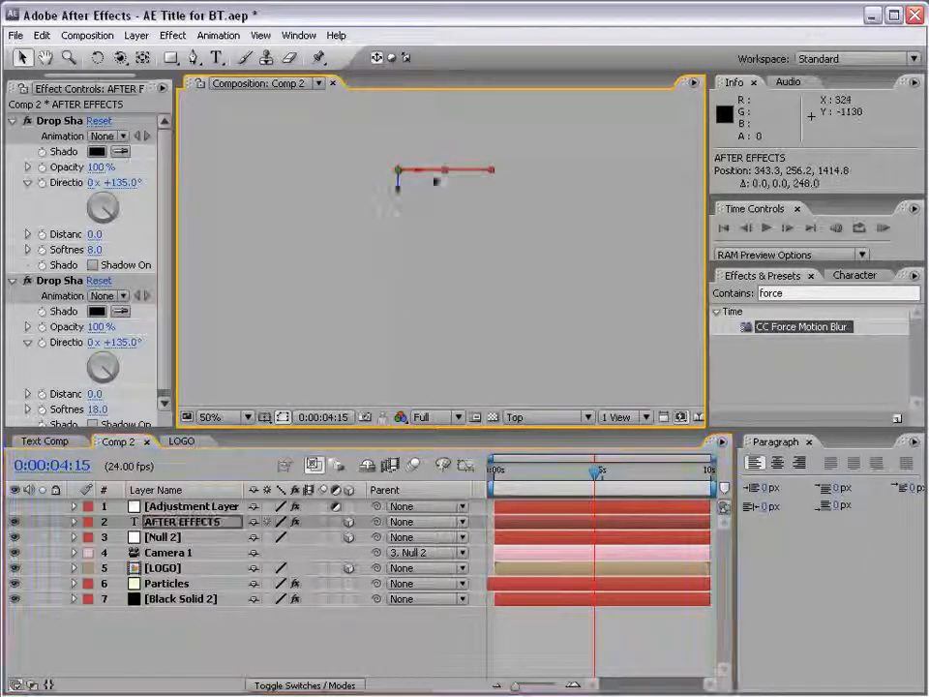
{"action": "key", "text": "h"}
{"action": "key", "text": "period"}
{"action": "left_click_drag", "start_coordinate": [448, 170], "coordinate": [428, 290]}
{"action": "key", "text": "period"}
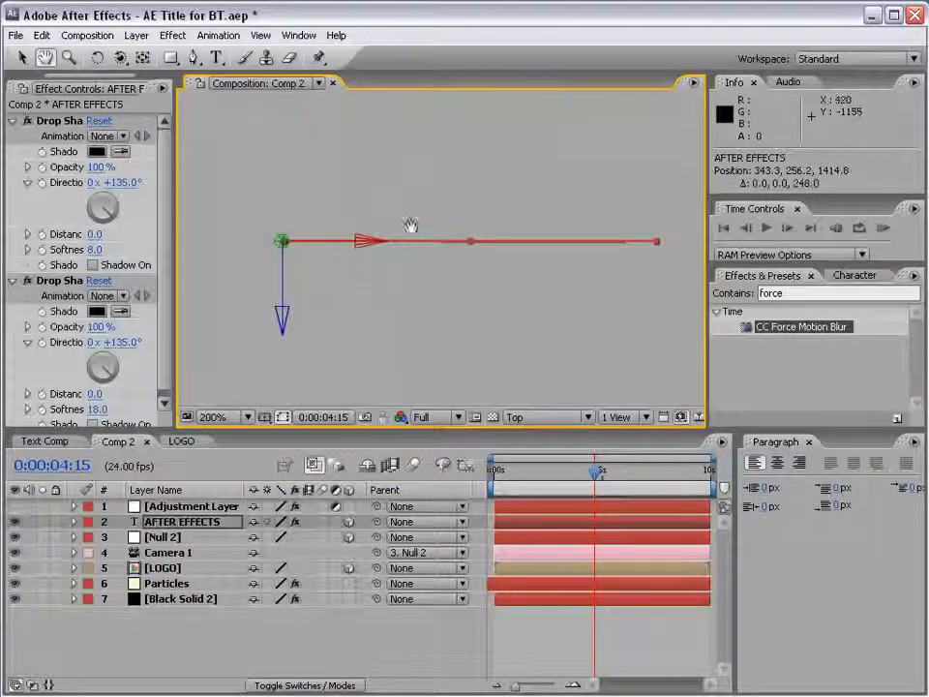
{"action": "key", "text": "v"}
{"action": "left_click_drag", "start_coordinate": [287, 316], "coordinate": [283, 324]}
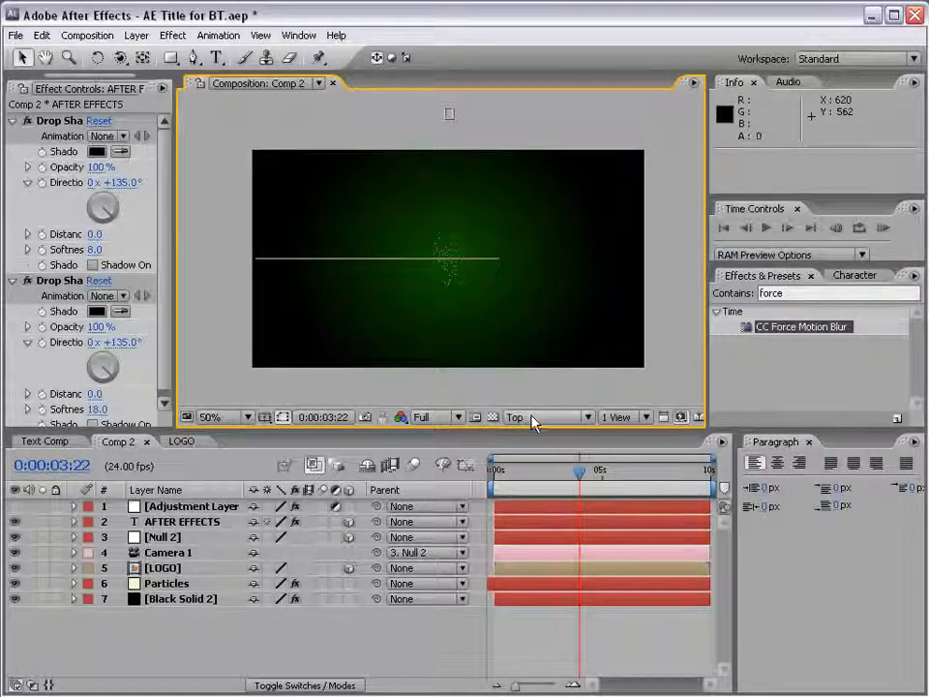
- Switch the composition's 3D view to Active Camera and clear the layer selection
{"action": "left_click", "coordinate": [531, 420]}
{"action": "left_click", "coordinate": [547, 435]}
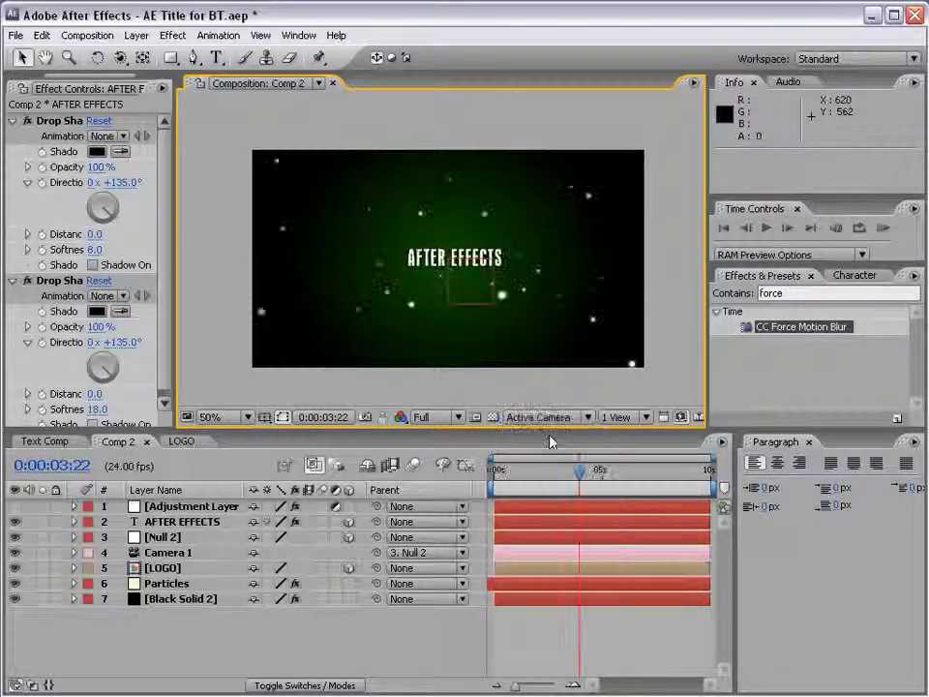
{"action": "left_click", "coordinate": [384, 617]}
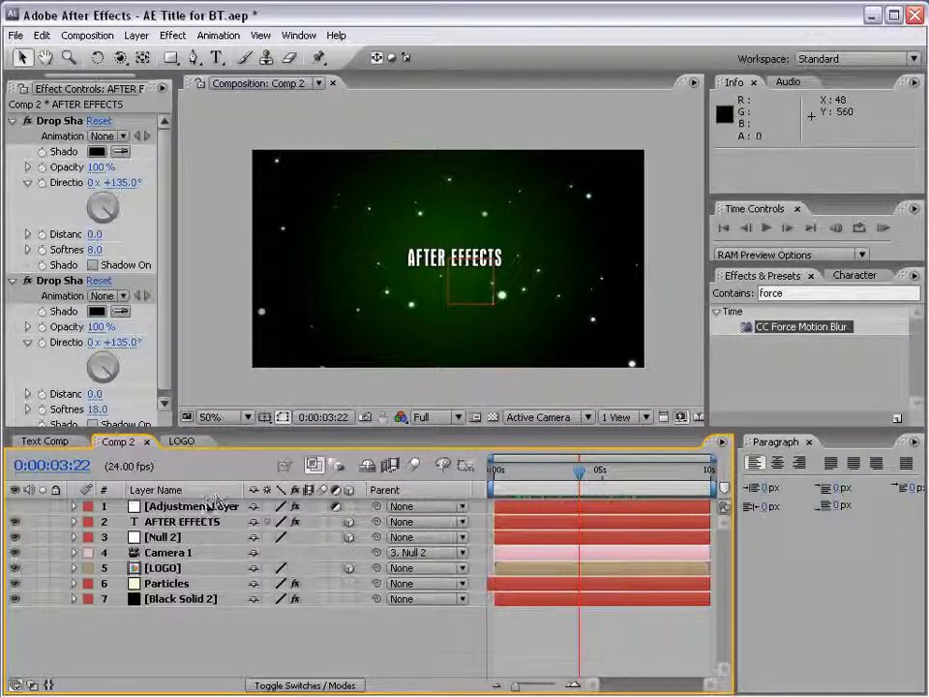
- Scale the AFTER EFFECTS text layer to 148% and reposition it at the centre of the frame, checking it against the safe-area guides
{"action": "left_click", "coordinate": [193, 521]}
{"action": "key", "text": "s"}
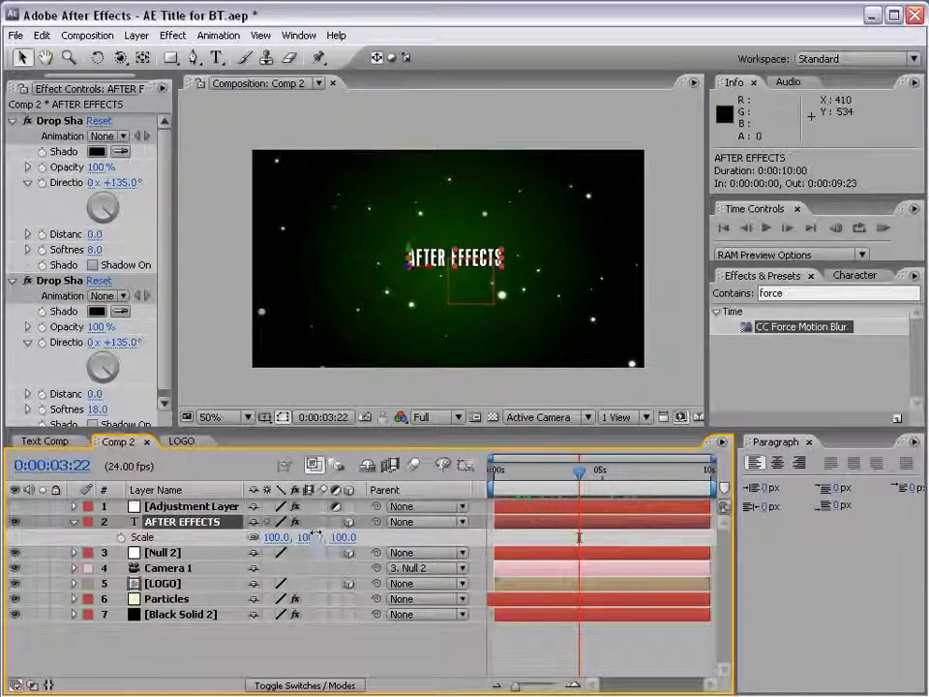
{"action": "left_click_drag", "start_coordinate": [315, 535], "coordinate": [370, 535]}
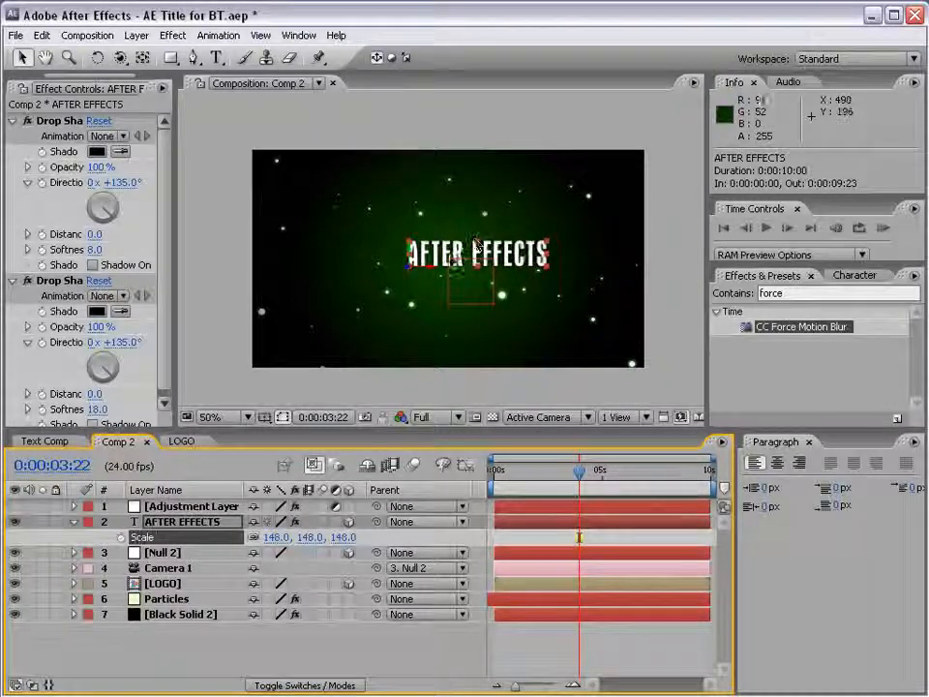
{"action": "left_click_drag", "start_coordinate": [458, 254], "coordinate": [479, 252]}
{"action": "key", "text": "apostrophe"}
{"action": "key", "text": "apostrophe"}
{"action": "left_click", "coordinate": [499, 640]}
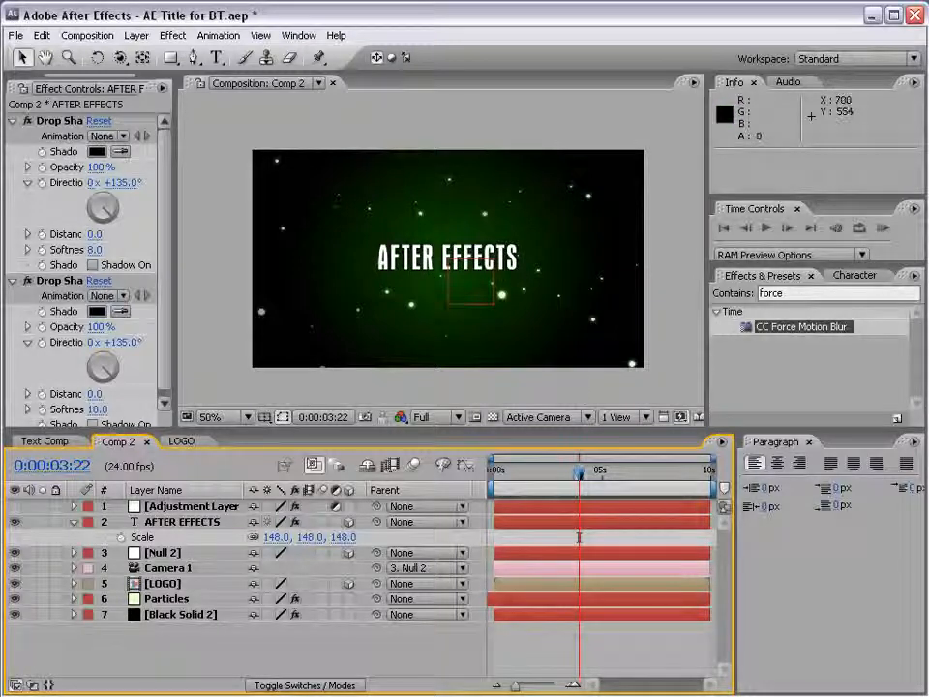
- Try rotating Null 2 about its Y and X axes at 0:00:03:02, undoing each rotation
{"action": "mouse_move", "coordinate": [578, 473]}
{"action": "left_mouse_down"}
{"action": "mouse_move", "coordinate": [522, 475]}
{"action": "mouse_move", "coordinate": [560, 476]}
{"action": "left_mouse_up"}
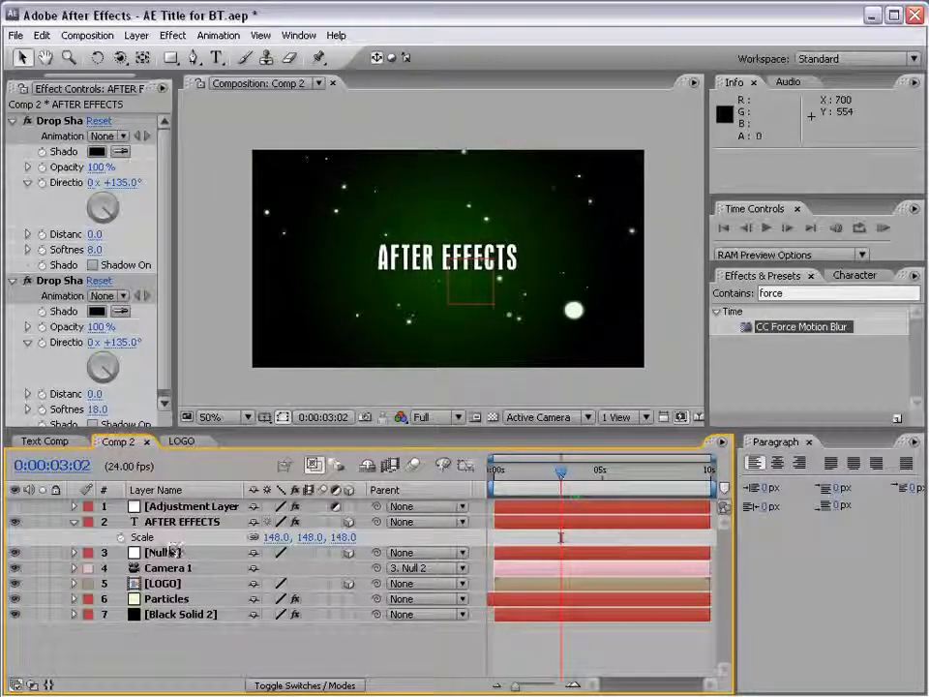
{"action": "left_click", "coordinate": [170, 551]}
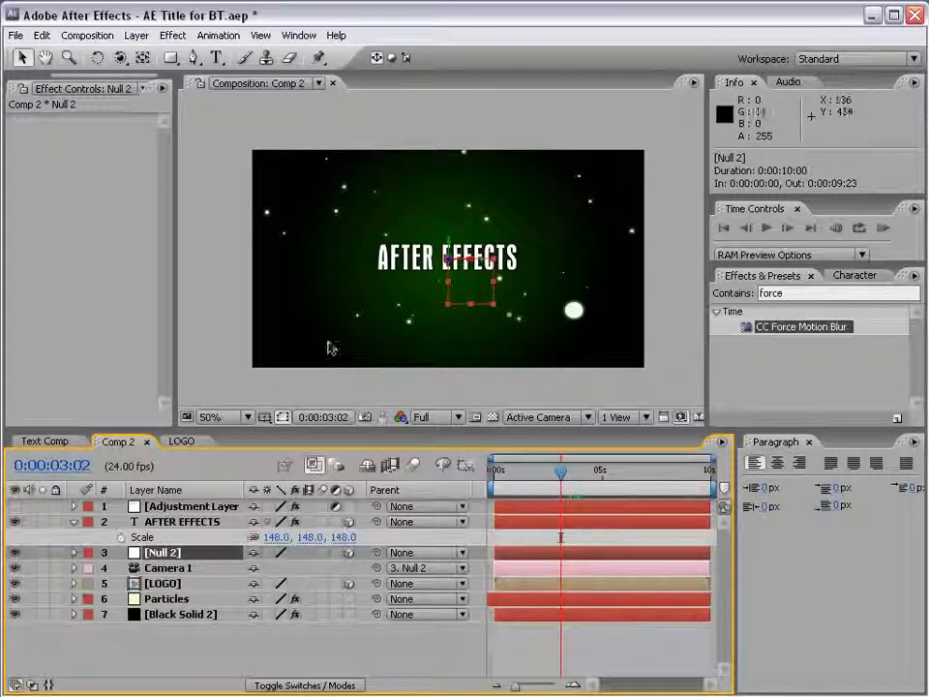
{"action": "key", "text": "w"}
{"action": "left_click_drag", "start_coordinate": [433, 247], "coordinate": [532, 250]}
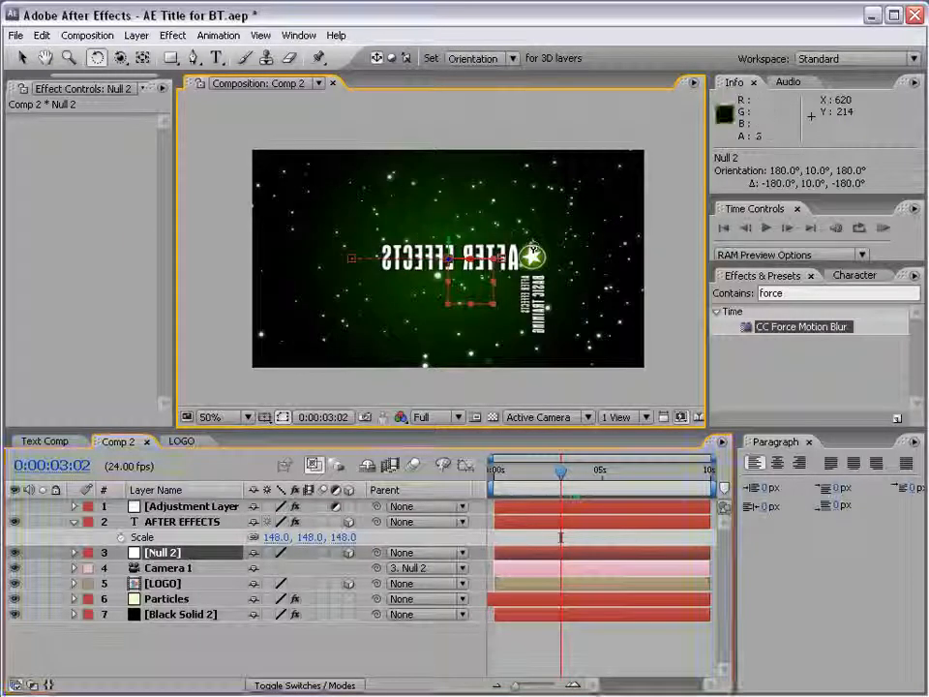
{"action": "key", "text": "ctrl+z"}
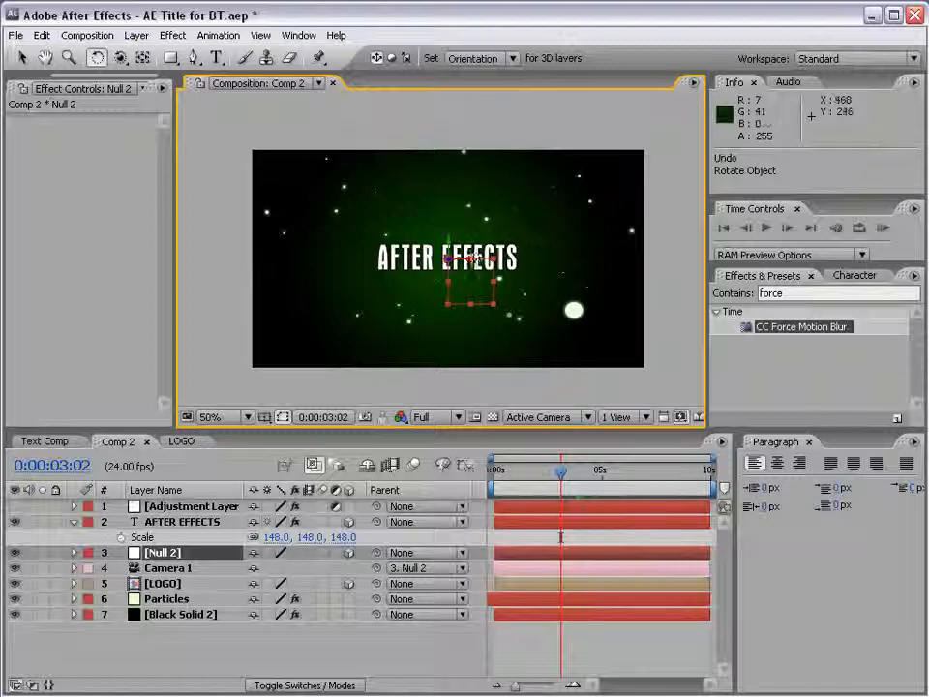
{"action": "left_click_drag", "start_coordinate": [459, 259], "coordinate": [462, 315]}
{"action": "key", "text": "ctrl+z"}
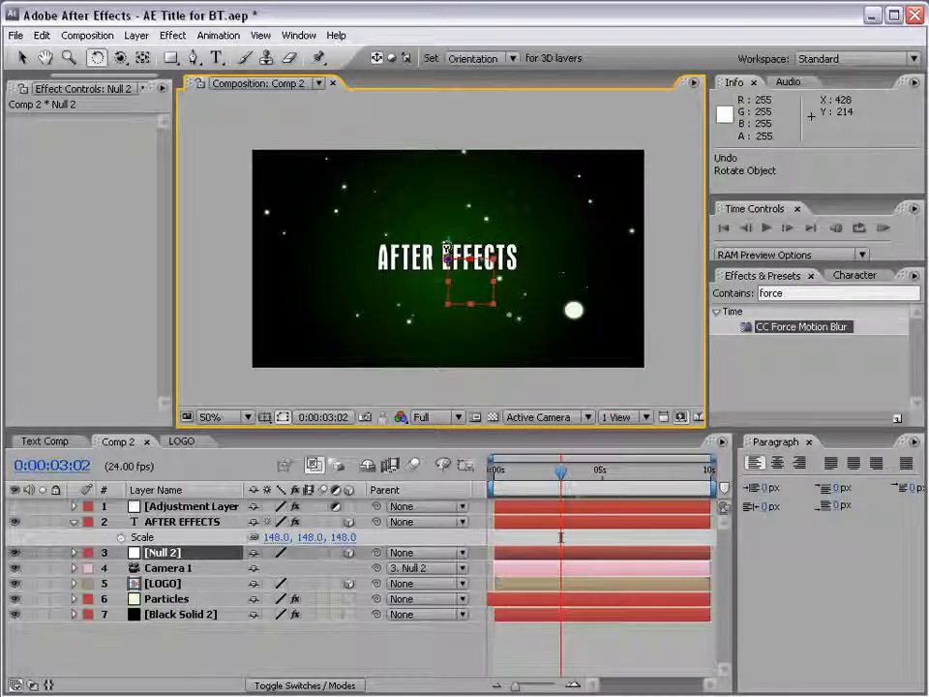
{"action": "left_click_drag", "start_coordinate": [447, 254], "coordinate": [422, 254]}
{"action": "key", "text": "ctrl+z"}
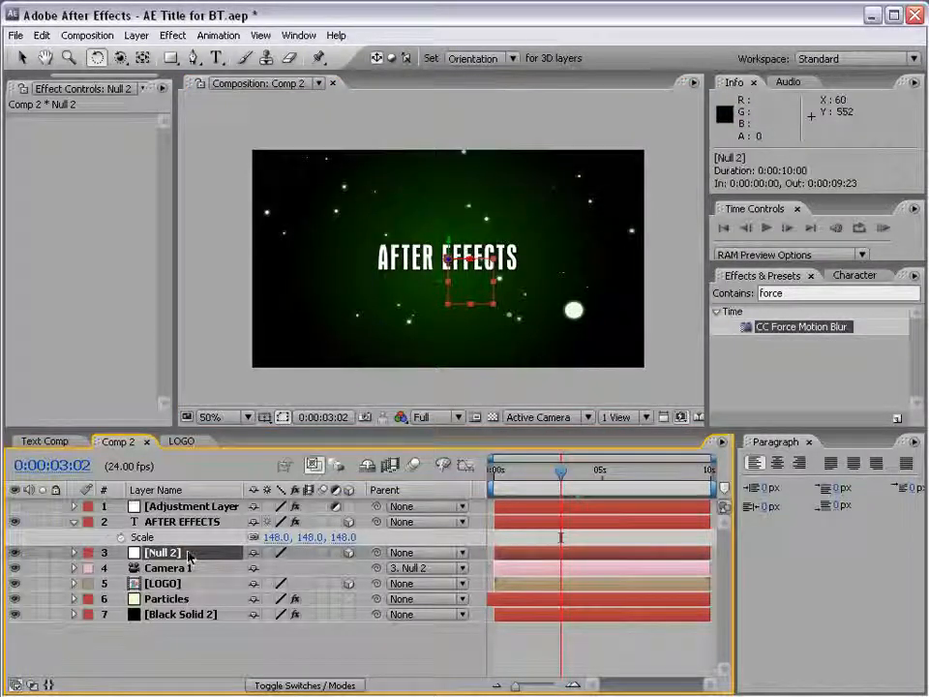
- Reveal Null 2's keyframed properties, enlarge the timeline scale and move the current time to its Orientation keyframe at 0:00:03:18
{"action": "key", "text": "u"}
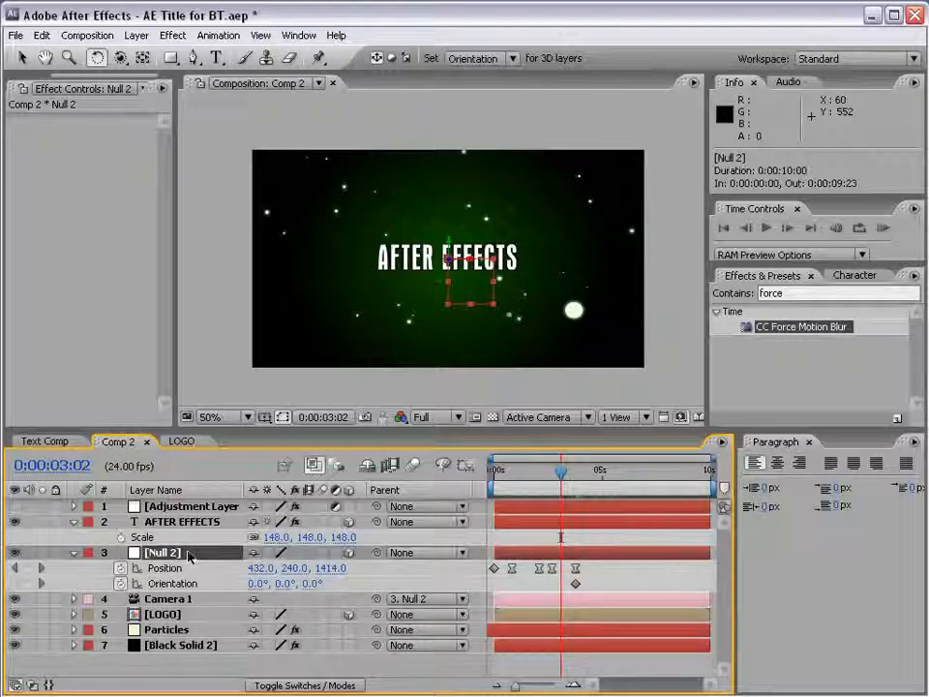
{"action": "key", "text": "equal"}
{"action": "left_click", "coordinate": [517, 474]}
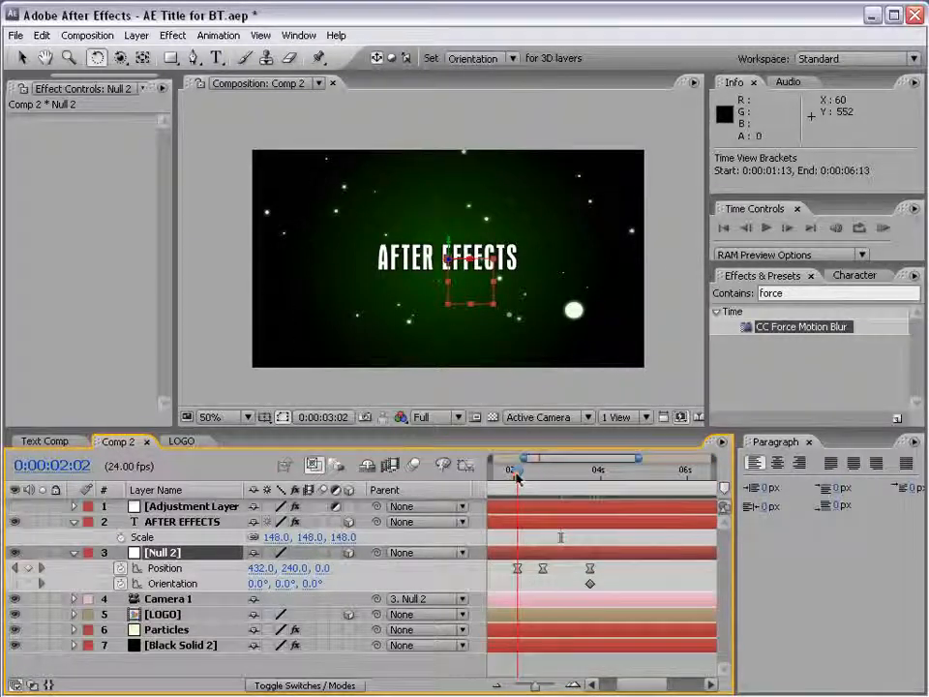
{"action": "left_click_drag", "start_coordinate": [516, 474], "coordinate": [593, 475]}
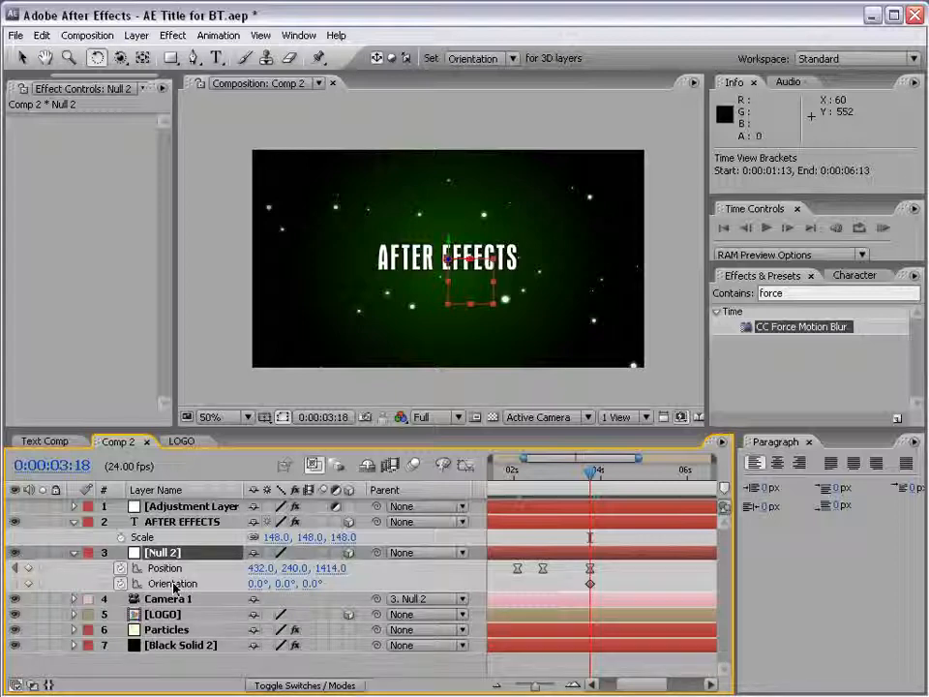
- At 0:00:04:08, rotate Null 2 to a Y Orientation of 90°, then advance to 0:00:04:09 and deselect the keyframe
{"action": "left_click_drag", "start_coordinate": [591, 473], "coordinate": [613, 477]}
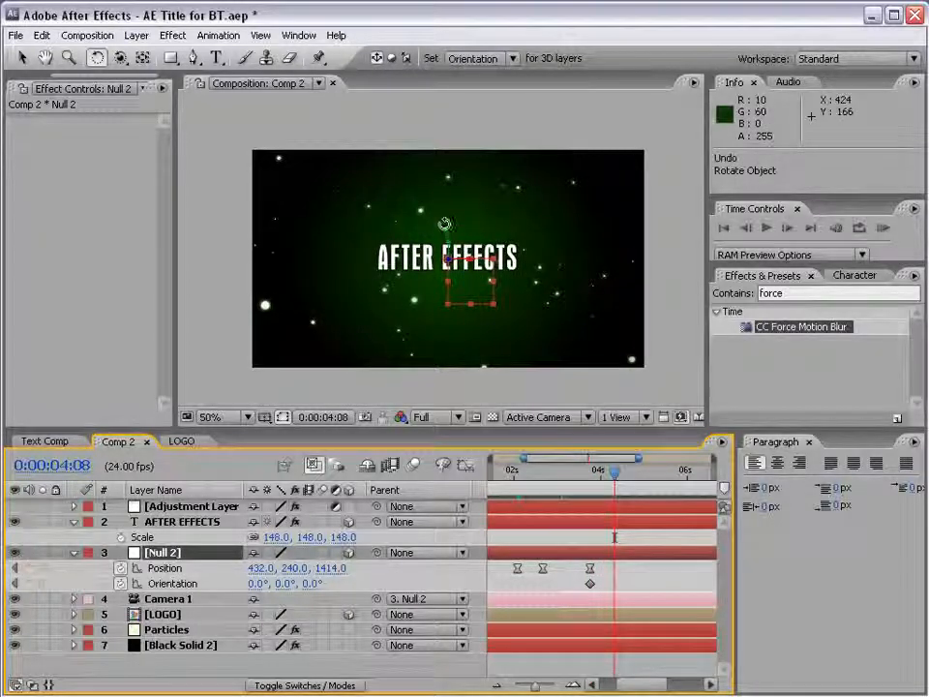
{"action": "left_click_drag", "start_coordinate": [441, 250], "coordinate": [413, 247]}
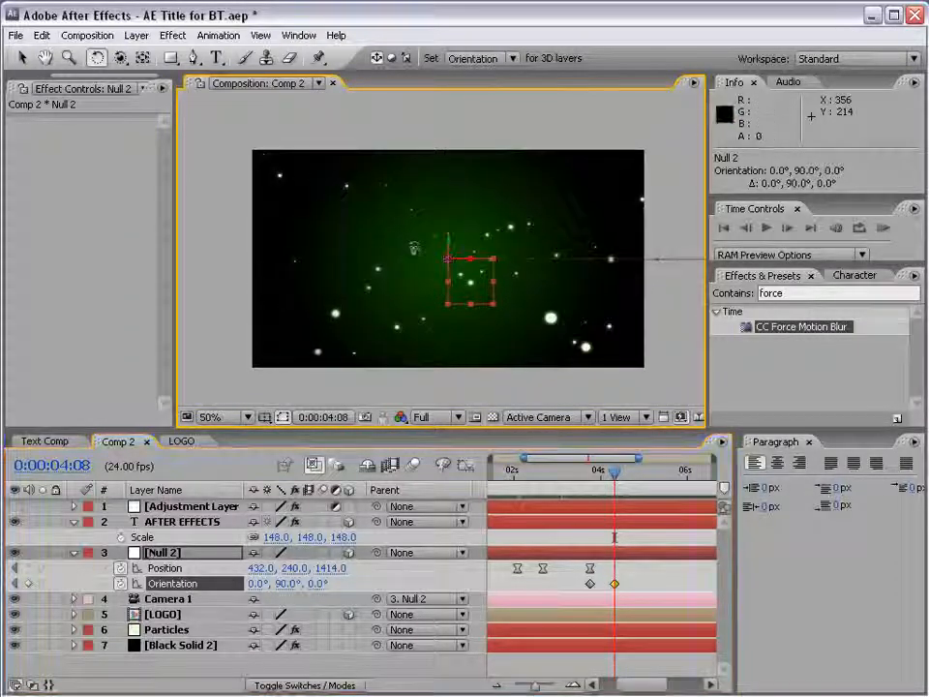
{"action": "left_click", "coordinate": [613, 472]}
{"action": "mouse_move", "coordinate": [613, 472]}
{"action": "left_mouse_down"}
{"action": "mouse_move", "coordinate": [605, 472]}
{"action": "mouse_move", "coordinate": [616, 472]}
{"action": "left_mouse_up"}
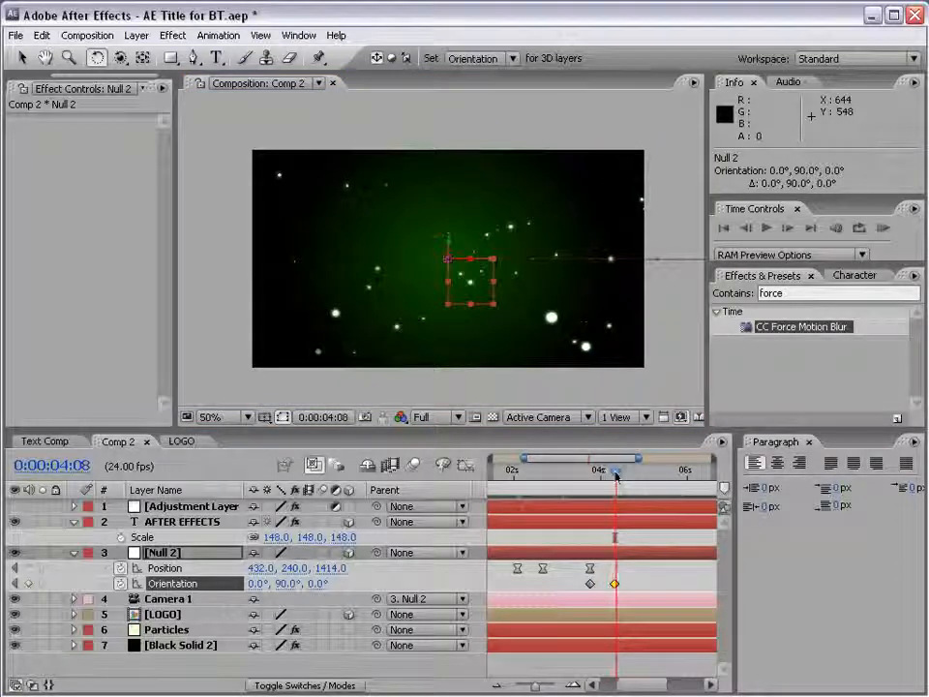
{"action": "left_click", "coordinate": [631, 582]}
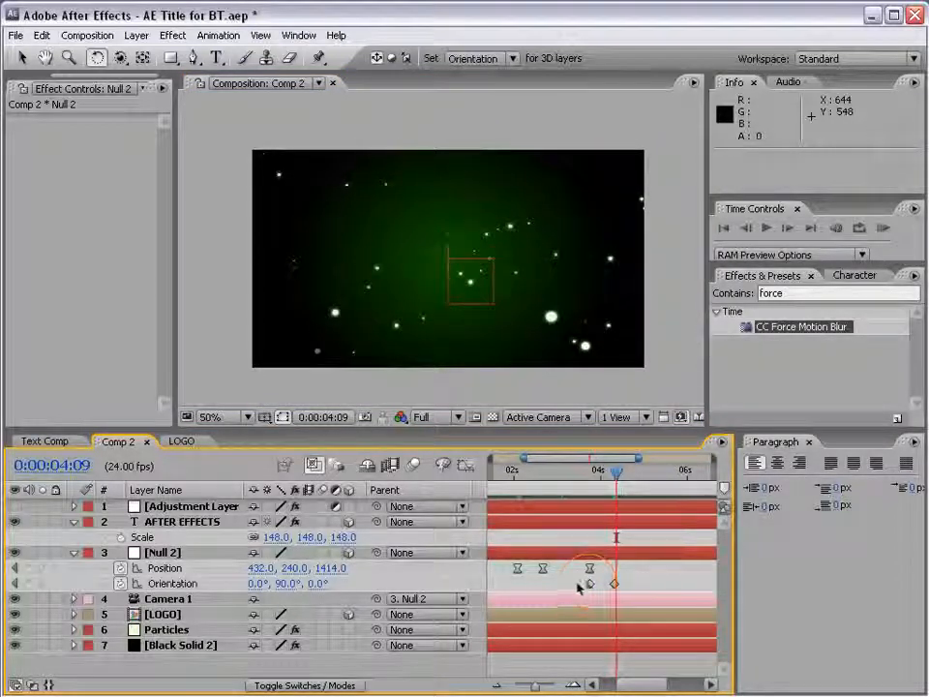
- Apply Easy Ease to both of Null 2's Orientation keyframes and scrub the rotation, ending at 0:00:04:08
{"action": "left_click_drag", "start_coordinate": [578, 586], "coordinate": [572, 595]}
{"action": "key", "text": "F9"}
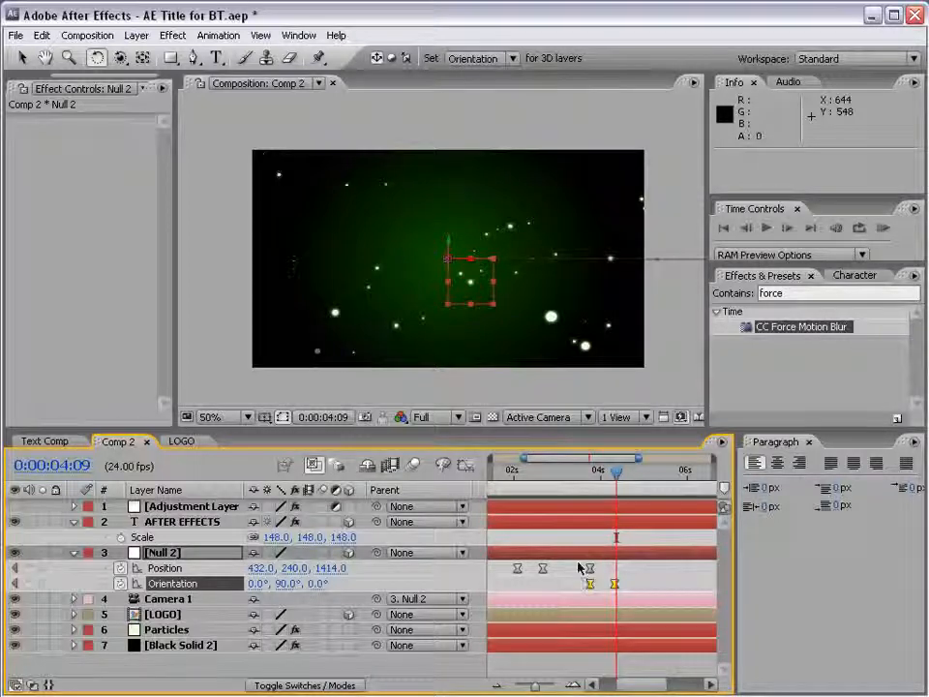
{"action": "left_click_drag", "start_coordinate": [595, 475], "coordinate": [615, 471]}
{"action": "left_click", "coordinate": [640, 576]}
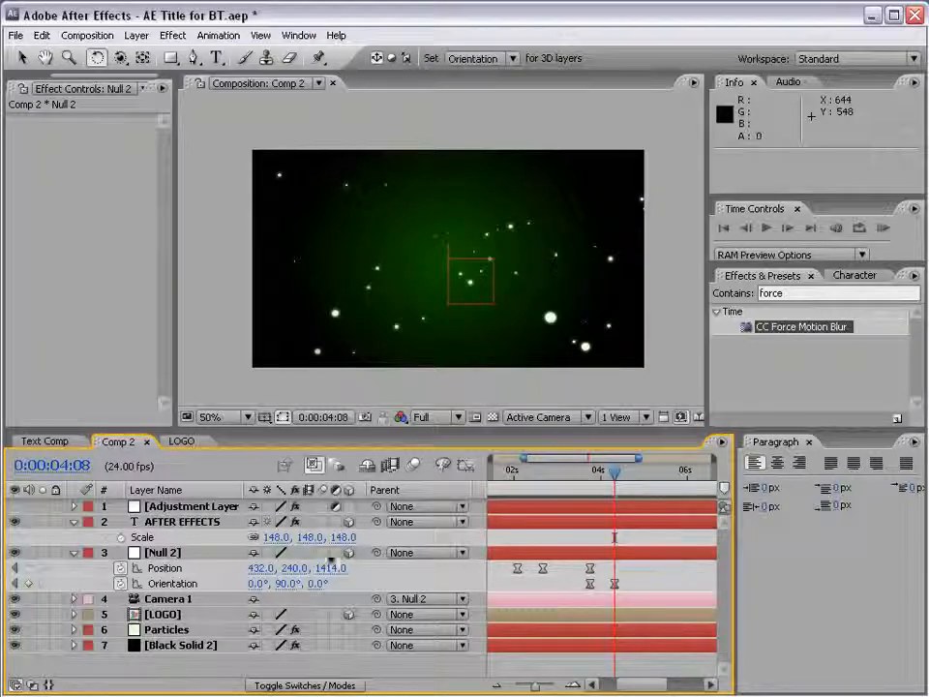
- Trim the end of the AFTER EFFECTS text layer to 0:00:04:08 and zoom the timeline in around that point
{"action": "left_click", "coordinate": [178, 523]}
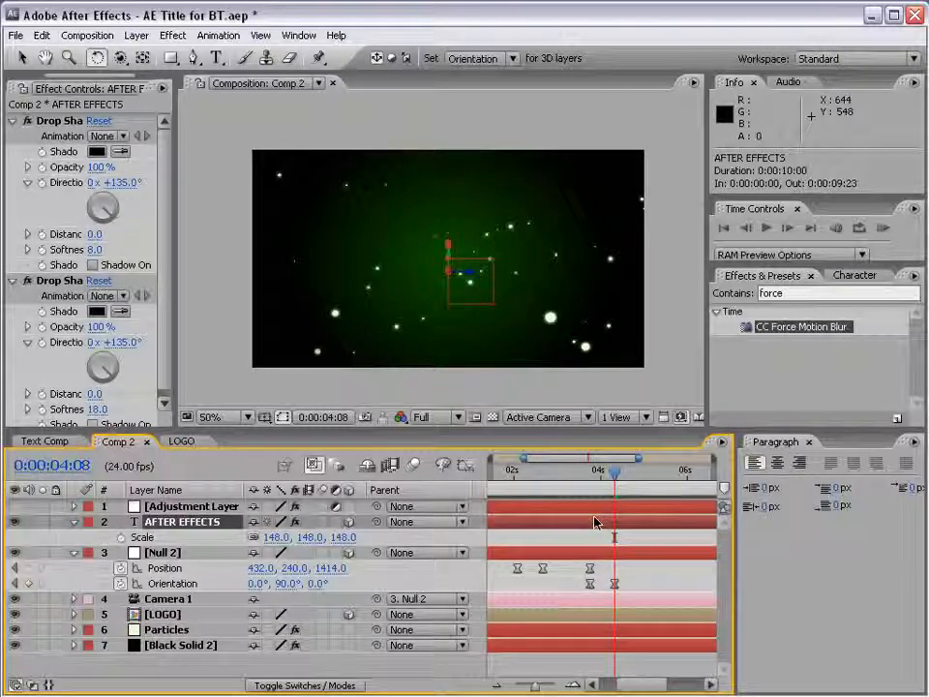
{"action": "key", "text": "ctrl+z"}
{"action": "key", "text": "minus"}
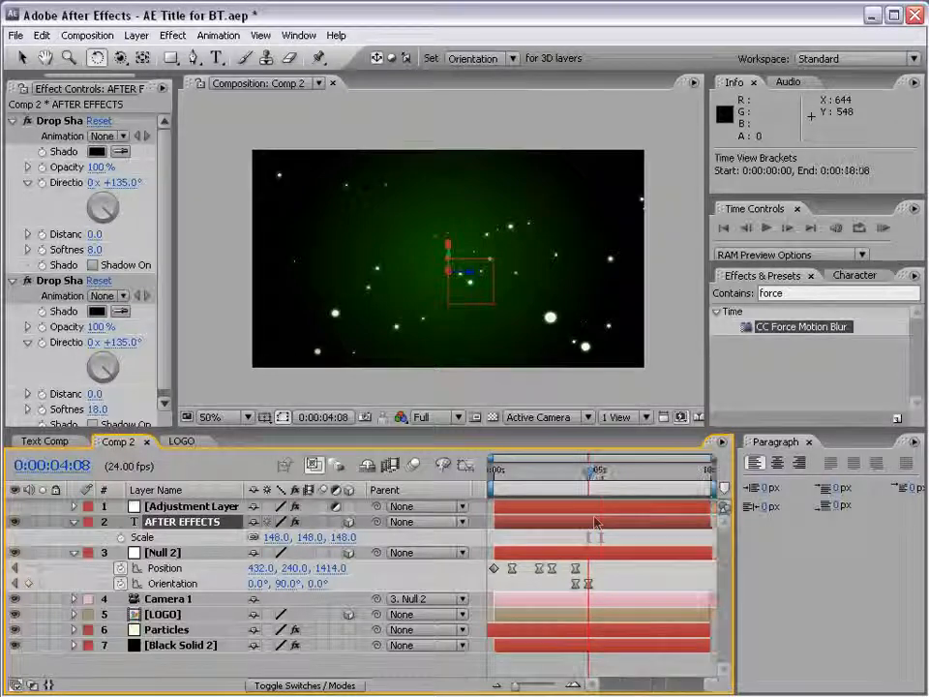
{"action": "left_click_drag", "start_coordinate": [710, 522], "coordinate": [595, 506]}
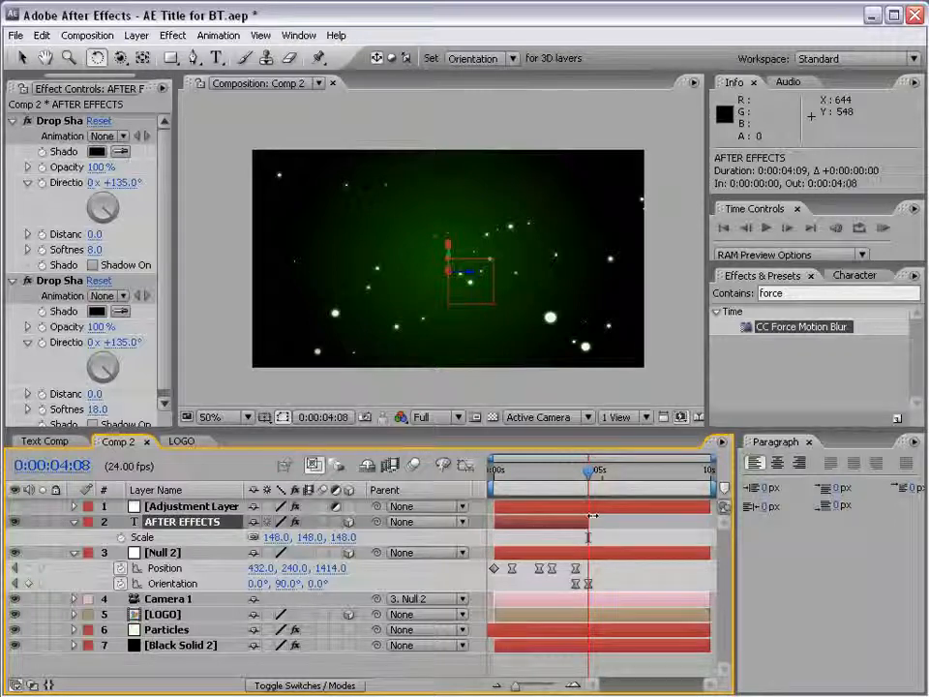
{"action": "key", "text": "equal"}
{"action": "key", "text": "equal"}
{"action": "key", "text": "equal"}
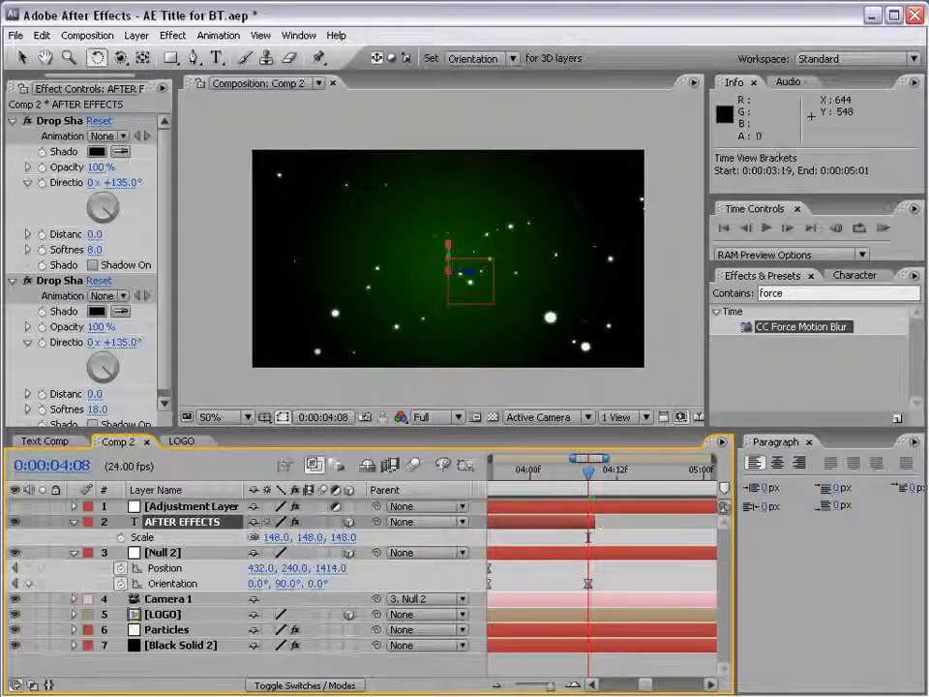
- Duplicate the AFTER EFFECTS text layer and rotate the copy to a Y Orientation of 90° so it faces the camera
{"action": "left_click", "coordinate": [632, 540]}
{"action": "left_click", "coordinate": [508, 522]}
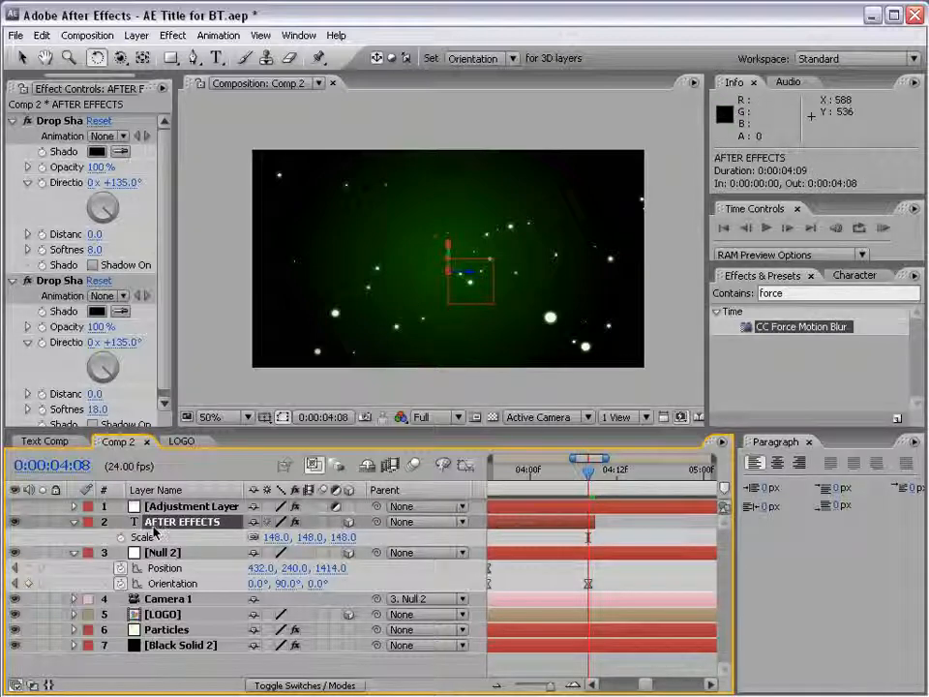
{"action": "key", "text": "ctrl+d"}
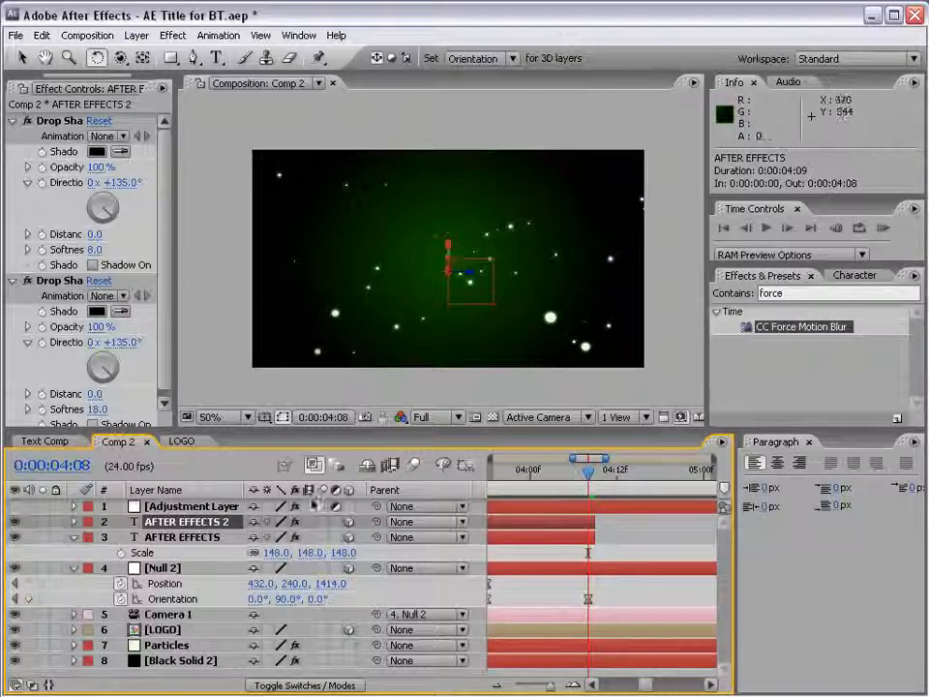
{"action": "left_click", "coordinate": [186, 521]}
{"action": "key", "text": "period"}
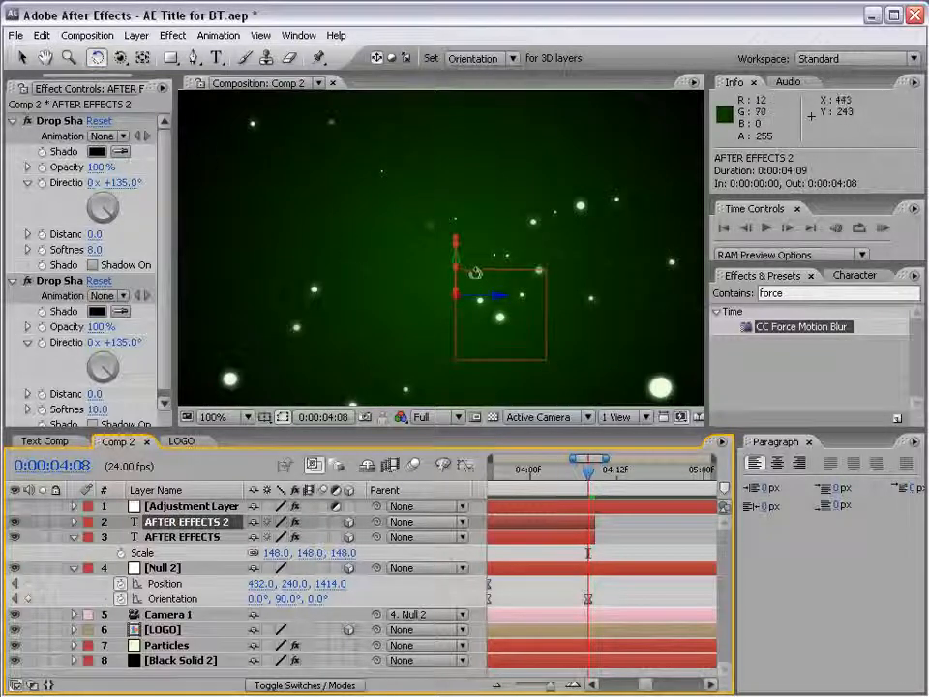
{"action": "left_click_drag", "start_coordinate": [464, 270], "coordinate": [385, 271]}
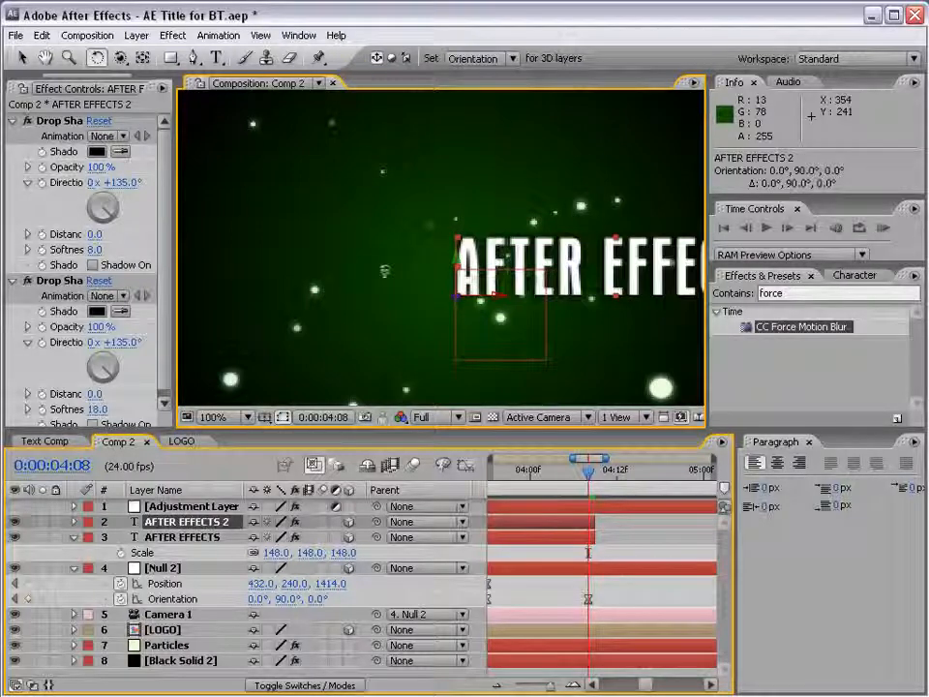
- Move the rotated text copy along its horizontal axis to the centre of the frame, at about 277.3, 264.2, 1549.8
{"action": "key", "text": "comma"}
{"action": "key", "text": "v"}
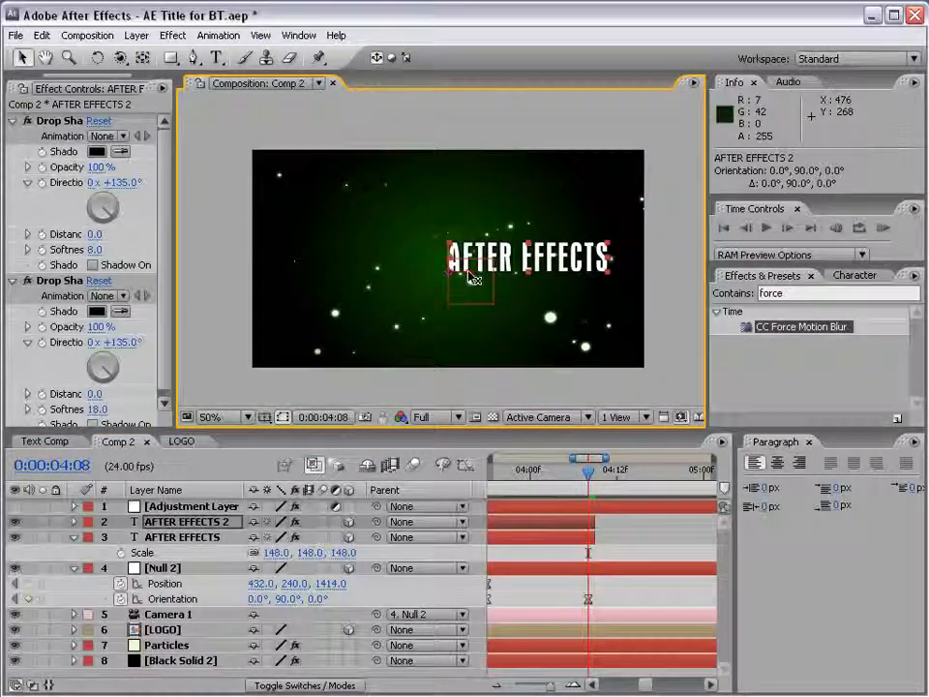
{"action": "left_click_drag", "start_coordinate": [472, 278], "coordinate": [409, 278]}
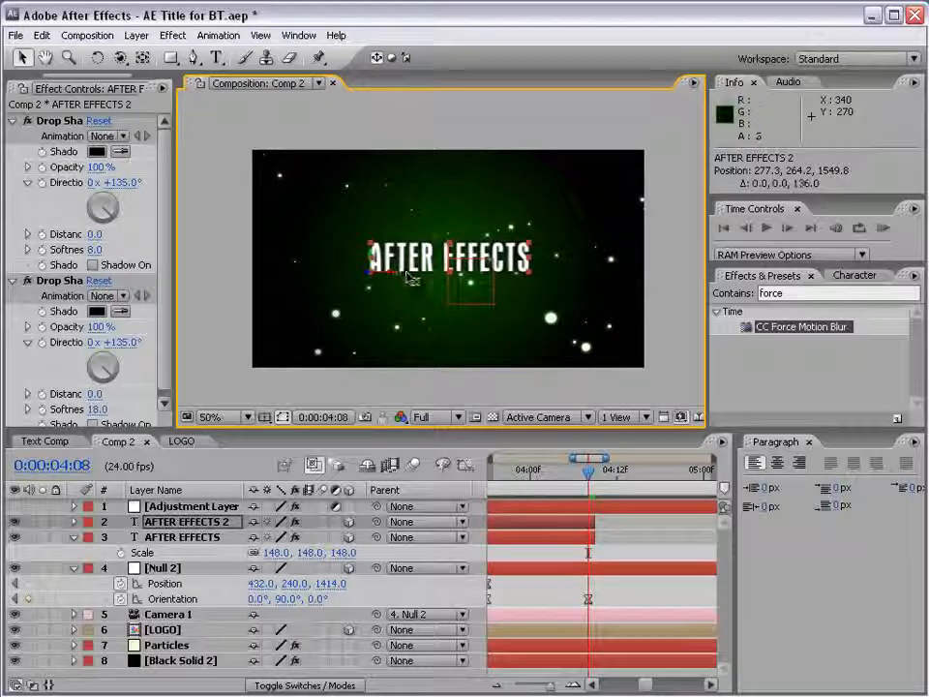
- Extend the AFTER EFFECTS 2 layer to the end of the composition and trim its start to 0:00:03:17
{"action": "key", "text": "space"}
{"action": "left_click_drag", "start_coordinate": [540, 542], "coordinate": [562, 544]}
{"action": "left_click_drag", "start_coordinate": [611, 474], "coordinate": [502, 481]}
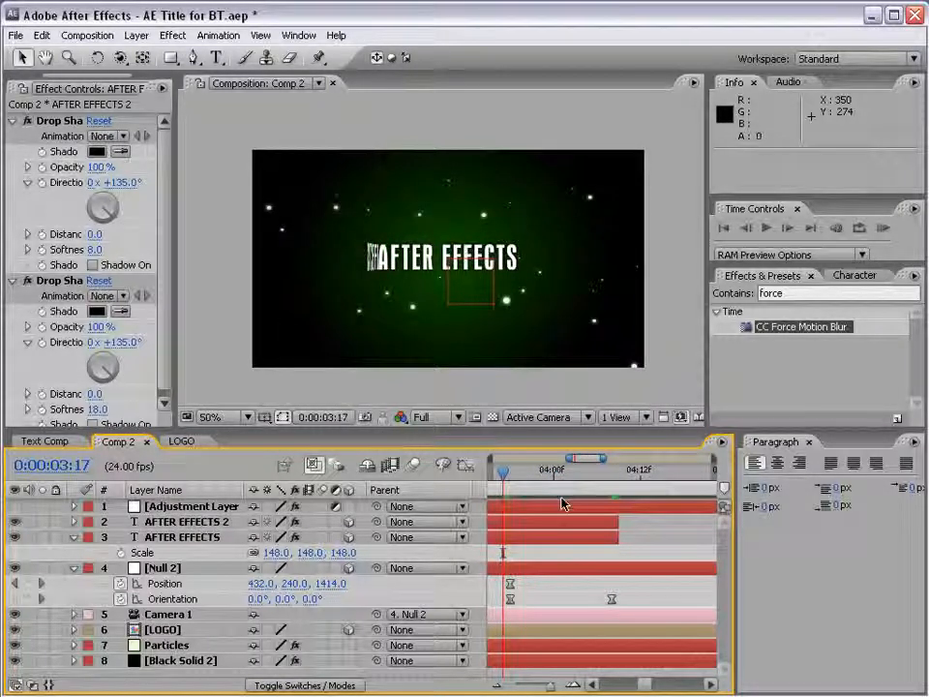
{"action": "key", "text": "minus"}
{"action": "key", "text": "minus"}
{"action": "left_click", "coordinate": [508, 524]}
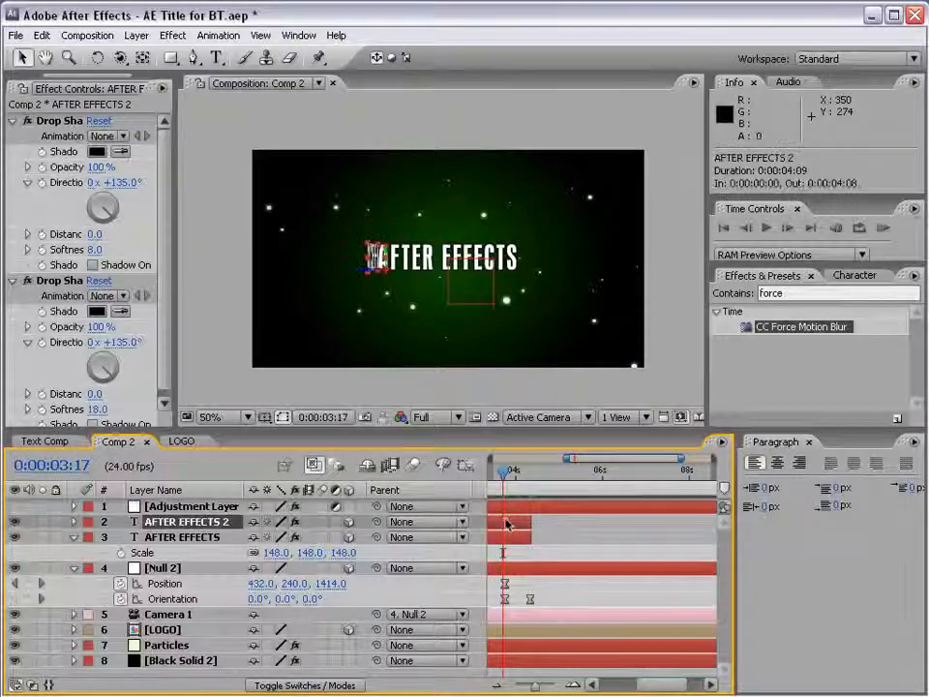
{"action": "left_click_drag", "start_coordinate": [523, 528], "coordinate": [712, 523]}
{"action": "key", "text": "minus"}
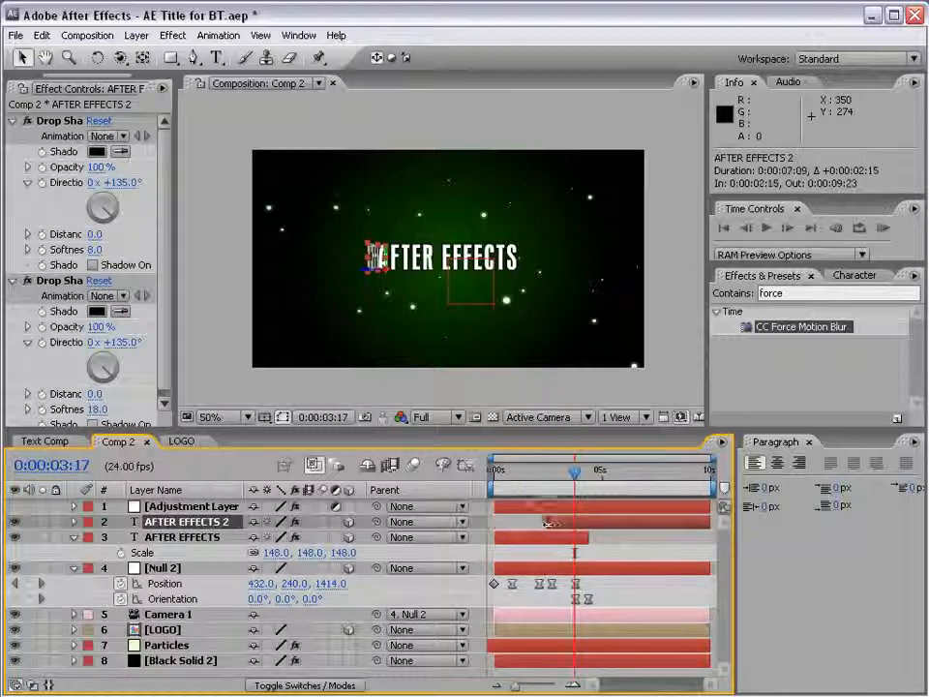
{"action": "left_click_drag", "start_coordinate": [548, 523], "coordinate": [567, 523]}
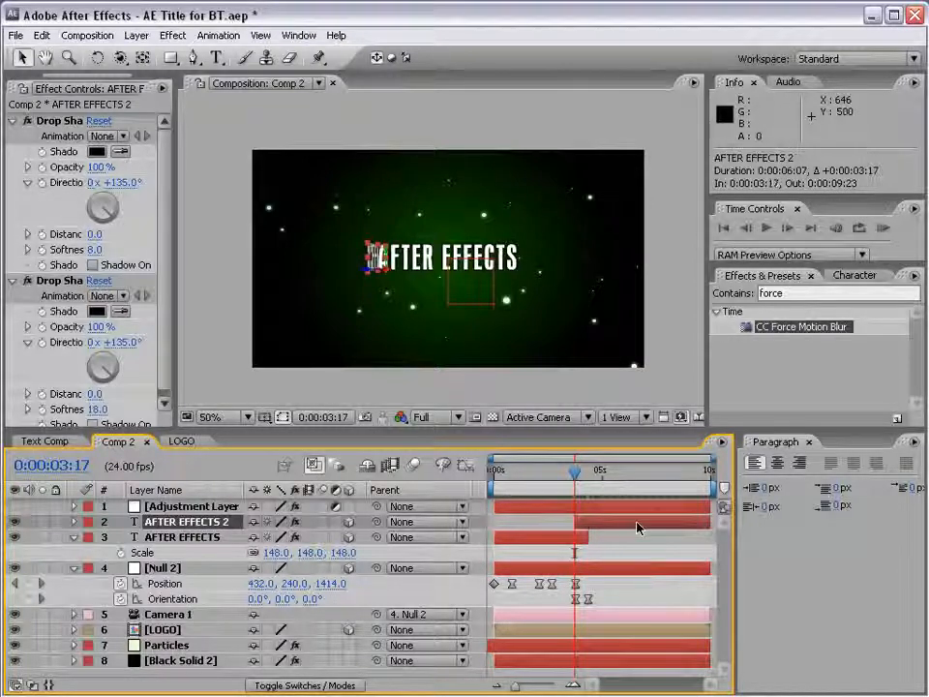
- Scrub into the camera rotation and trim the start of the AFTER EFFECTS 2 layer to 0:00:03:21
{"action": "key", "text": "equal"}
{"action": "key", "text": "equal"}
{"action": "key", "text": "equal"}
{"action": "left_click_drag", "start_coordinate": [578, 477], "coordinate": [597, 481]}
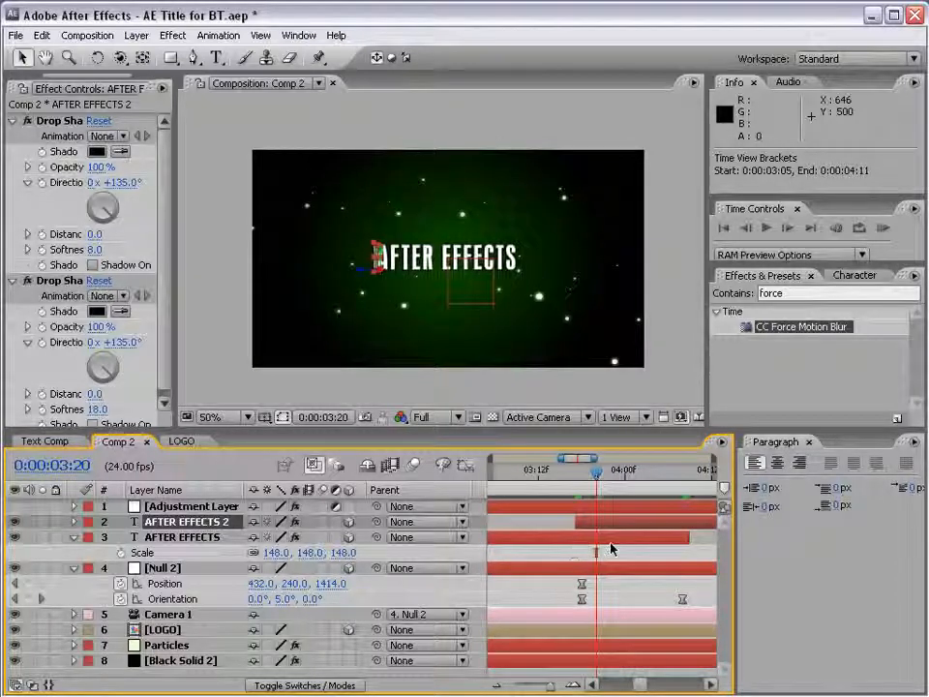
{"action": "left_click", "coordinate": [599, 471]}
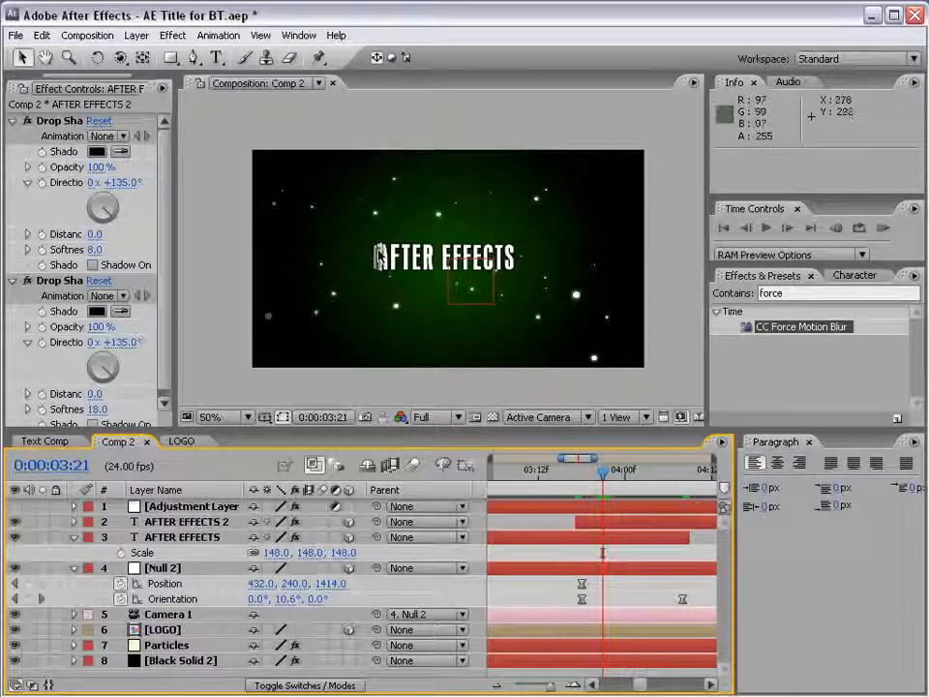
{"action": "left_click", "coordinate": [599, 524]}
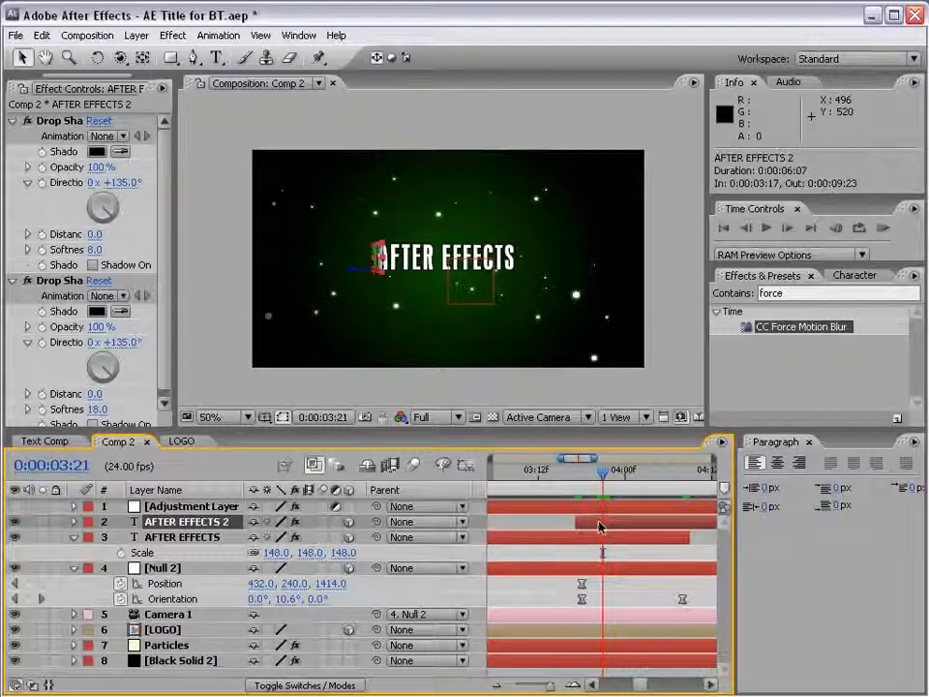
{"action": "left_click_drag", "start_coordinate": [577, 523], "coordinate": [596, 534]}
{"action": "left_click", "coordinate": [576, 524]}
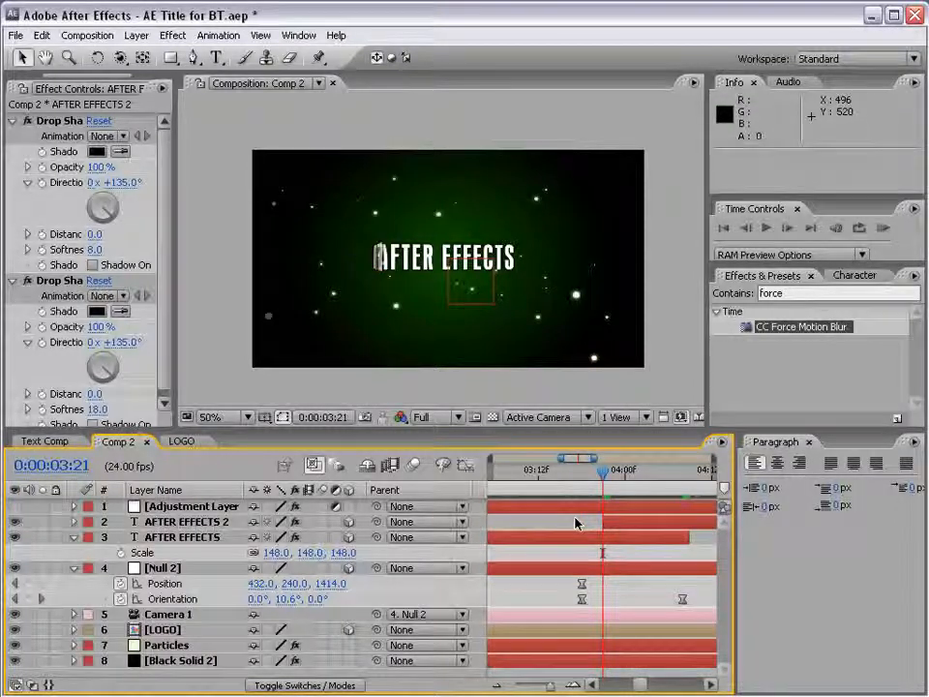
- Check the overlapping texts up to 0:00:04:00, then add a 100% Opacity keyframe to the original AFTER EFFECTS layer at 0:00:03:21
{"action": "key", "text": "Page_Down"}
{"action": "key", "text": "Page_Down"}
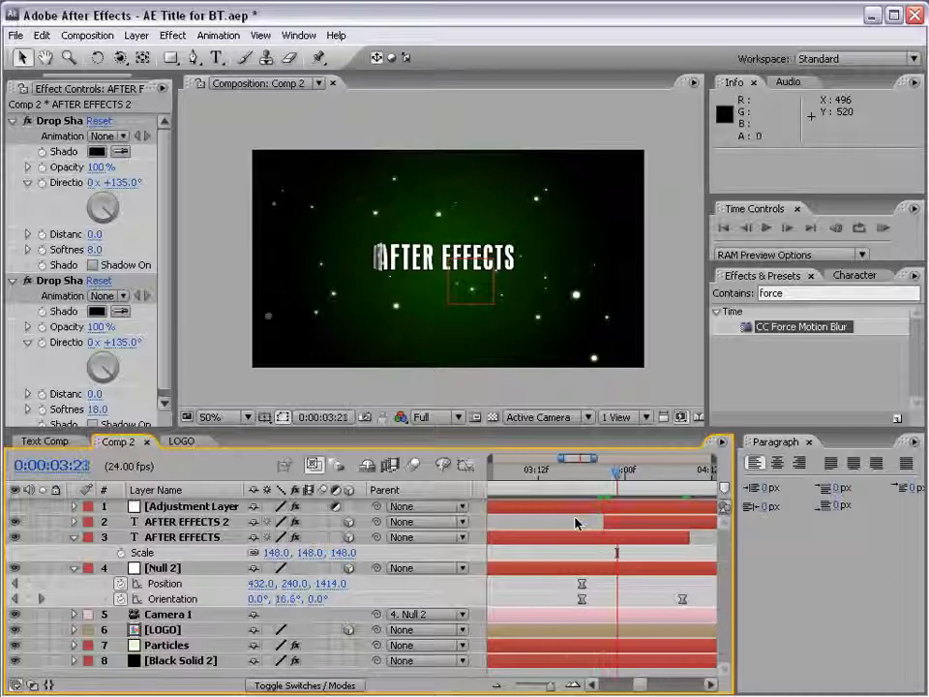
{"action": "key", "text": "Page_Down"}
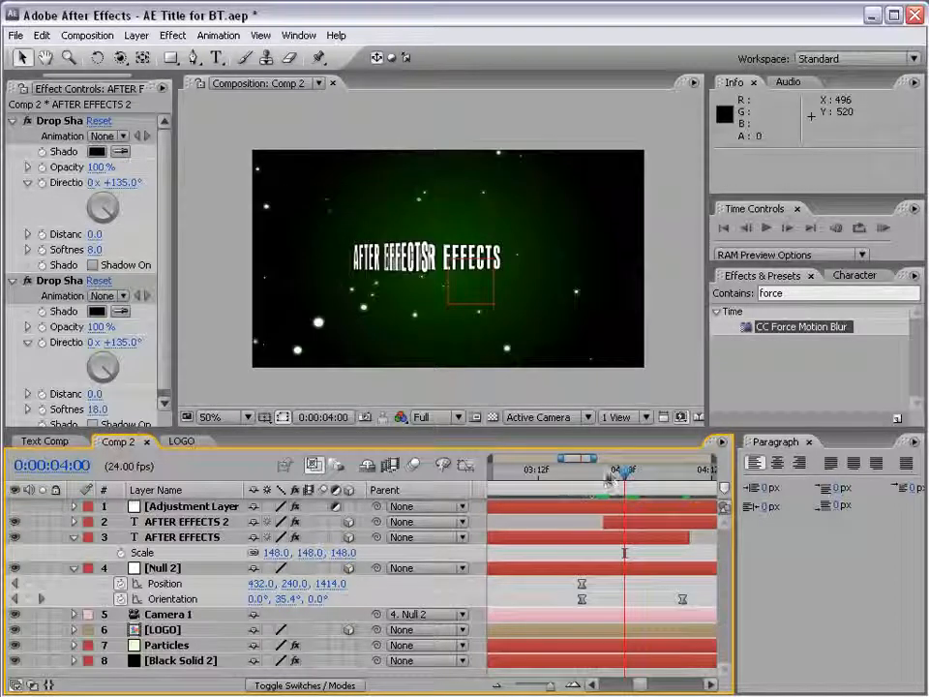
{"action": "left_click_drag", "start_coordinate": [624, 474], "coordinate": [602, 475]}
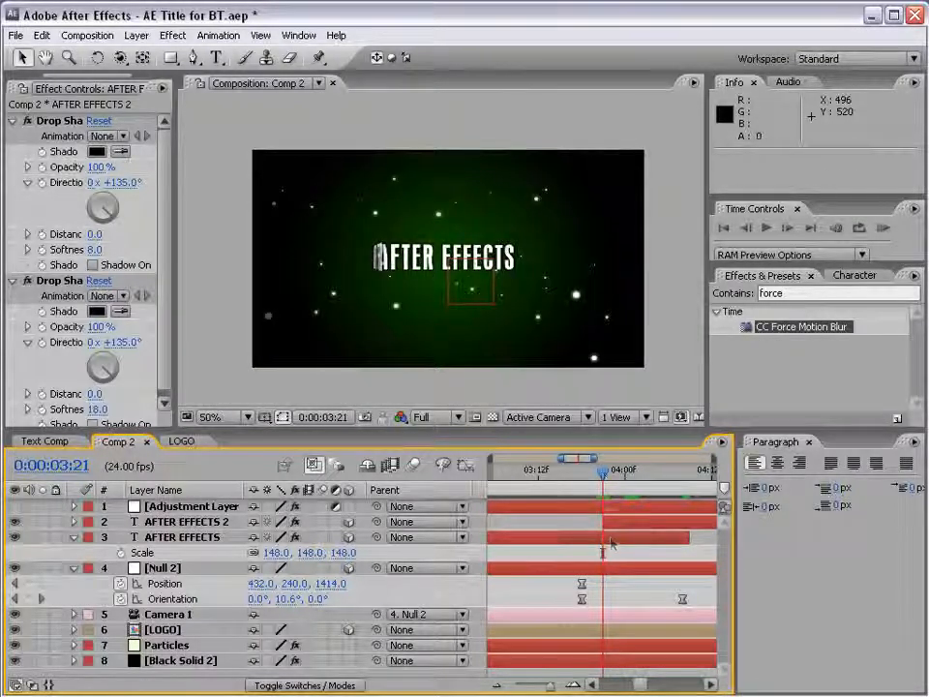
{"action": "left_click", "coordinate": [160, 537]}
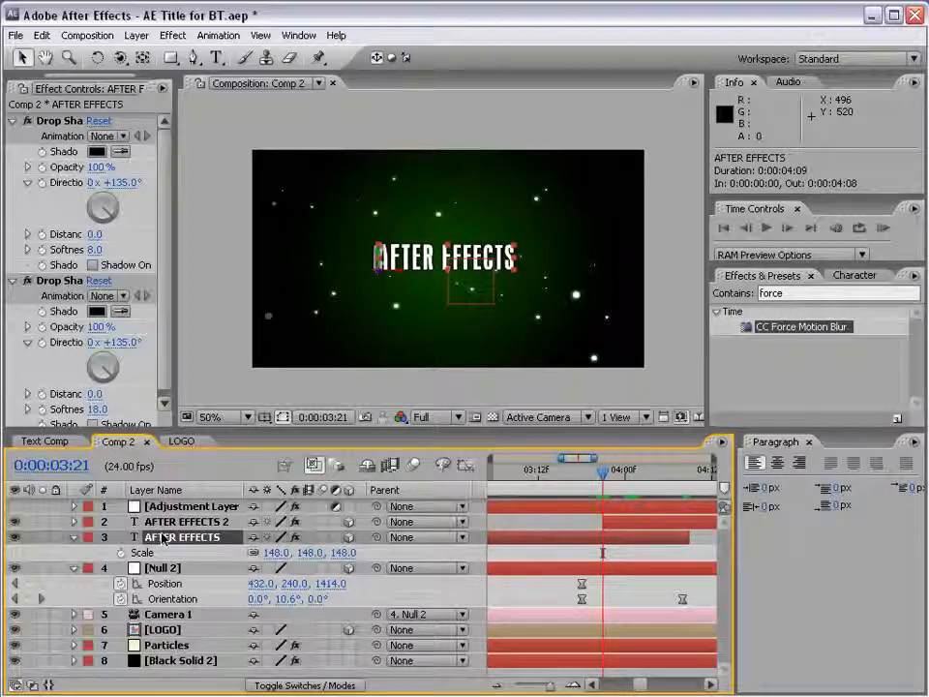
{"action": "key", "text": "t"}
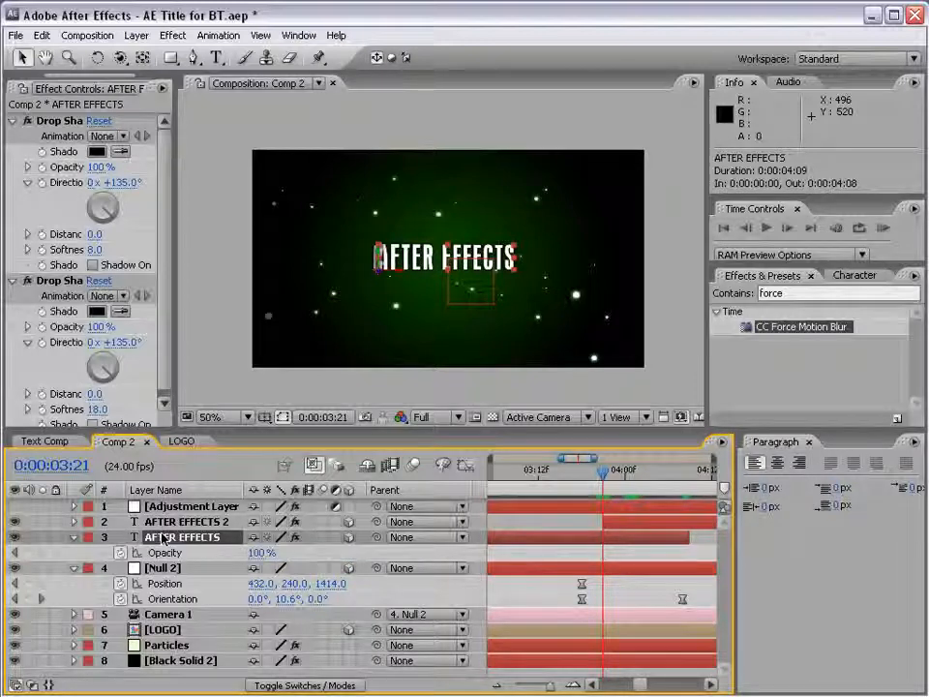
{"action": "left_click", "coordinate": [30, 552]}
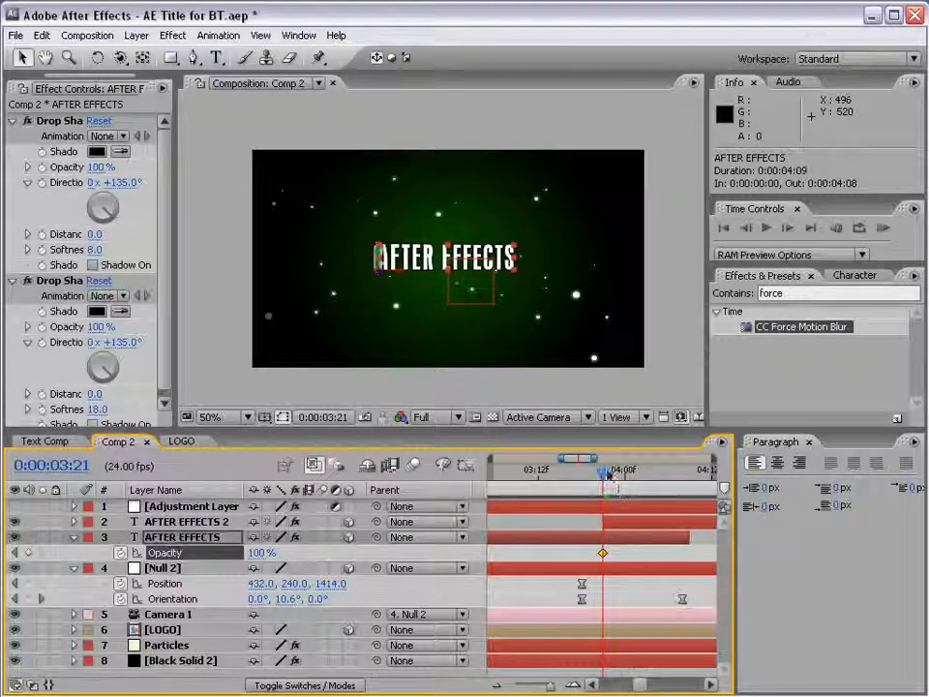
- Fade the original AFTER EFFECTS layer to 0% Opacity with a keyframe placed at 0:00:04:04, and scrub through the fade
{"action": "left_click_drag", "start_coordinate": [604, 473], "coordinate": [646, 474]}
{"action": "left_click", "coordinate": [257, 553]}
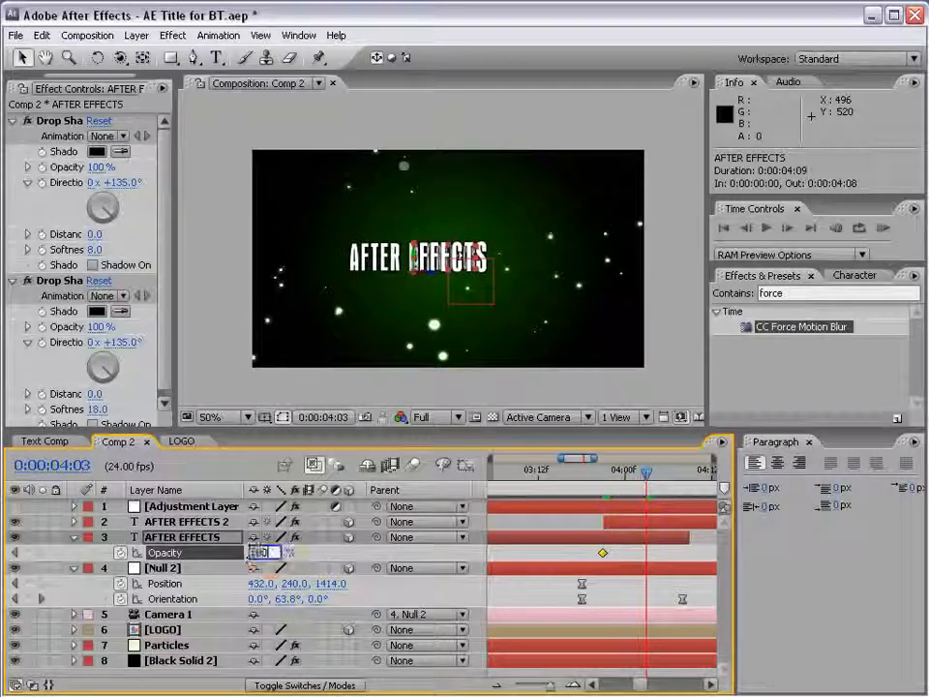
{"action": "type", "text": "0"}
{"action": "key", "text": "Return"}
{"action": "left_click_drag", "start_coordinate": [646, 553], "coordinate": [653, 553]}
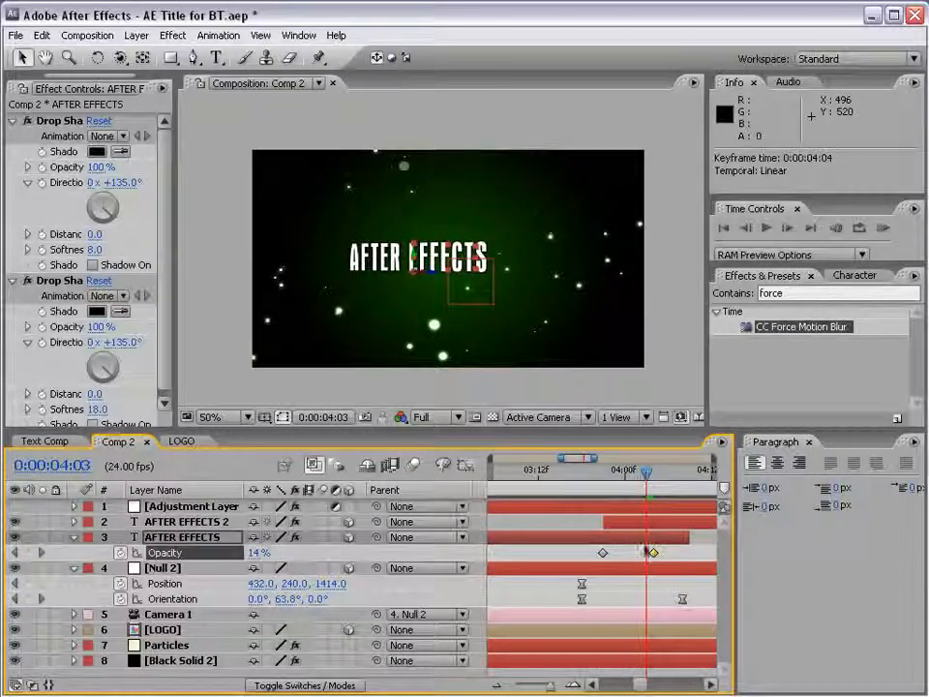
{"action": "left_click_drag", "start_coordinate": [571, 472], "coordinate": [660, 472]}
{"action": "left_click", "coordinate": [631, 559]}
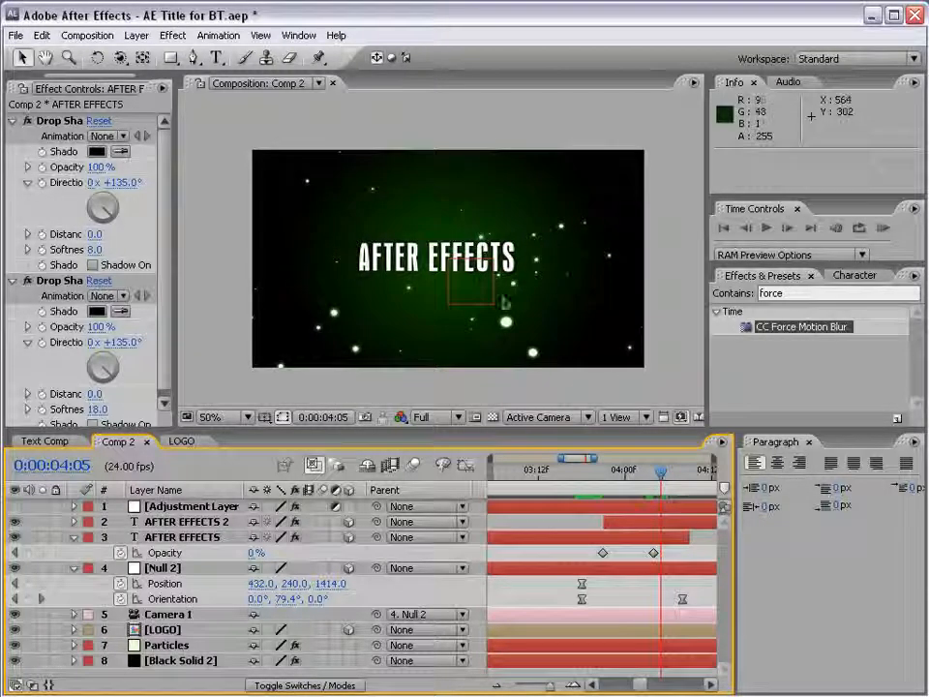
- Replace the wording of the AFTER EFFECTS 2 text layer with "Now IN 3D" and return to the Selection tool
{"action": "key", "text": "minus"}
{"action": "key", "text": "space"}
{"action": "left_click_drag", "start_coordinate": [659, 550], "coordinate": [575, 549]}
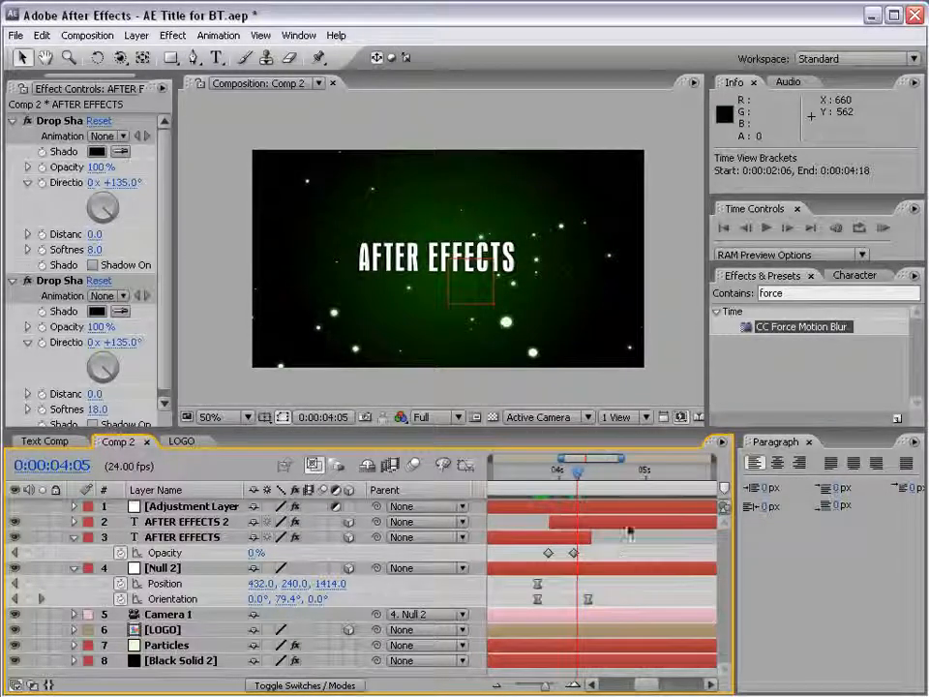
{"action": "double_click", "coordinate": [626, 523]}
{"action": "left_click", "coordinate": [440, 265]}
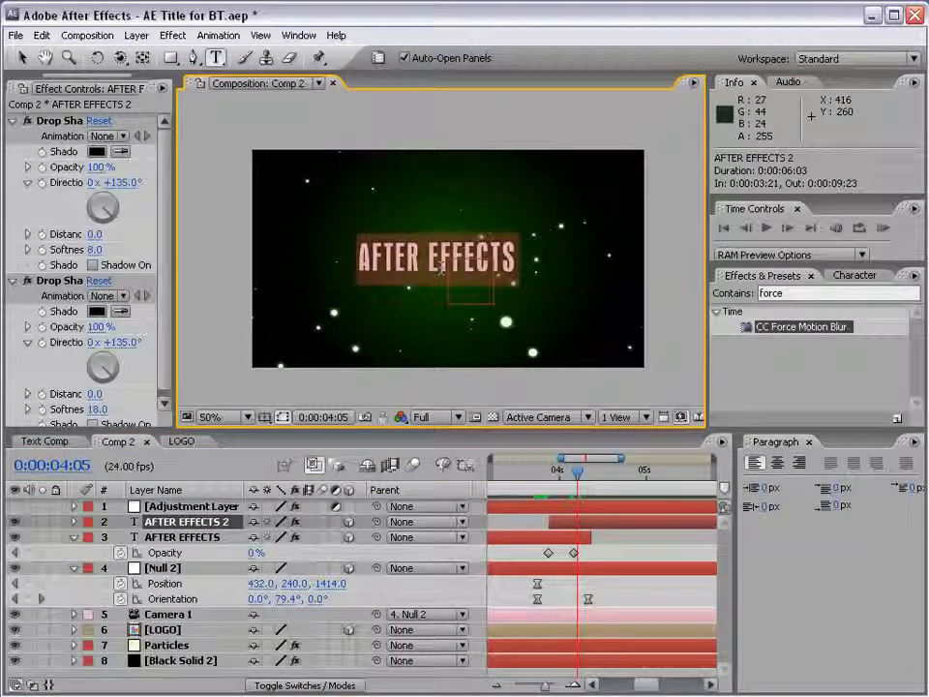
{"action": "type", "text": "NOW IN 3D"}
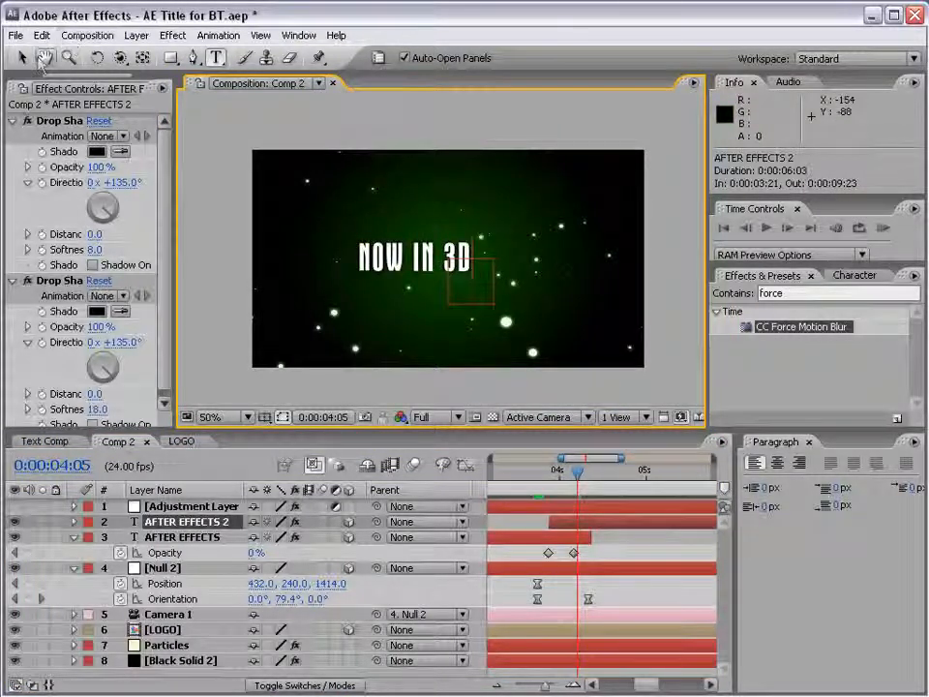
{"action": "left_click", "coordinate": [22, 58]}
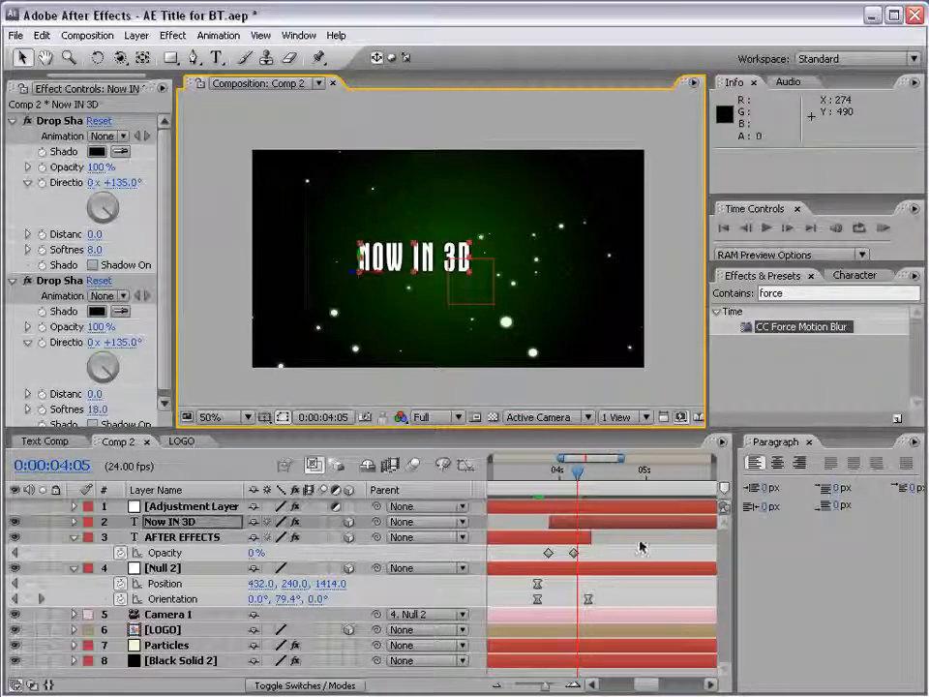
- At 0:00:04:09, shift the Now IN 3D text by about -50 in Z towards the centre of the frame
{"action": "left_click", "coordinate": [559, 478]}
{"action": "left_click_drag", "start_coordinate": [560, 478], "coordinate": [592, 480]}
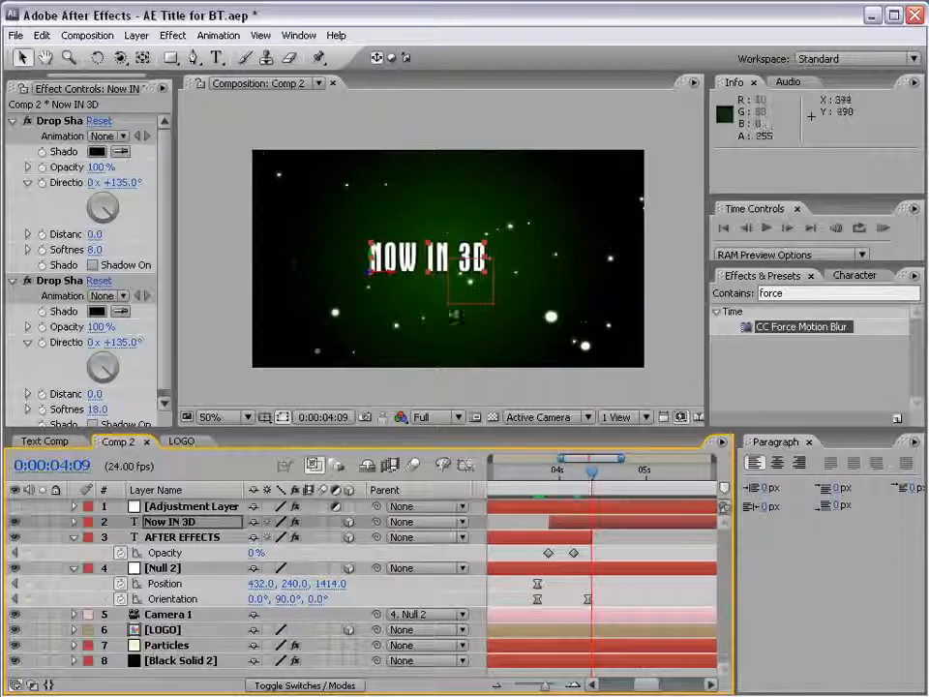
{"action": "left_click_drag", "start_coordinate": [389, 274], "coordinate": [417, 275]}
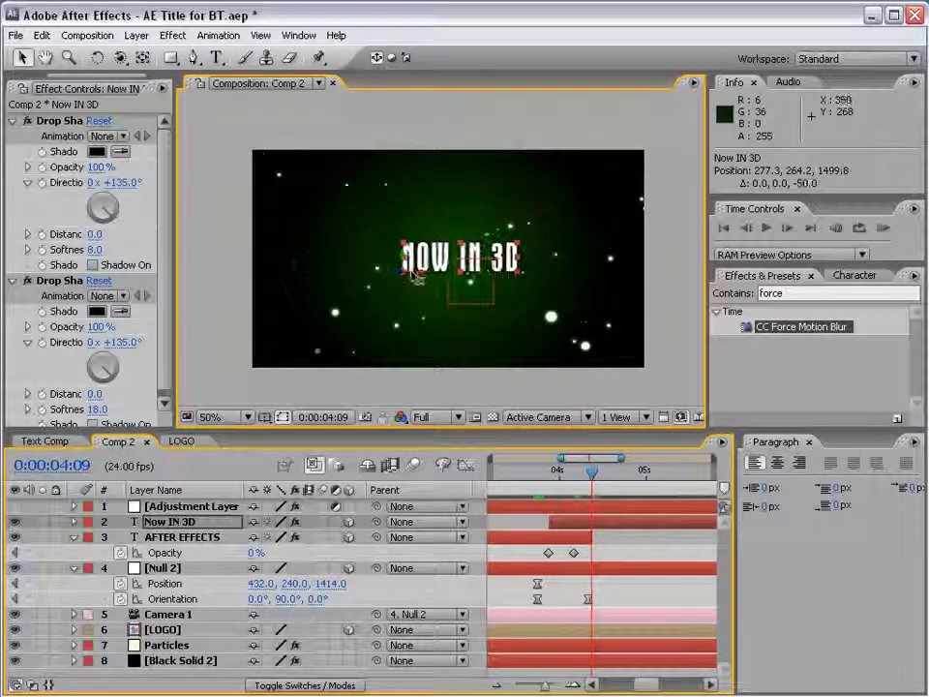
- Scrub the end of the camera orbit to 0:00:04:08, turn the Adjustment Layer's visibility back on and hide the Null 2 layer
{"action": "mouse_move", "coordinate": [593, 479]}
{"action": "left_mouse_down"}
{"action": "mouse_move", "coordinate": [534, 475]}
{"action": "mouse_move", "coordinate": [575, 480]}
{"action": "left_mouse_up"}
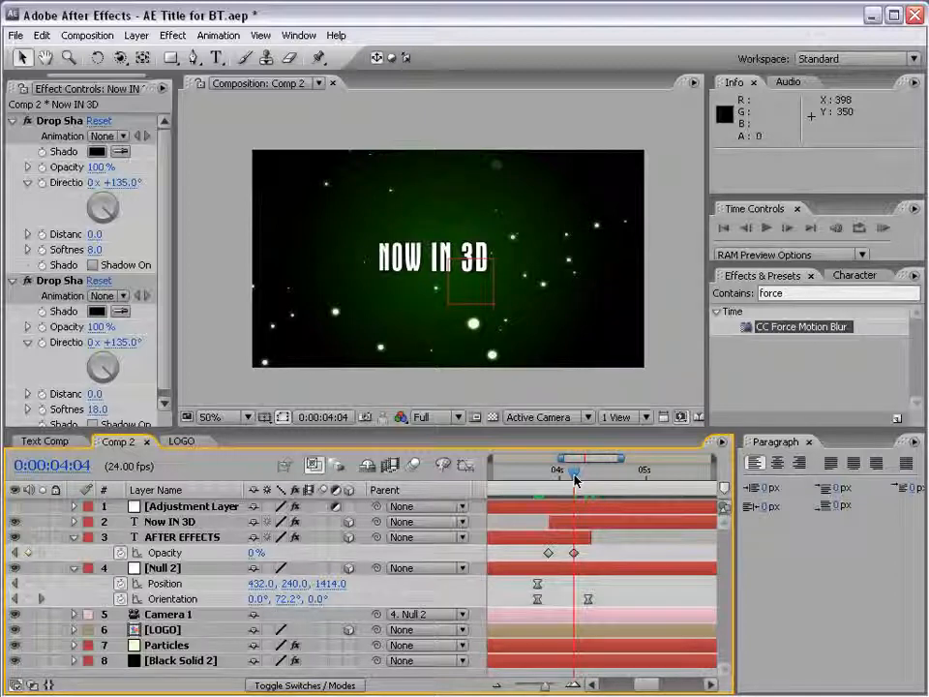
{"action": "key", "text": "minus"}
{"action": "key", "text": "minus"}
{"action": "key", "text": "minus"}
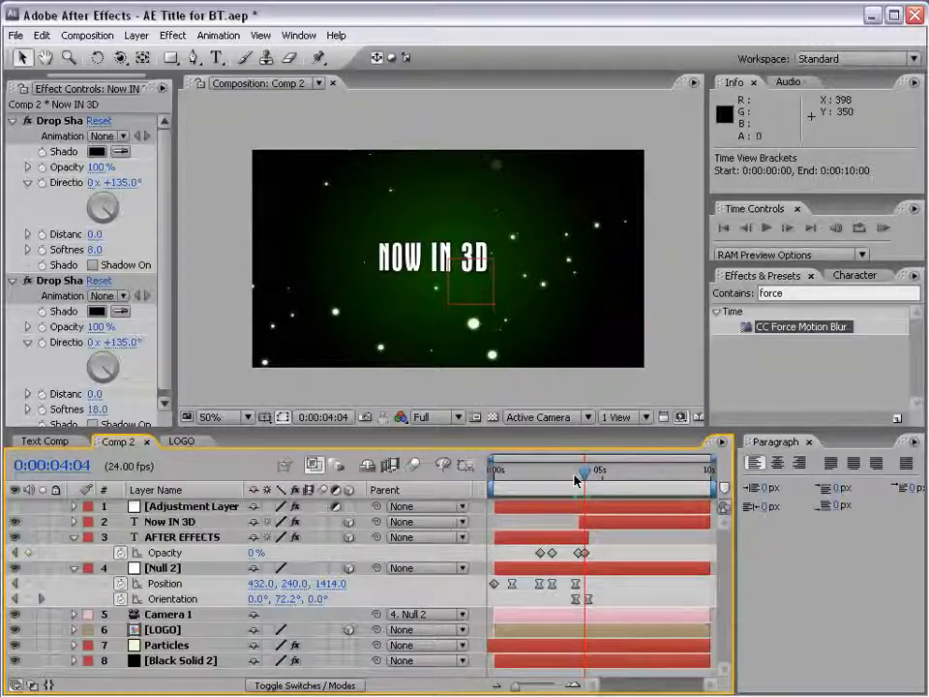
{"action": "mouse_move", "coordinate": [583, 480]}
{"action": "left_mouse_down"}
{"action": "mouse_move", "coordinate": [574, 480]}
{"action": "mouse_move", "coordinate": [589, 480]}
{"action": "left_mouse_up"}
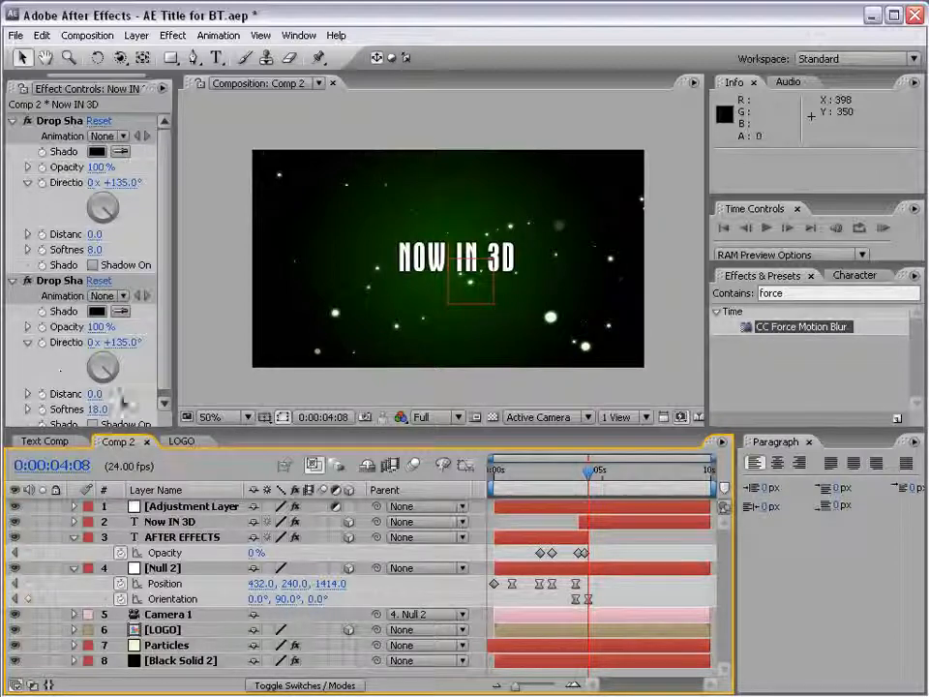
{"action": "left_click", "coordinate": [15, 568]}
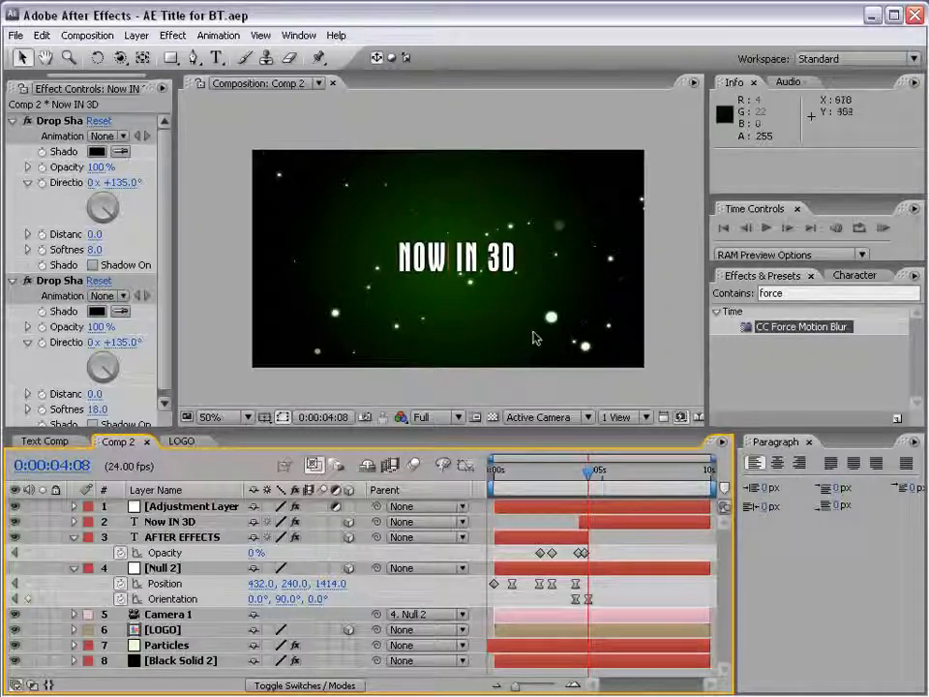
- Play a RAM preview of the title animation in Comp 2, stop it and scrub the opening to 0:00:01:05
{"action": "left_click", "coordinate": [885, 230]}
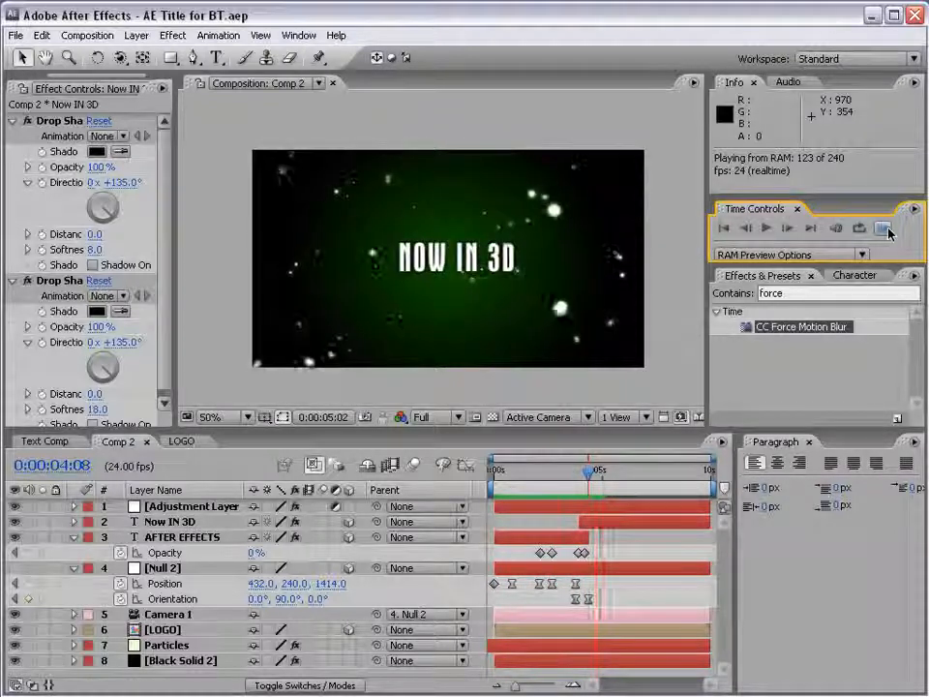
{"action": "left_click", "coordinate": [888, 230]}
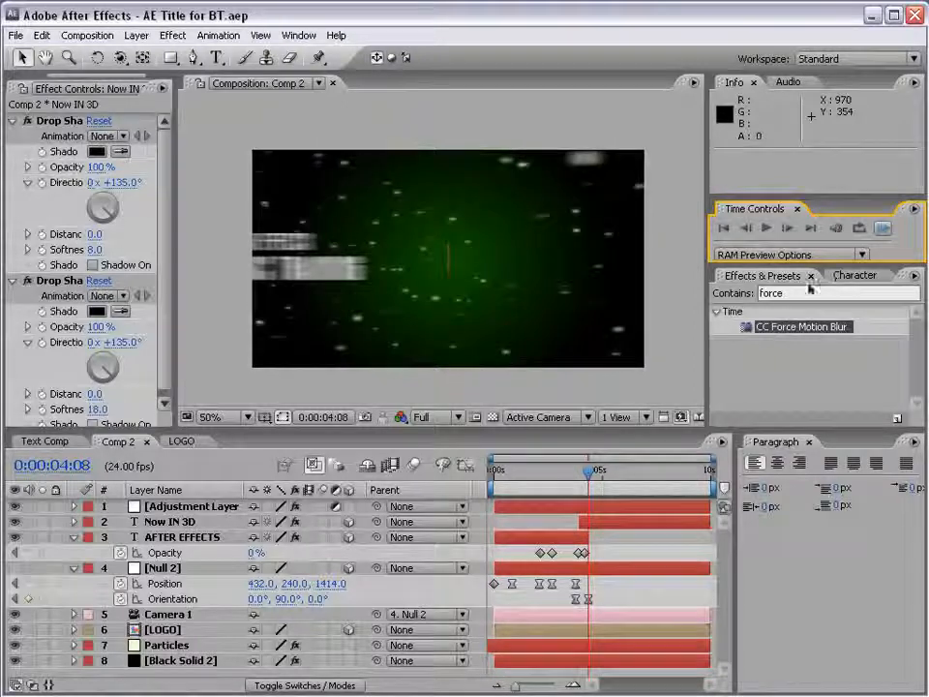
{"action": "left_click_drag", "start_coordinate": [499, 468], "coordinate": [523, 471]}
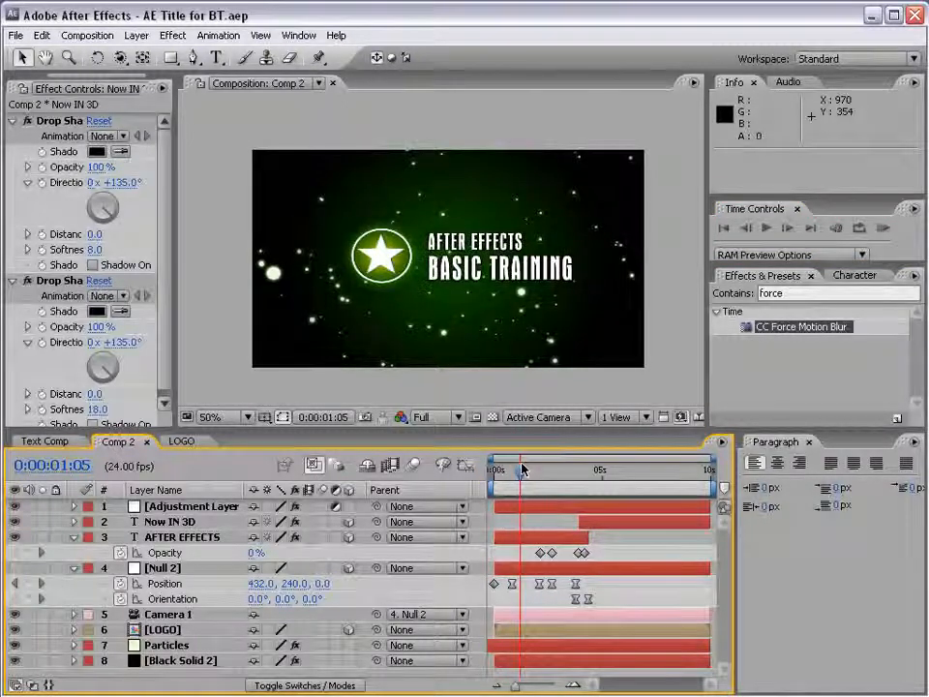